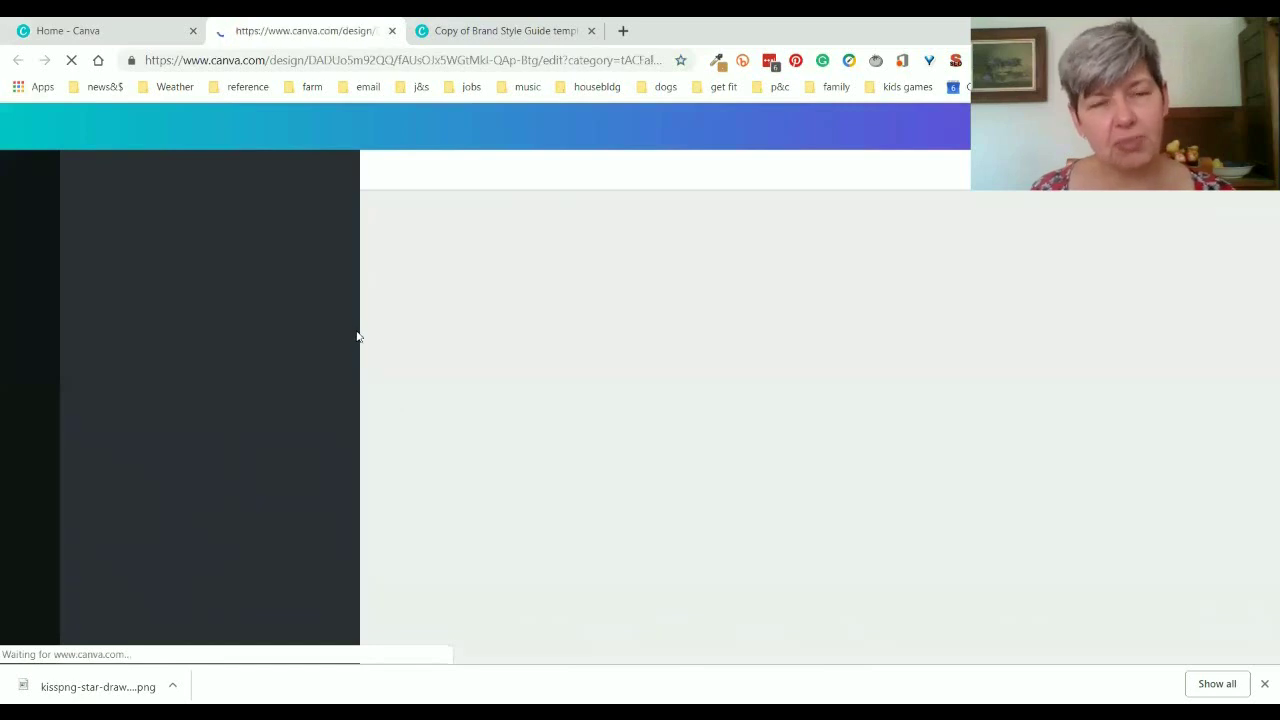
Step: Review the palette in the copied Brand Style Guide template and open the blank social media design's background colour options
left_click(485, 31)
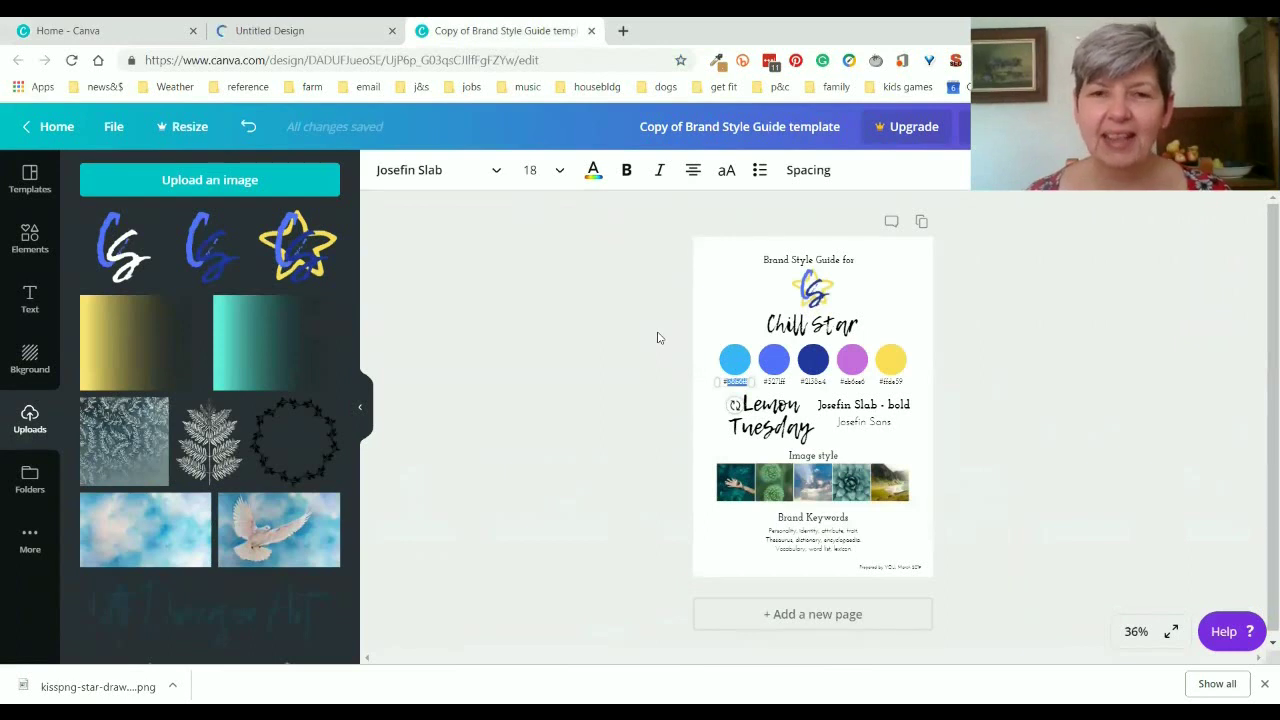
left_click(1015, 563)
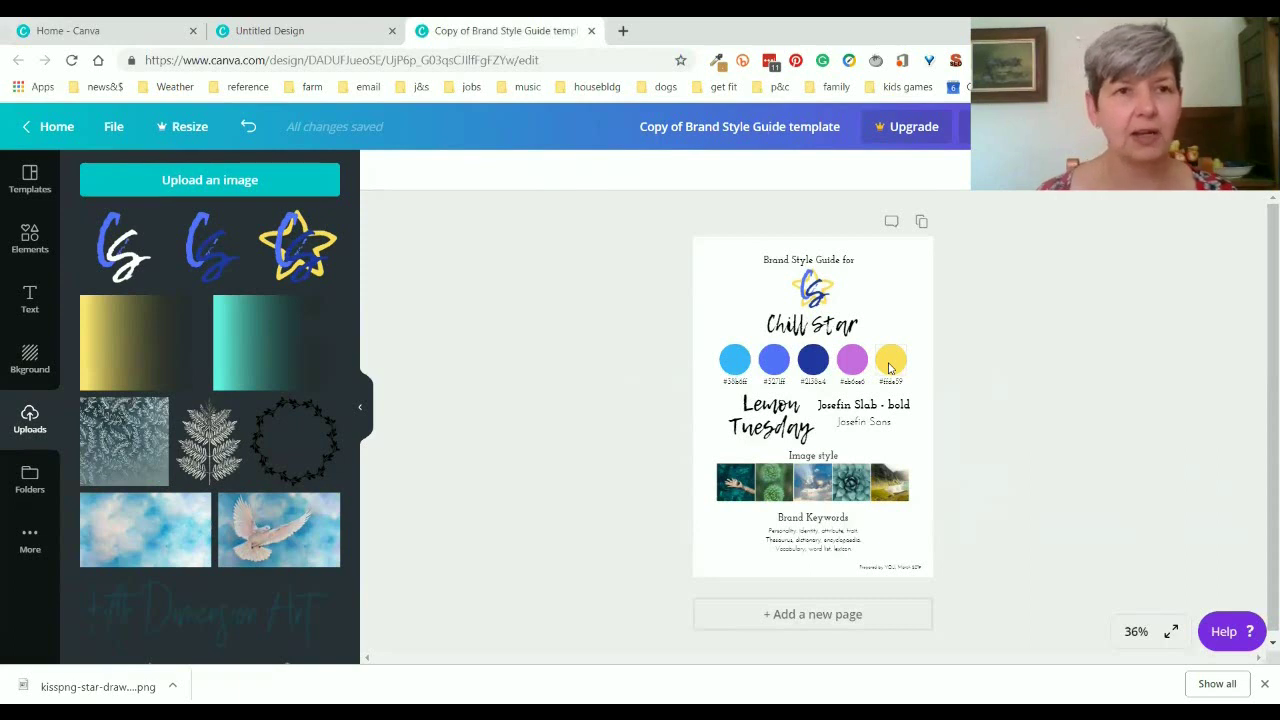
left_click(312, 38)
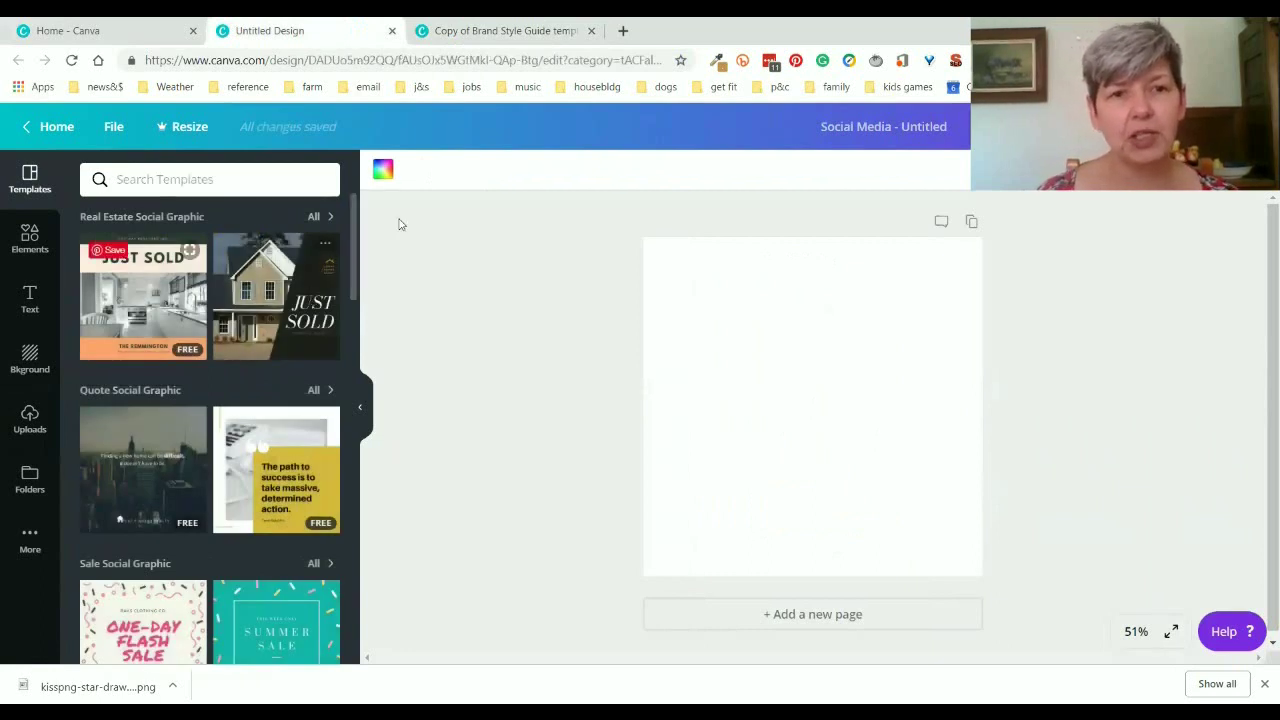
left_click(383, 171)
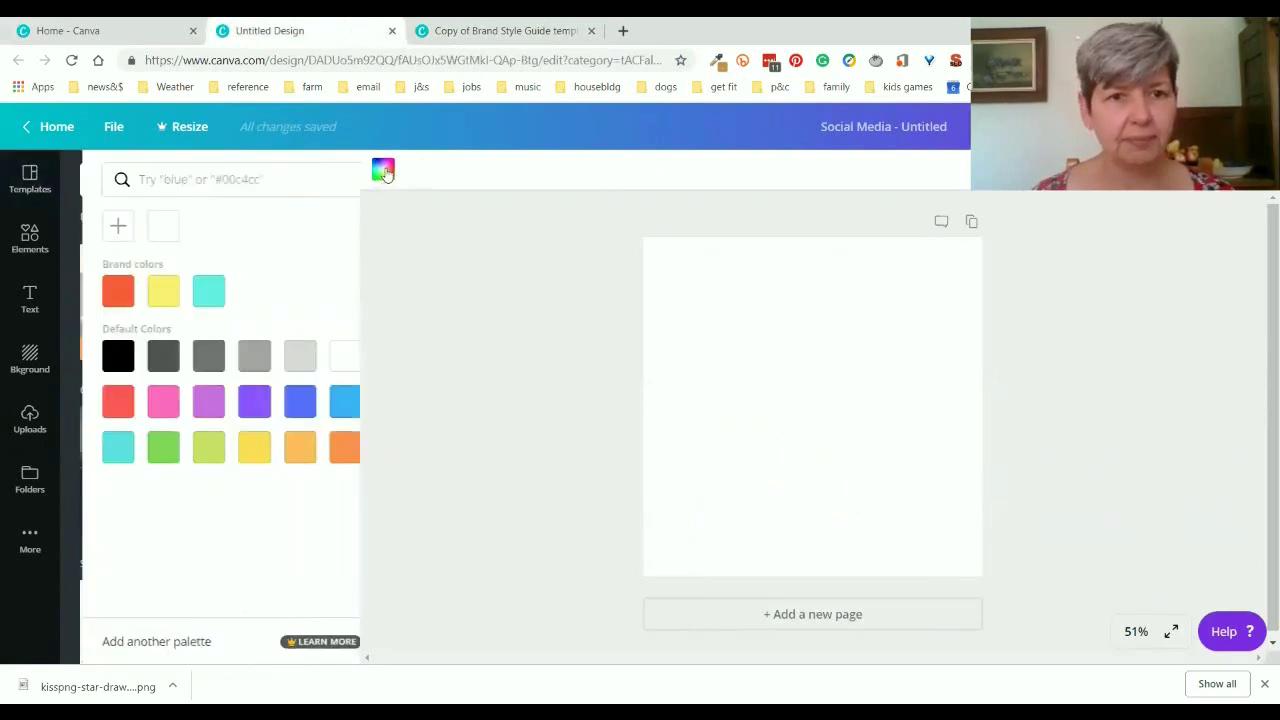
Step: Copy the hex code of the first light blue circle in the brand style guide's palette
left_click(478, 40)
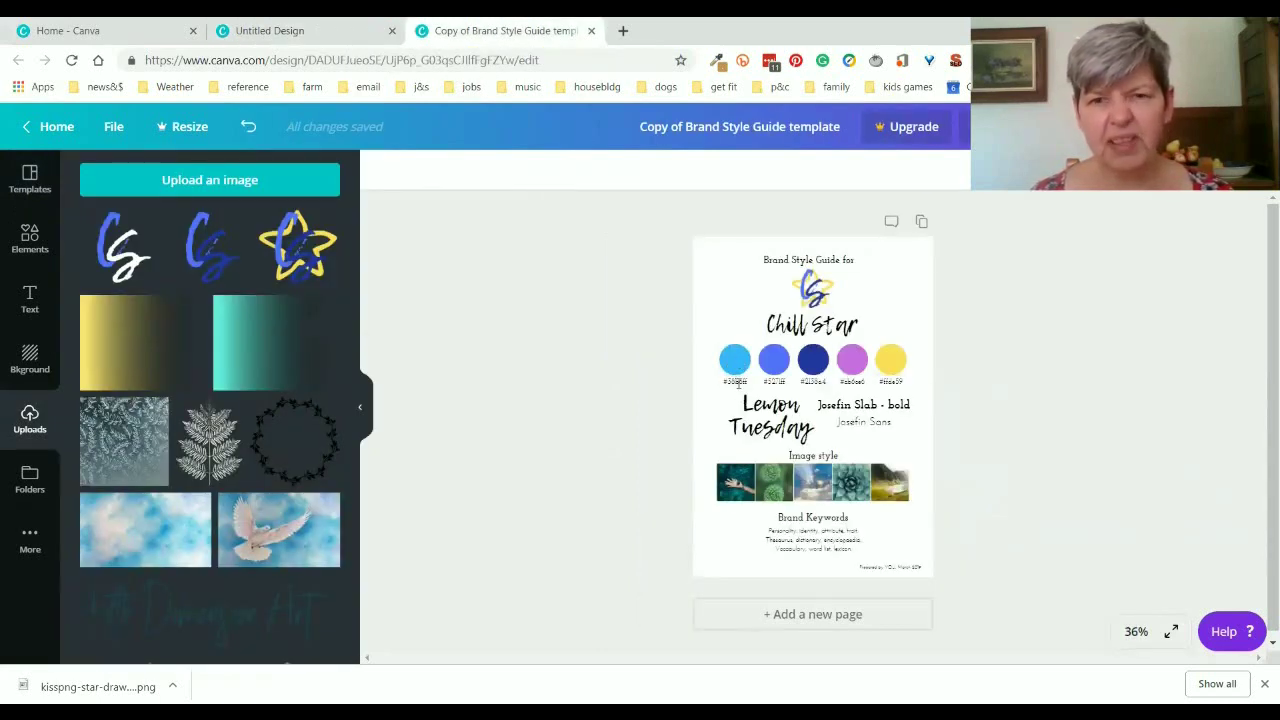
left_click(737, 356)
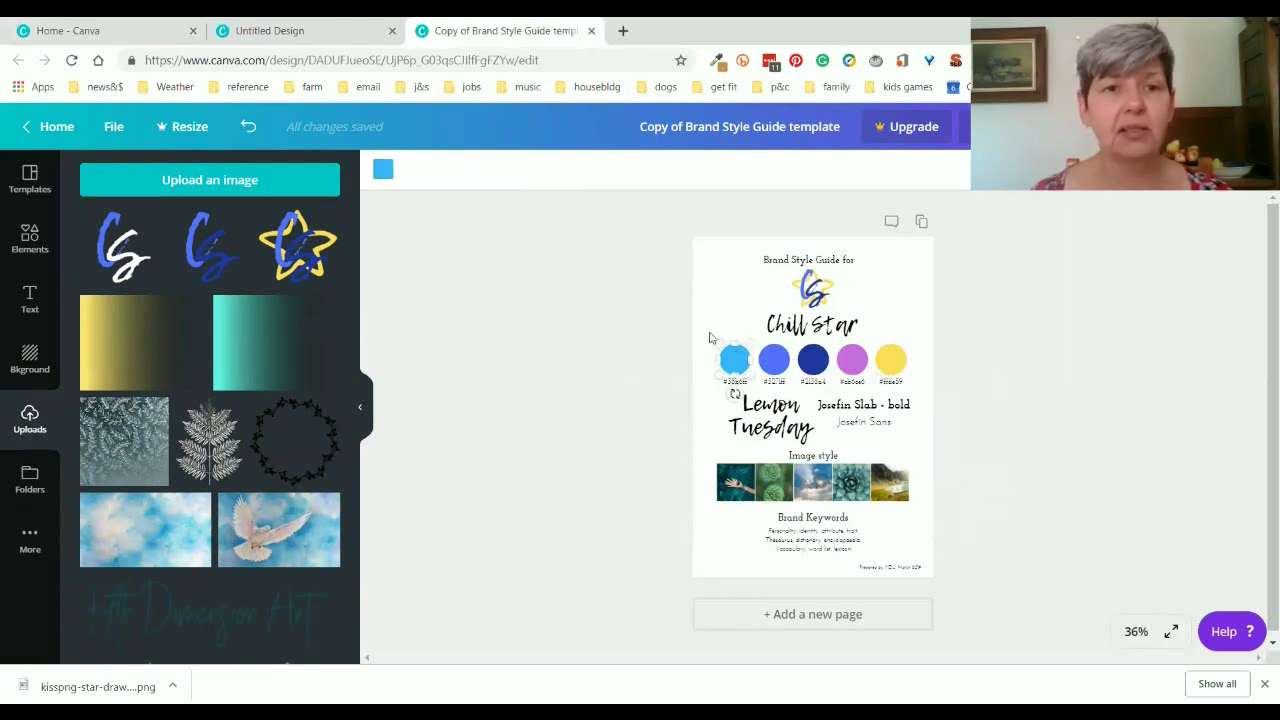
left_click(383, 175)
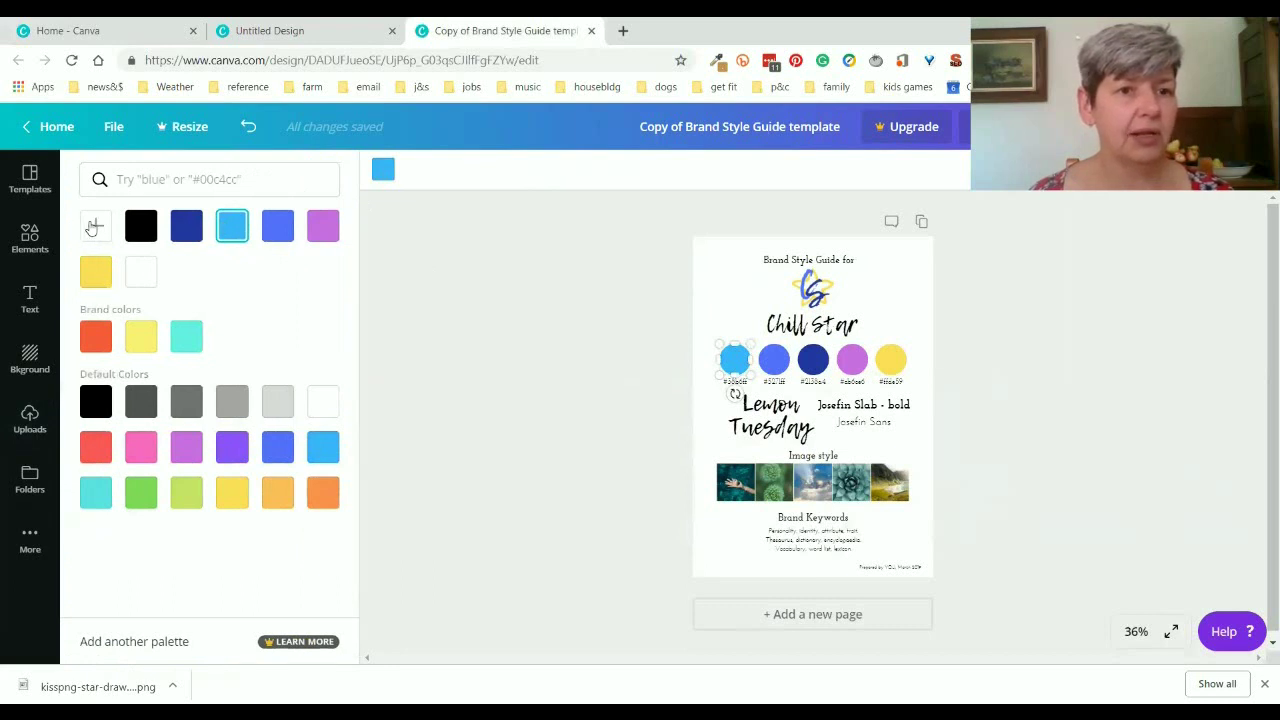
left_click(90, 228)
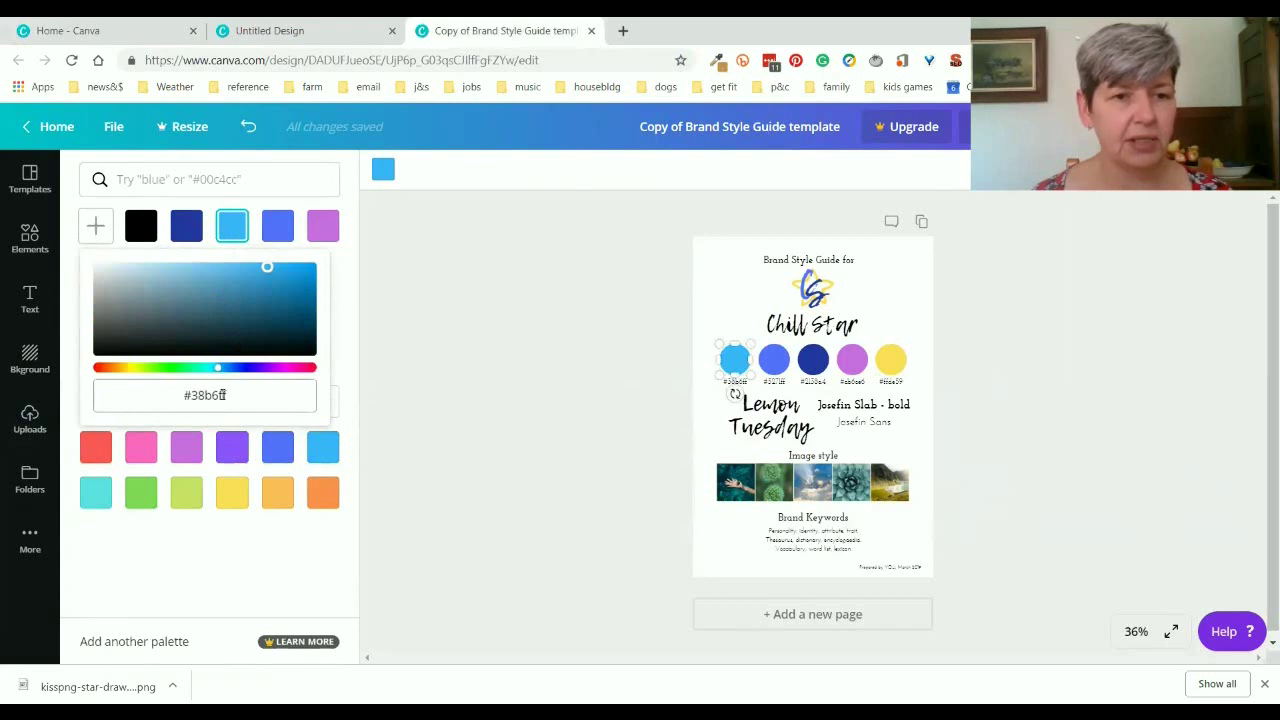
left_click_drag(195, 395, 233, 395)
key("ctrl+c")
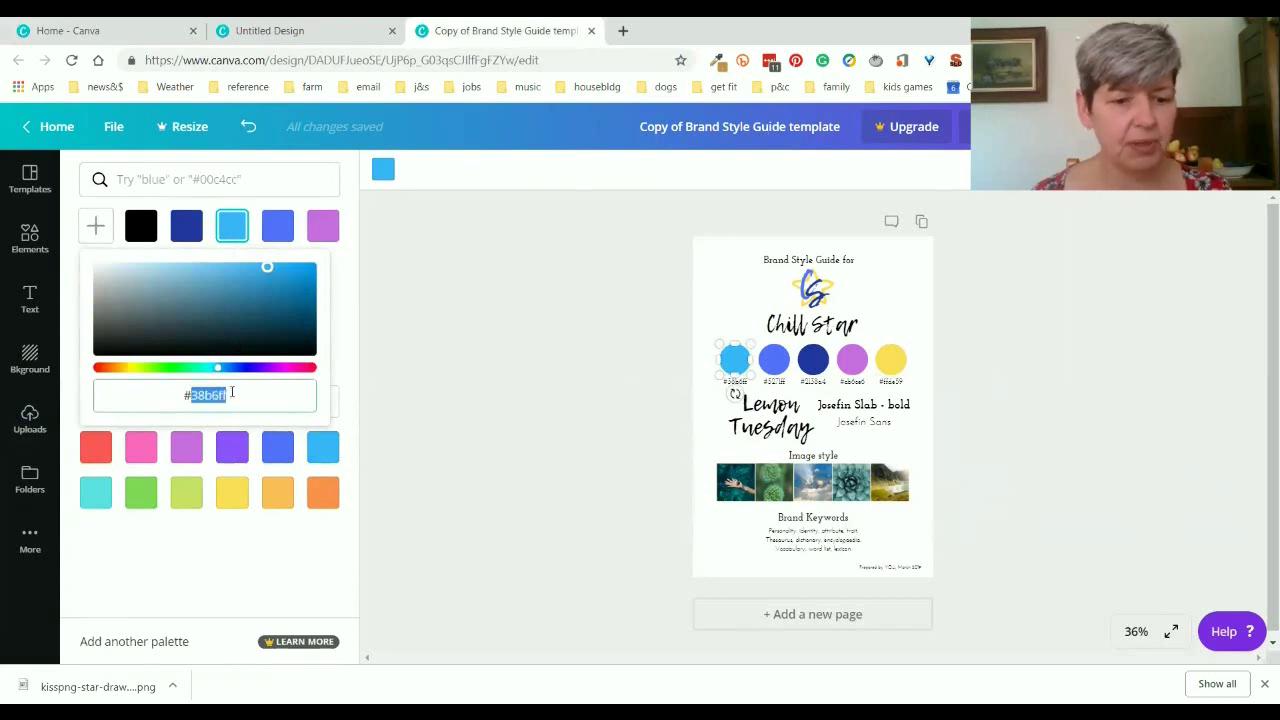
Step: Set the untitled social media design's background to the copied brand colour 38b6ff
left_click(309, 35)
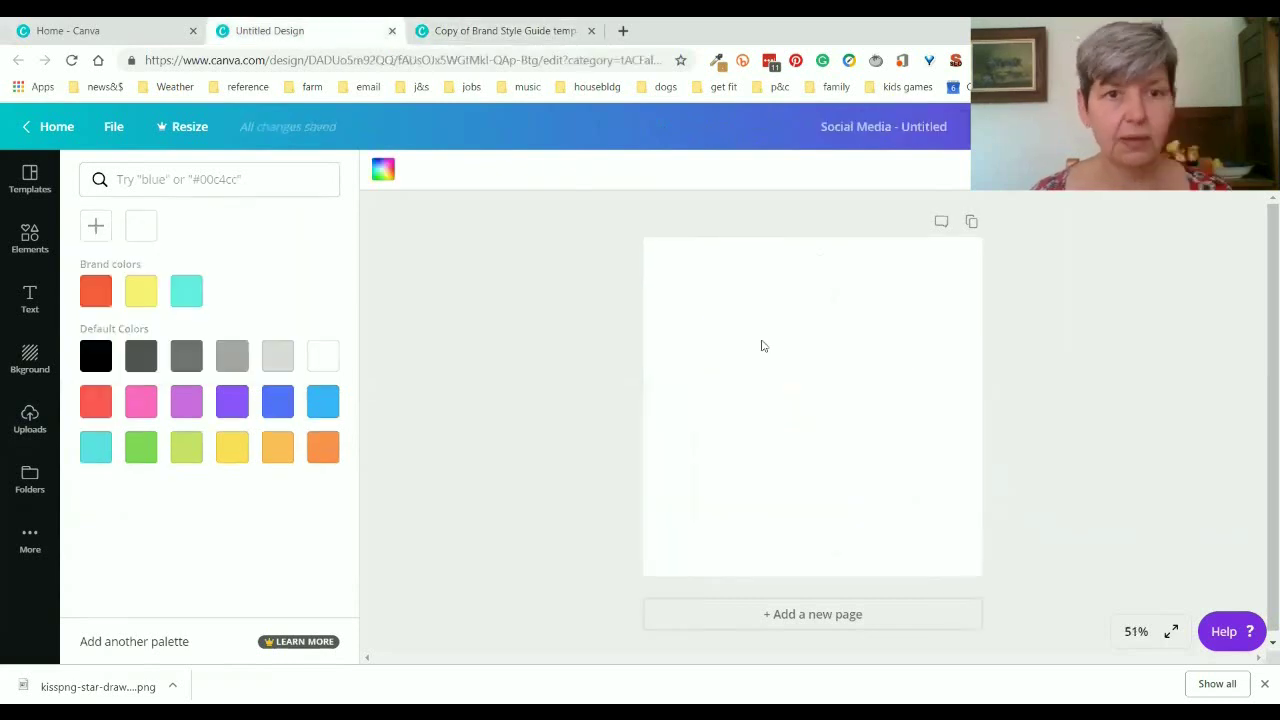
left_click(383, 170)
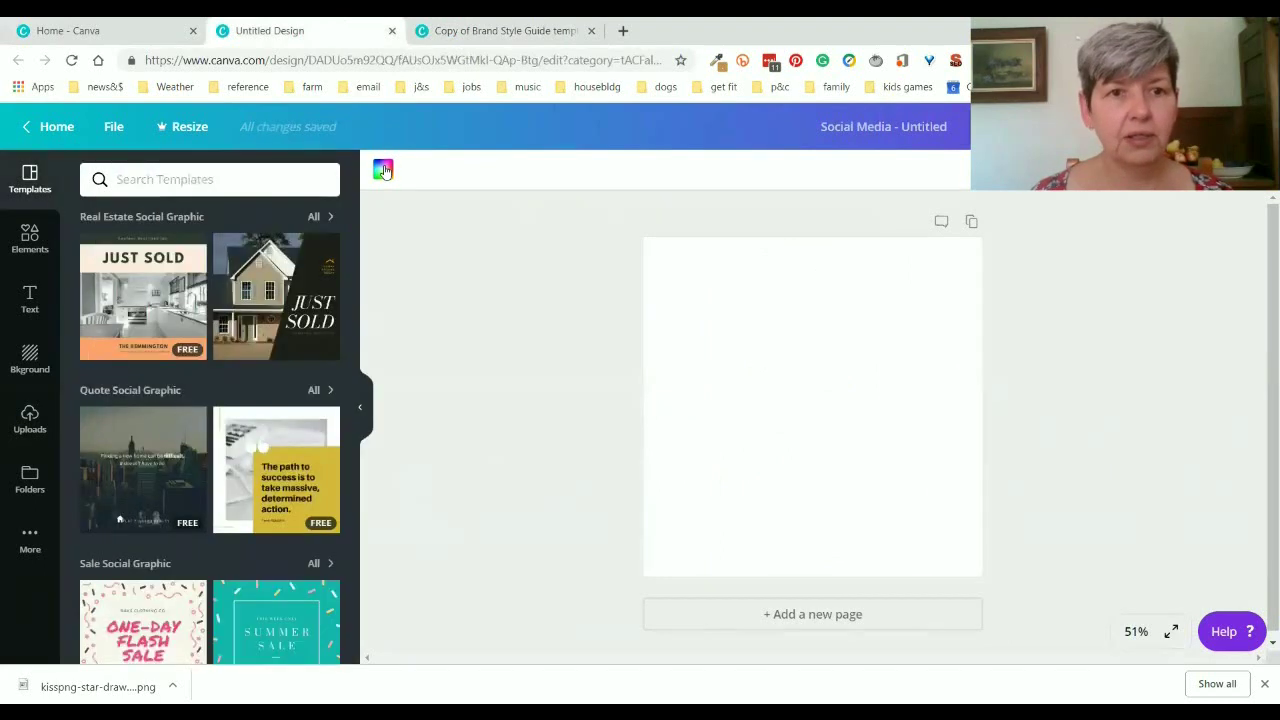
left_click(383, 170)
left_click(97, 228)
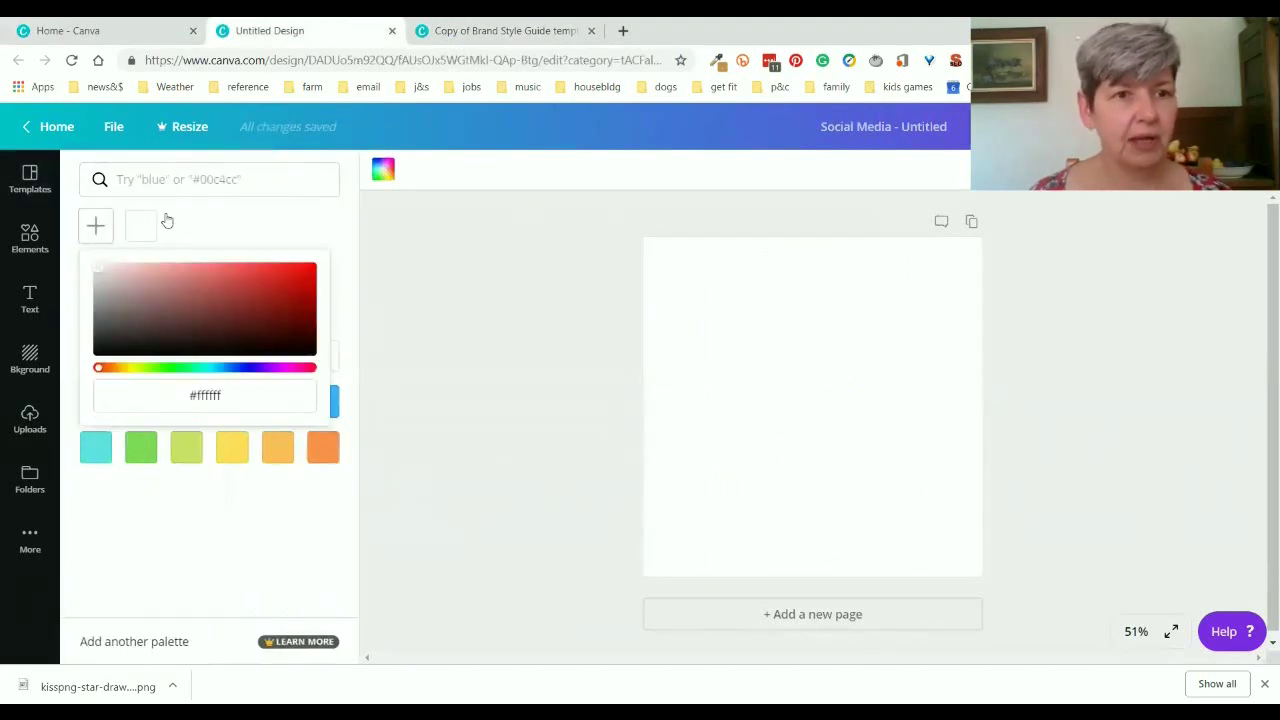
left_click(191, 180)
key("ctrl+v")
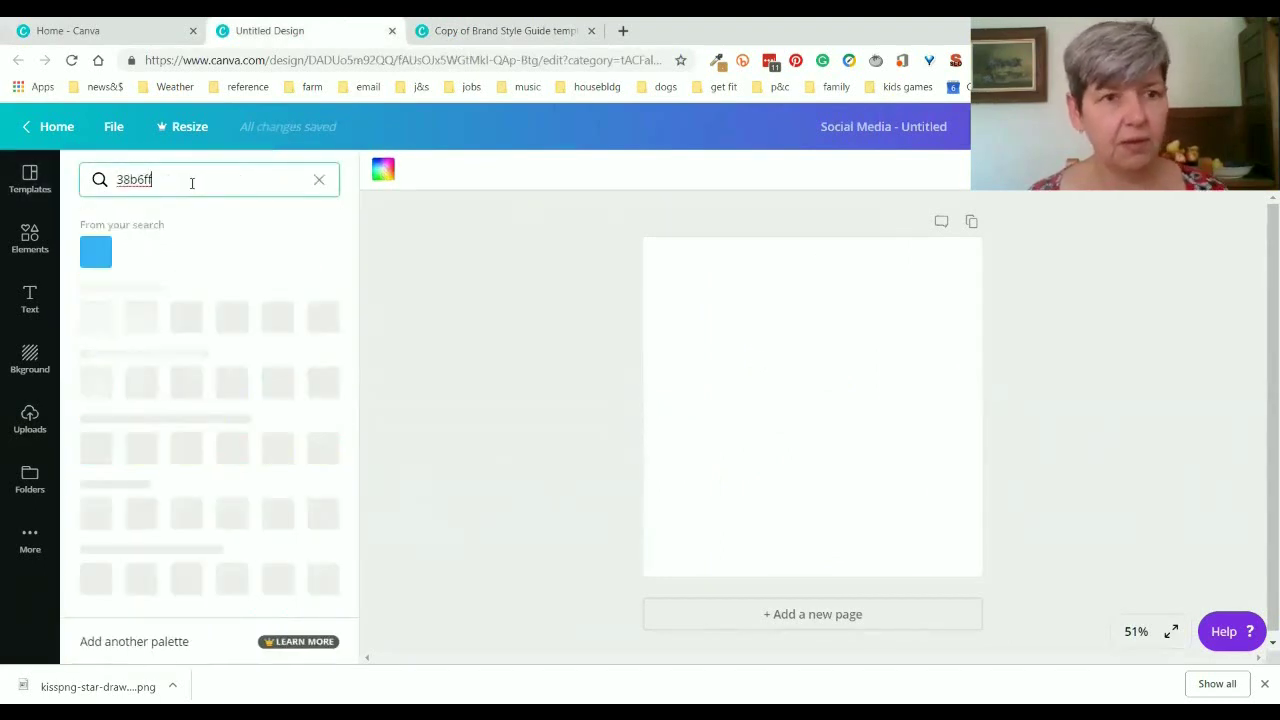
left_click(94, 251)
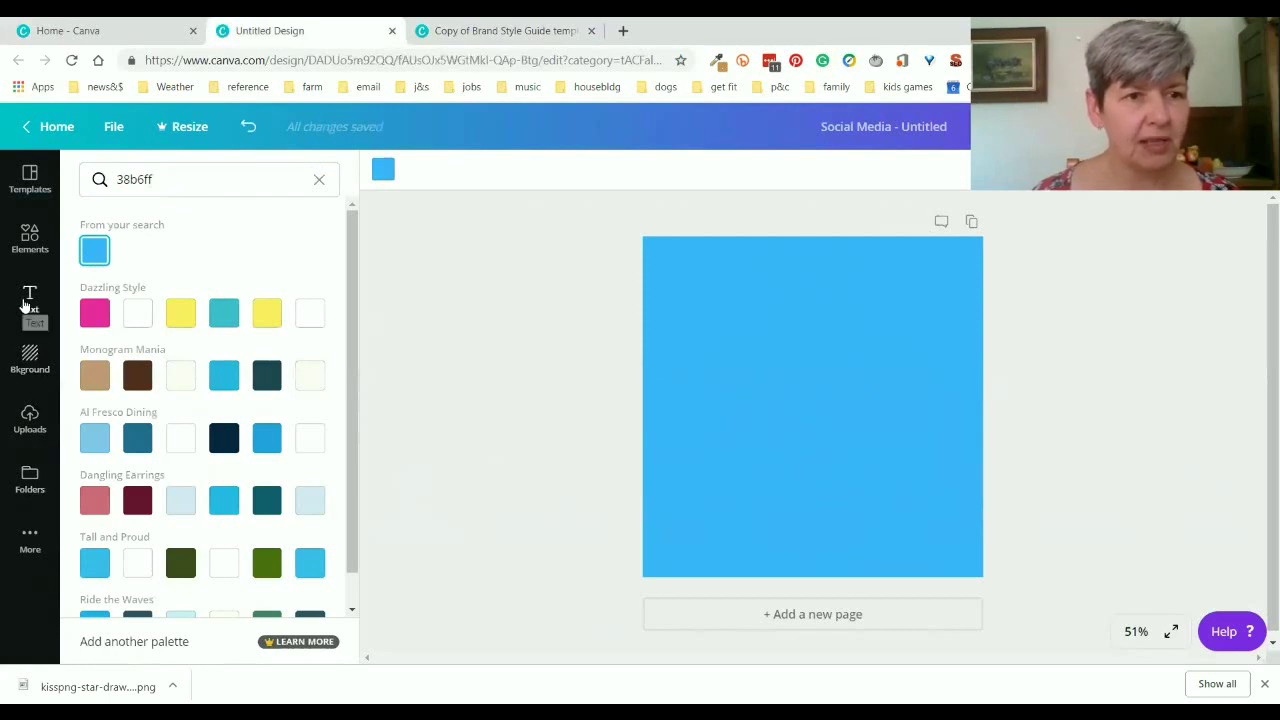
left_click(29, 245)
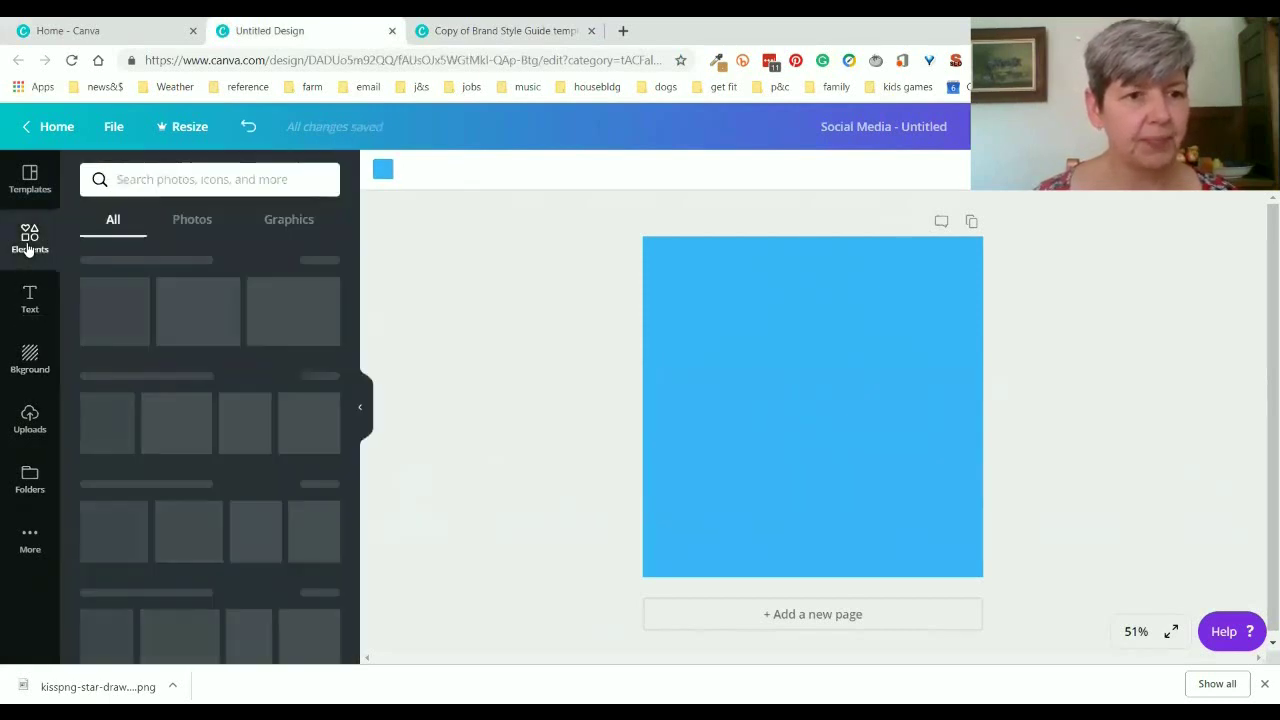
left_click(41, 428)
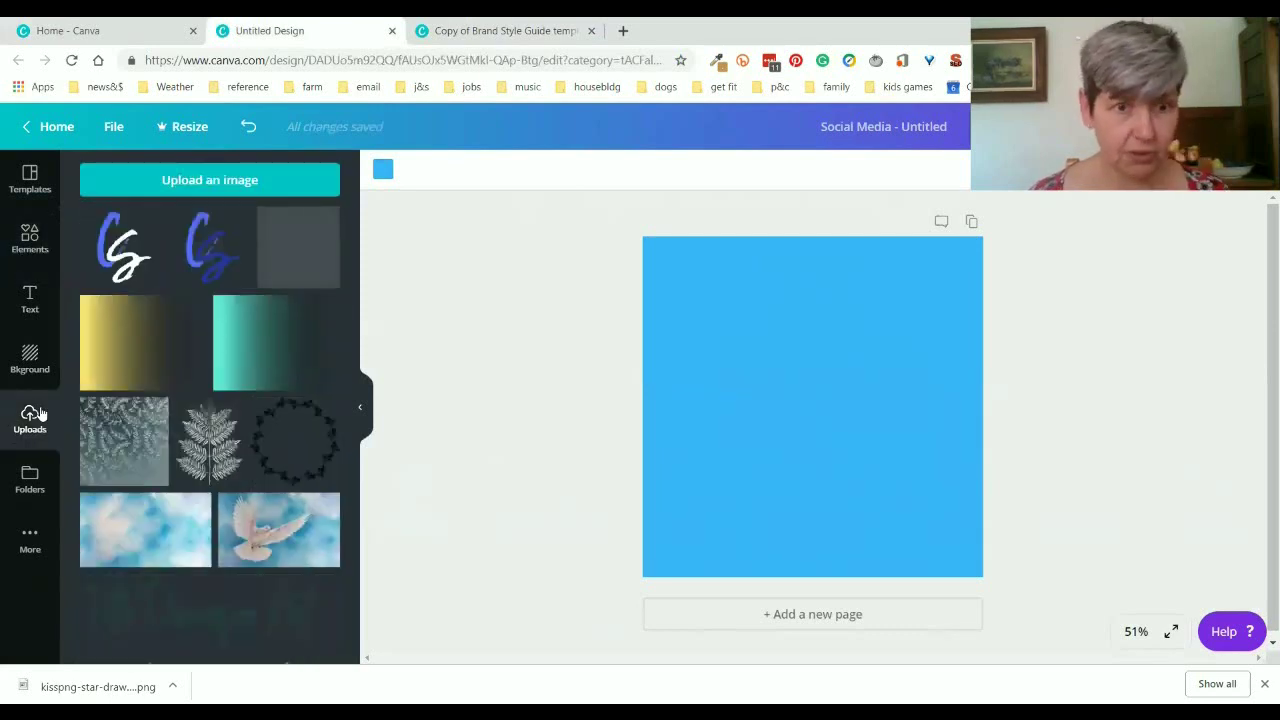
scroll(311, 493, "down", 2)
scroll(312, 490, "down", 3)
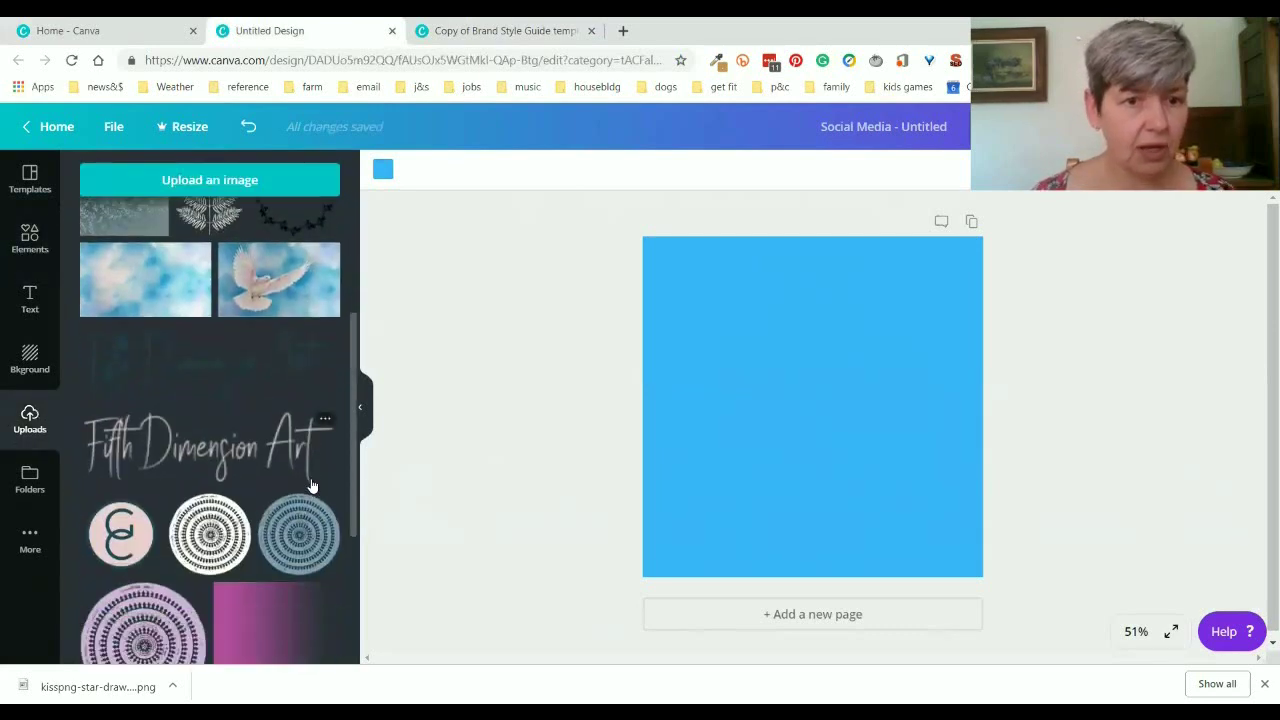
scroll(310, 488, "up", 8)
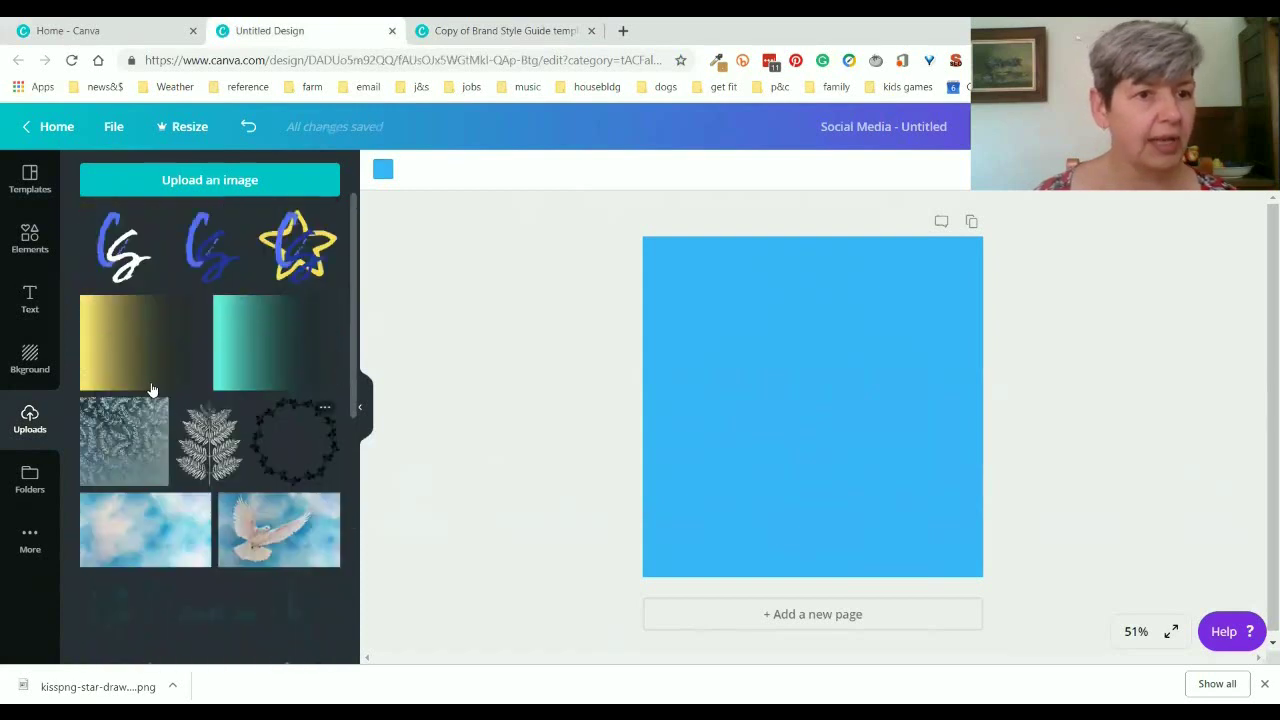
Step: Insert a single-cell photo grid, shrink it to about two thirds of the page width and centre it on the blue background
left_click(30, 243)
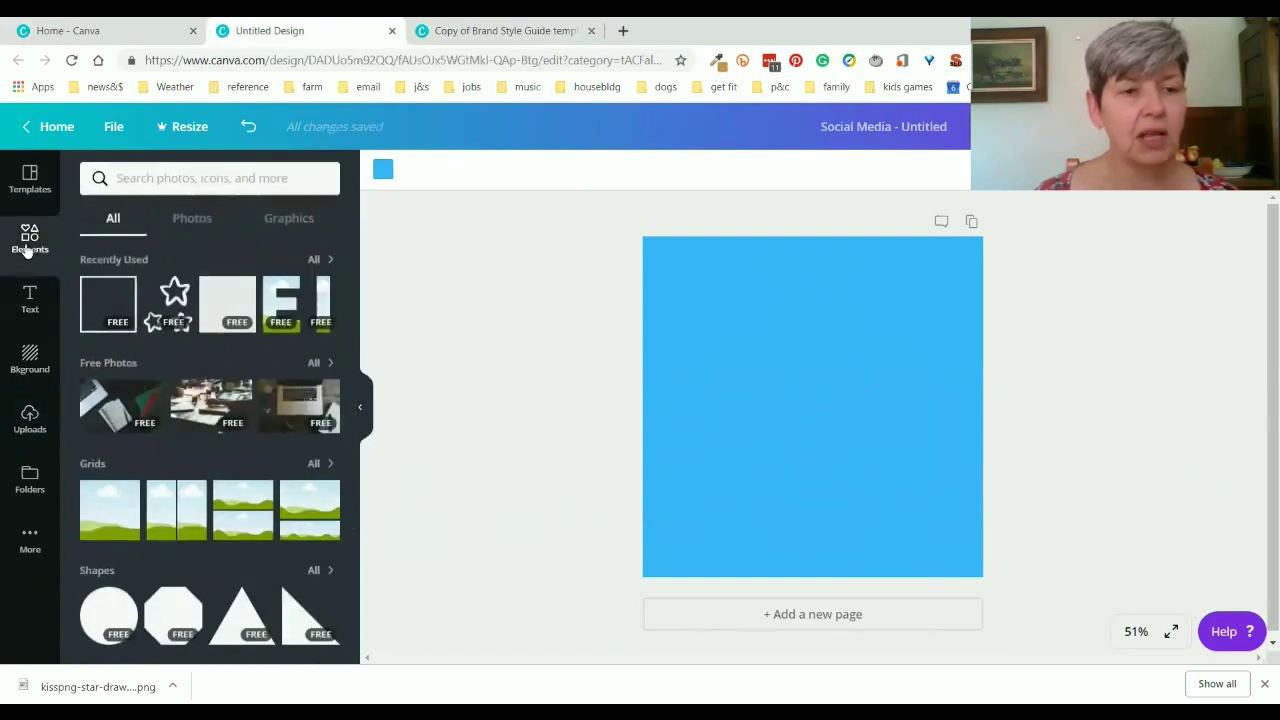
left_click(113, 520)
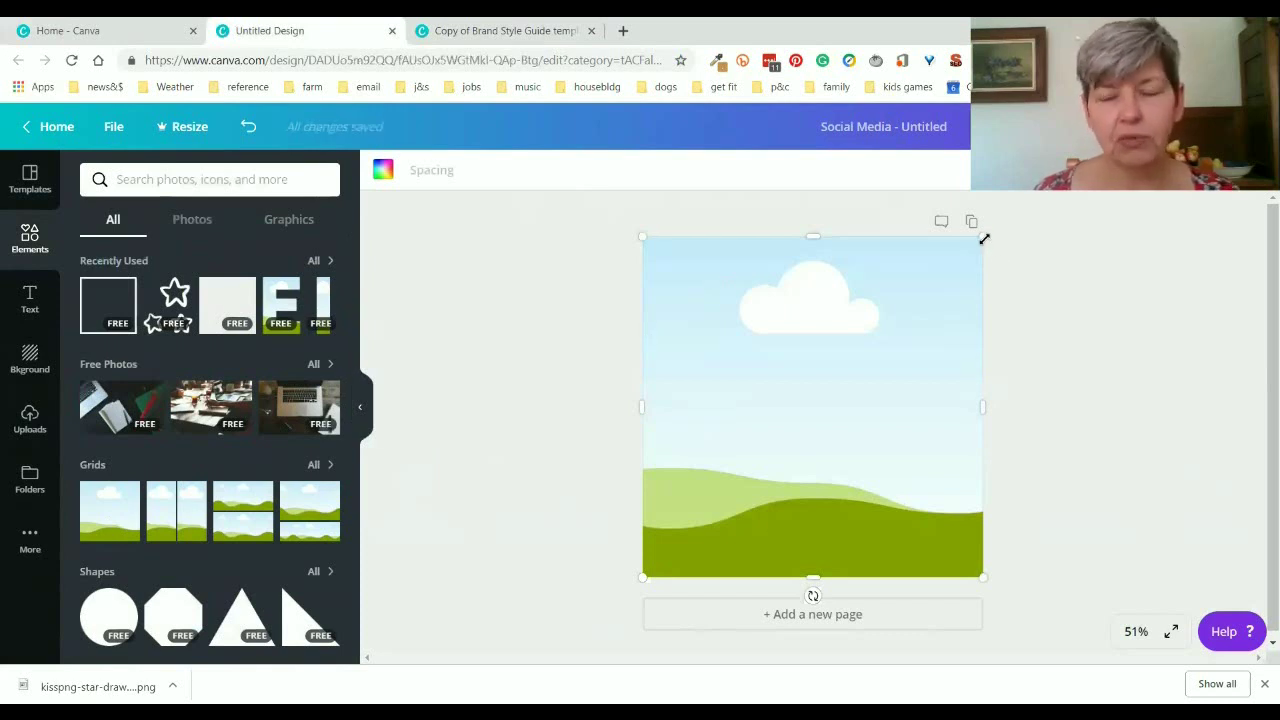
left_click_drag(984, 239, 937, 431)
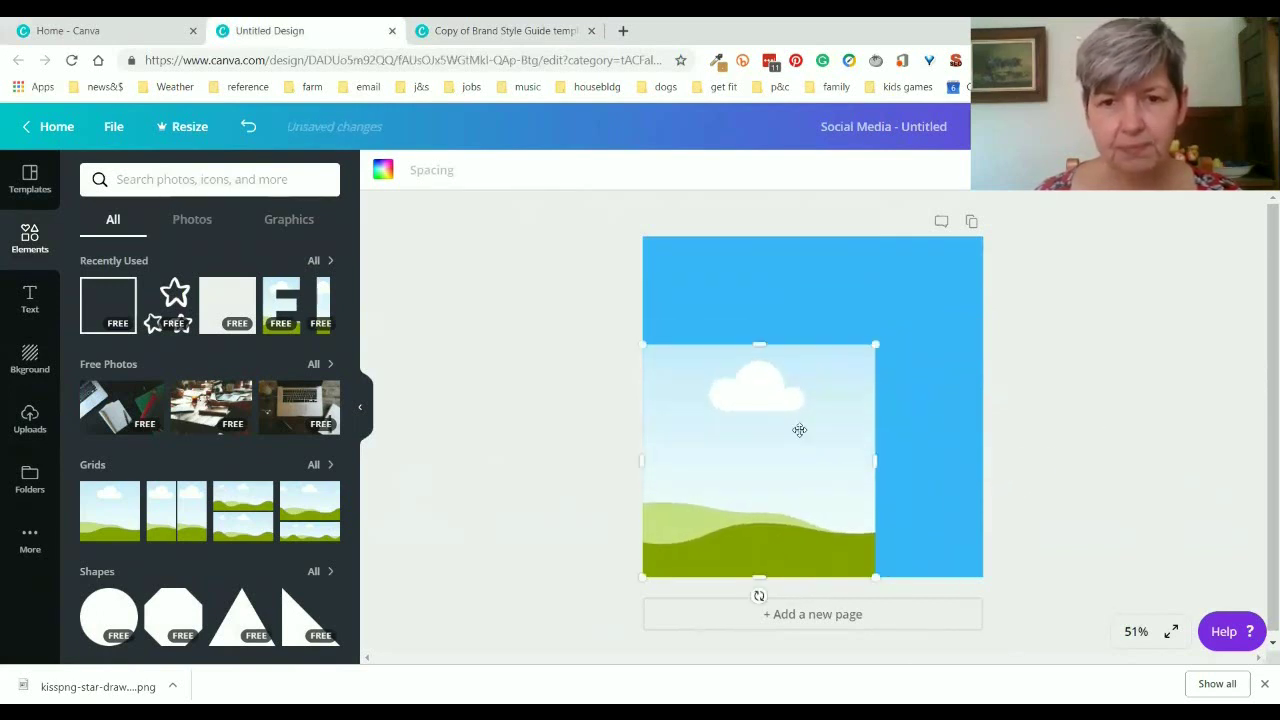
left_click_drag(817, 433, 823, 403)
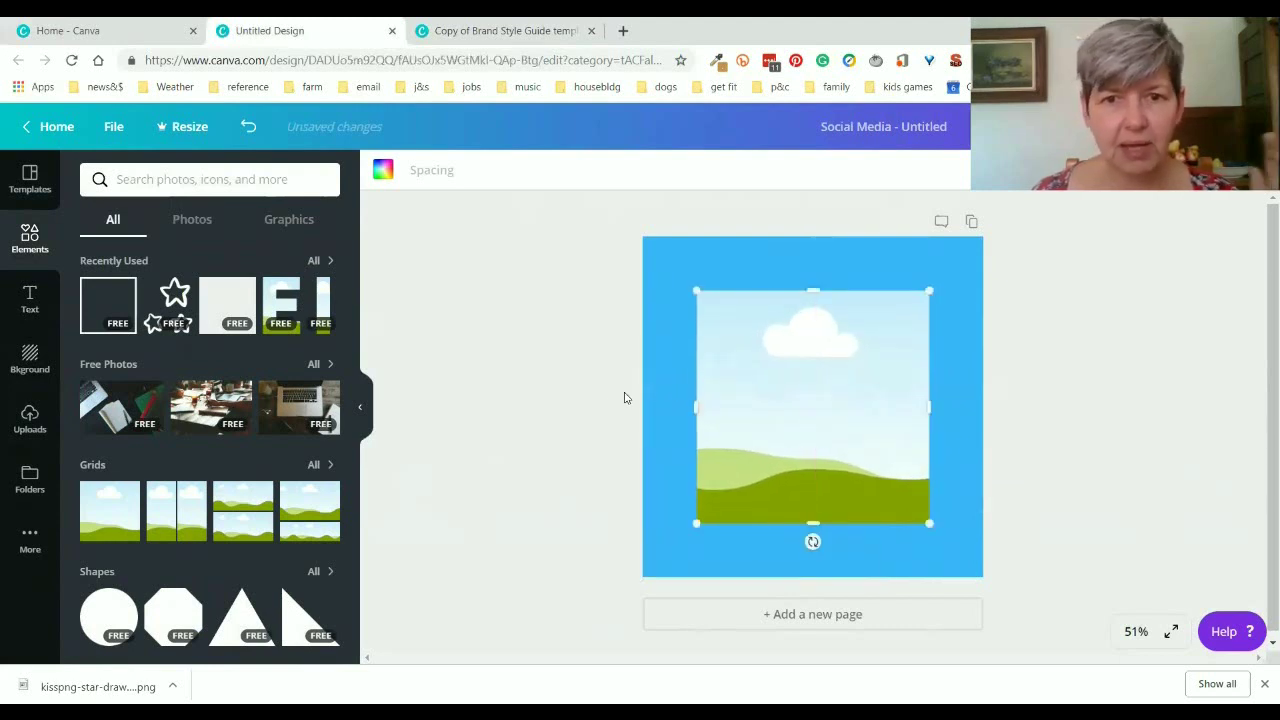
left_click(613, 393)
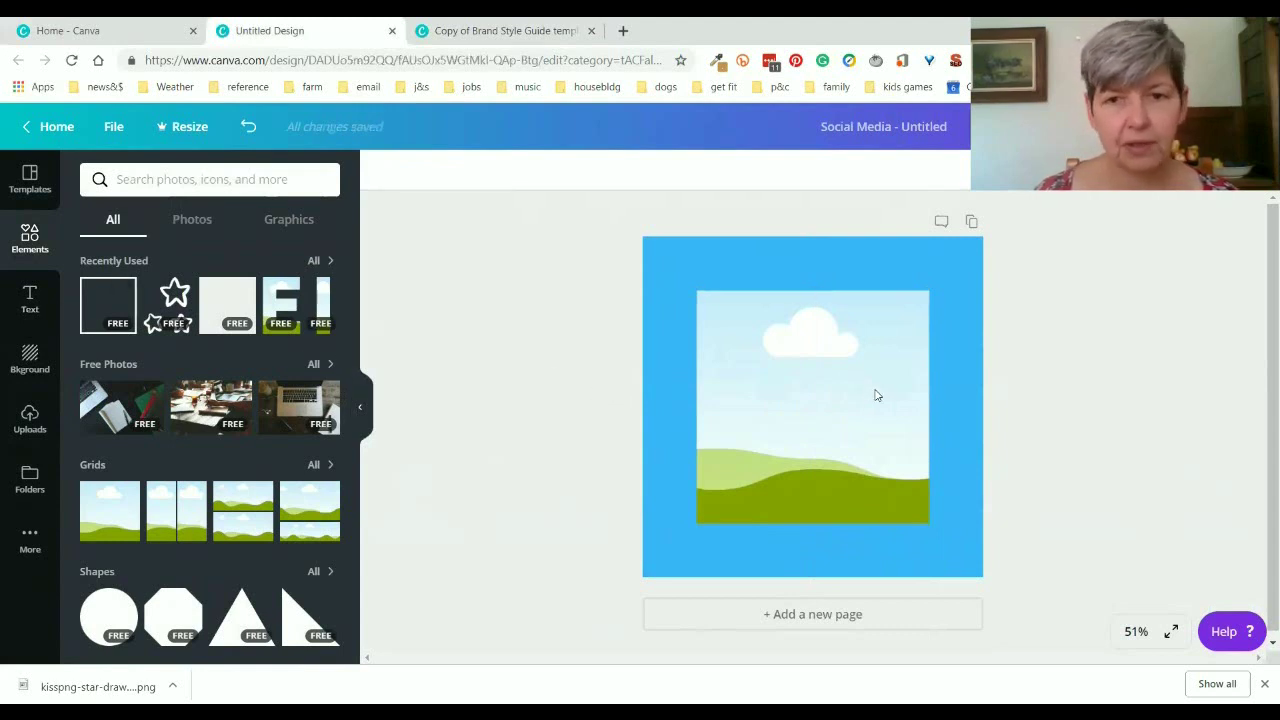
mouse_move(843, 408)
left_mouse_down()
mouse_move(826, 403)
mouse_move(843, 406)
left_mouse_up()
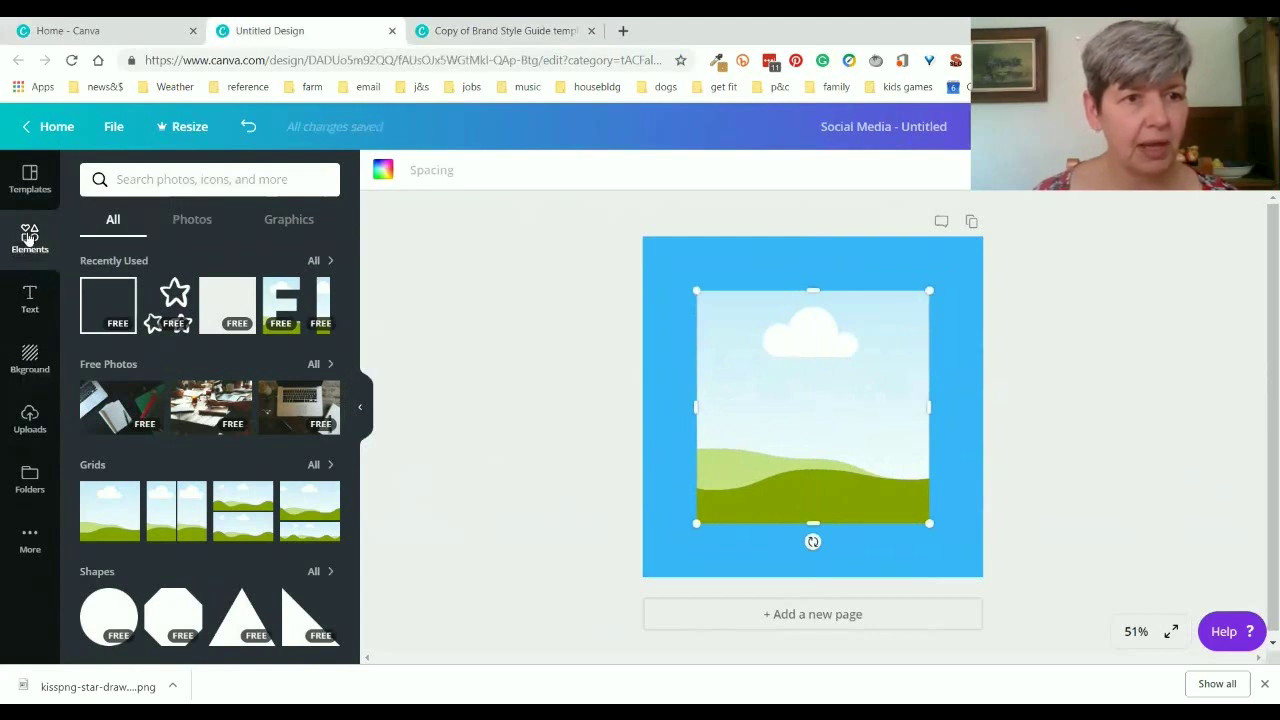
Step: Fill the centred grid with the uploaded photo of a black bird flying against a teal sky
left_click(32, 422)
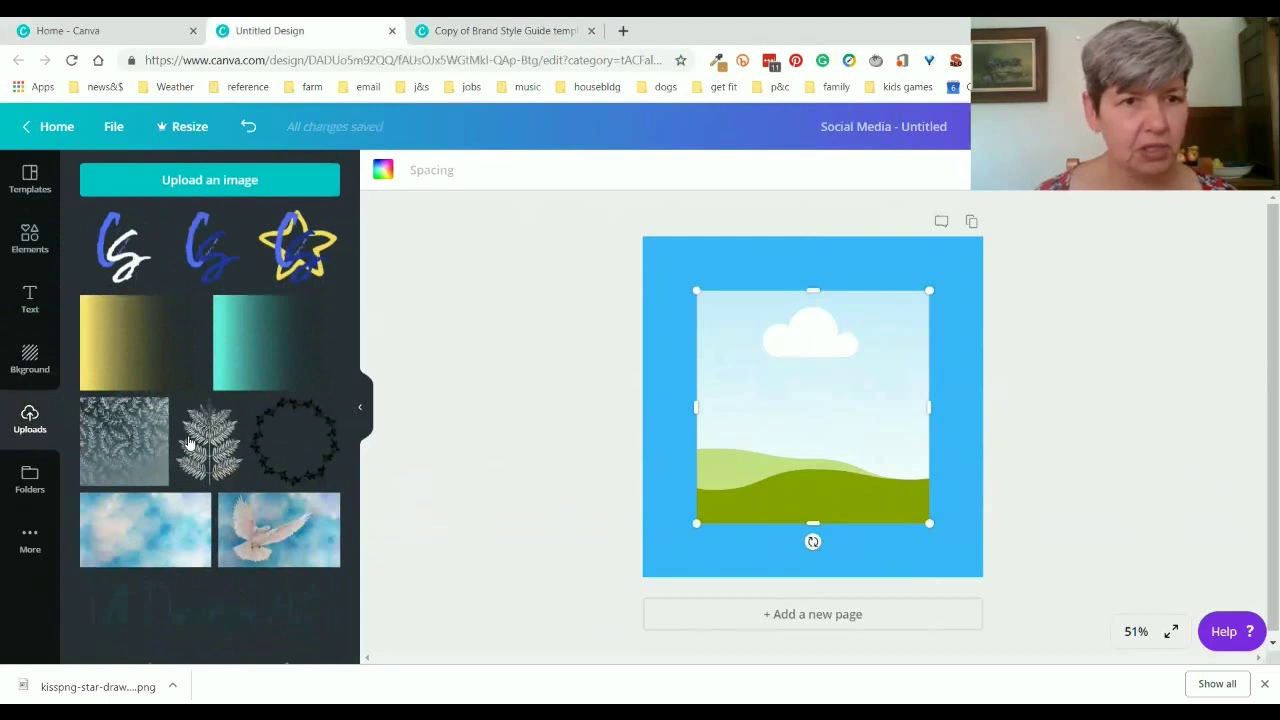
scroll(194, 434, "down", 3)
scroll(247, 430, "down", 4)
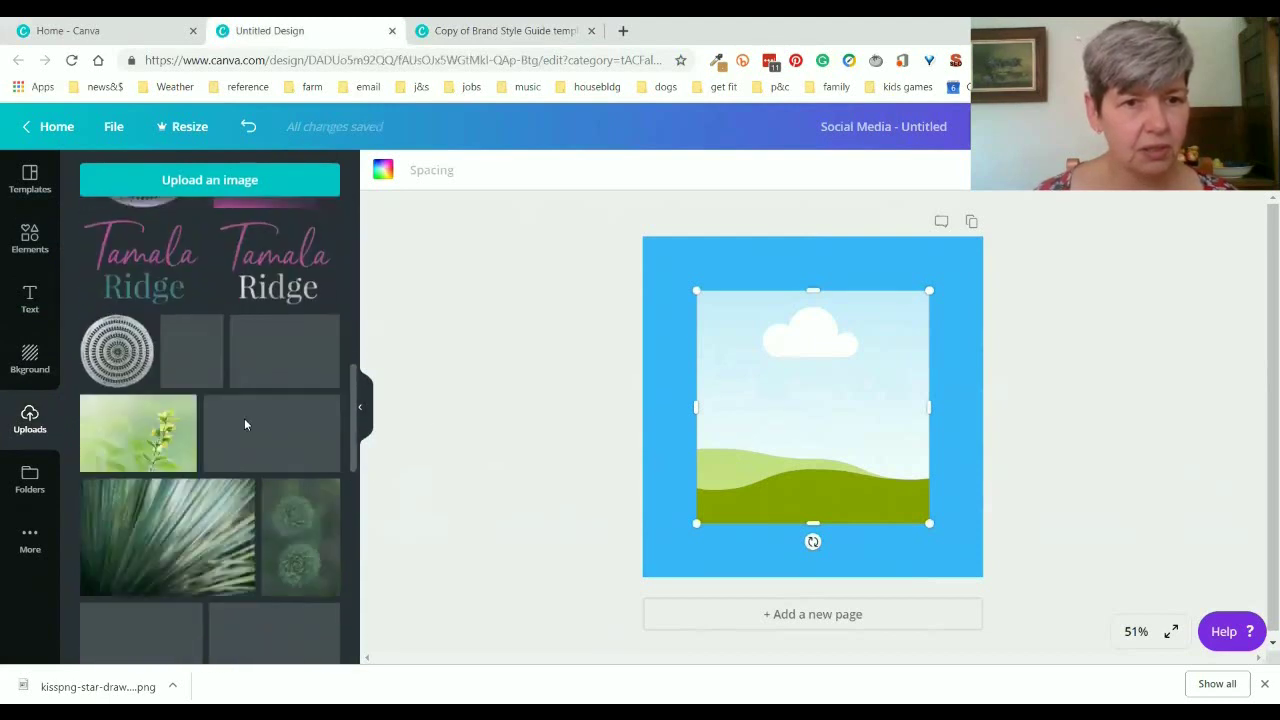
scroll(245, 424, "down", 3)
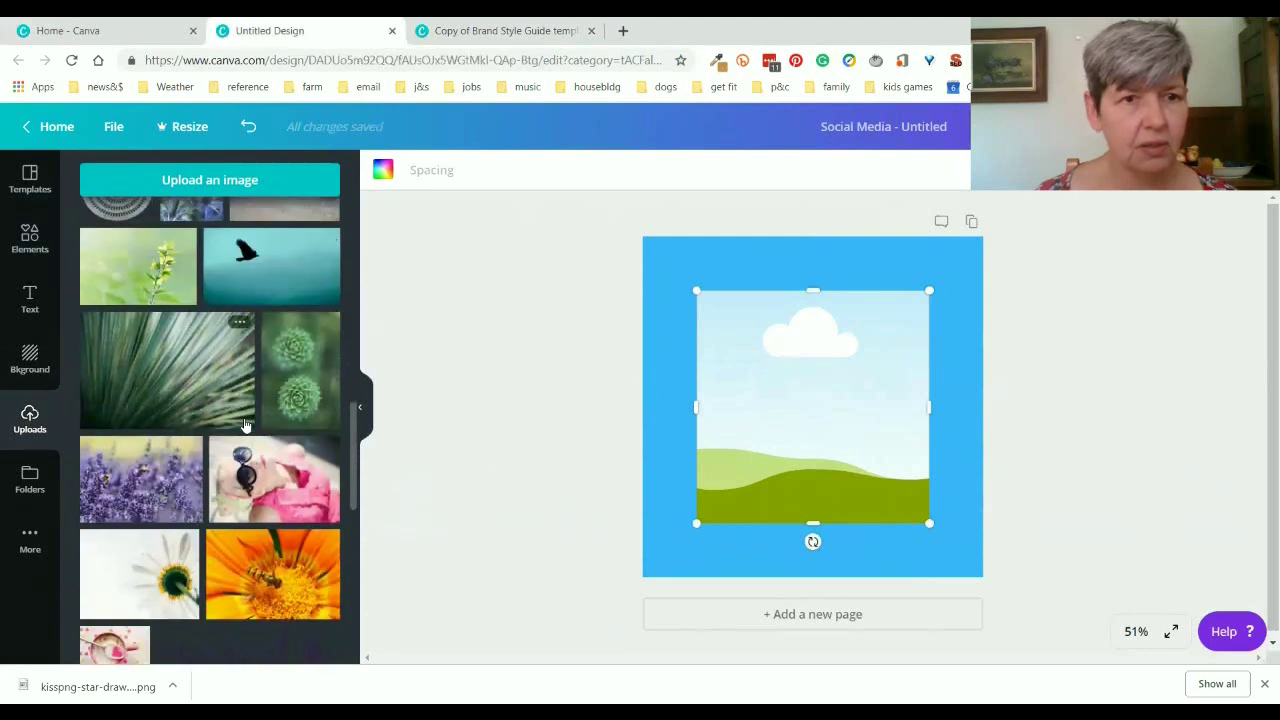
left_click(256, 287)
left_click_drag(763, 444, 847, 487)
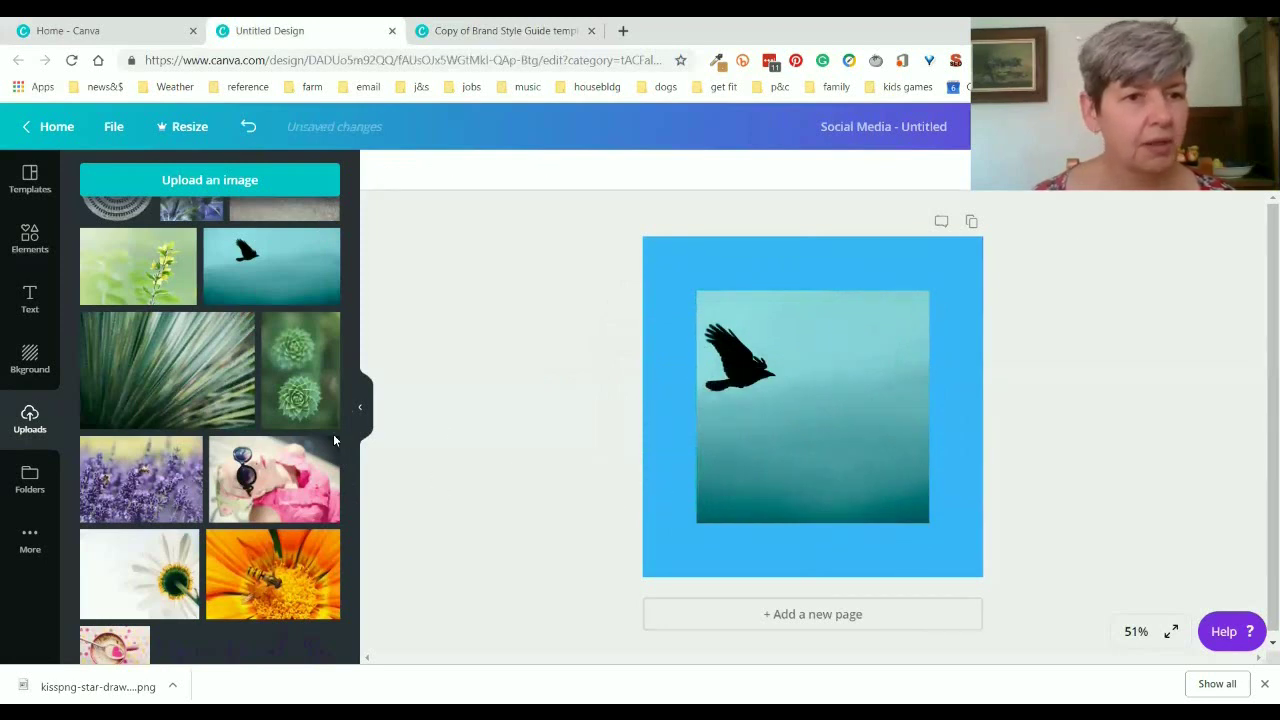
Step: Add the recently used white square outline as a frame around the bird photo
left_click(30, 250)
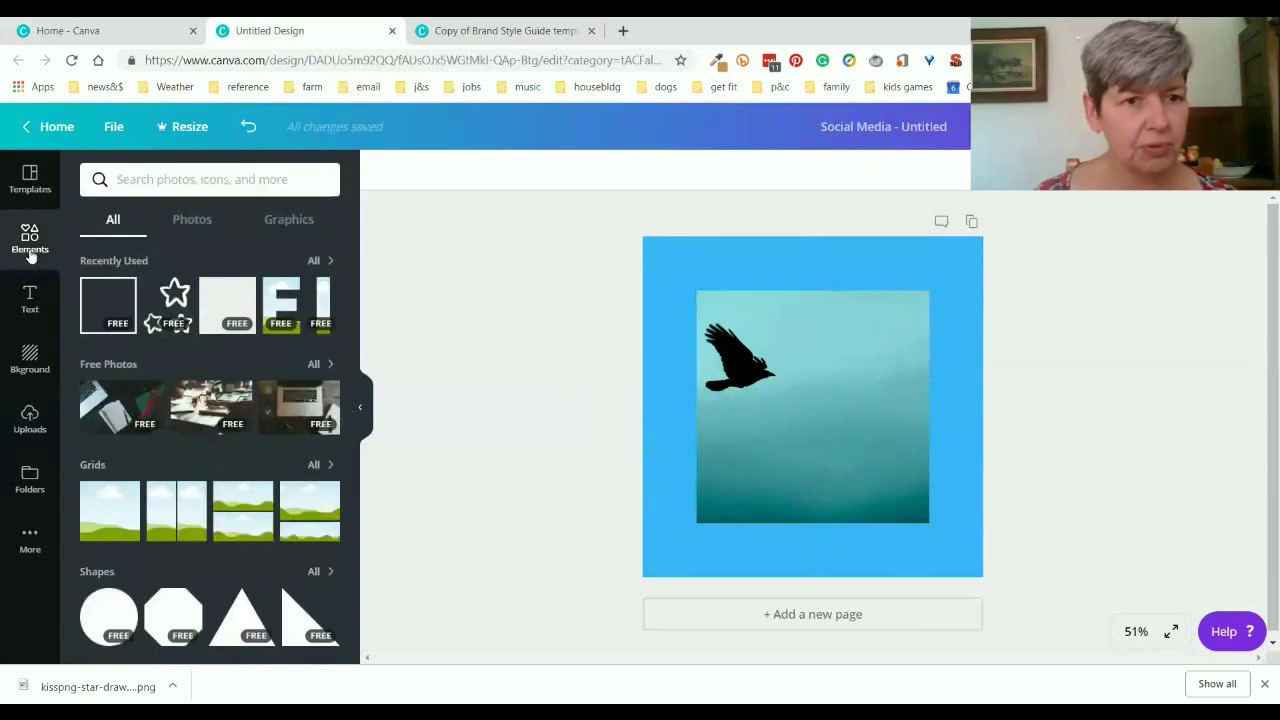
left_click(762, 434)
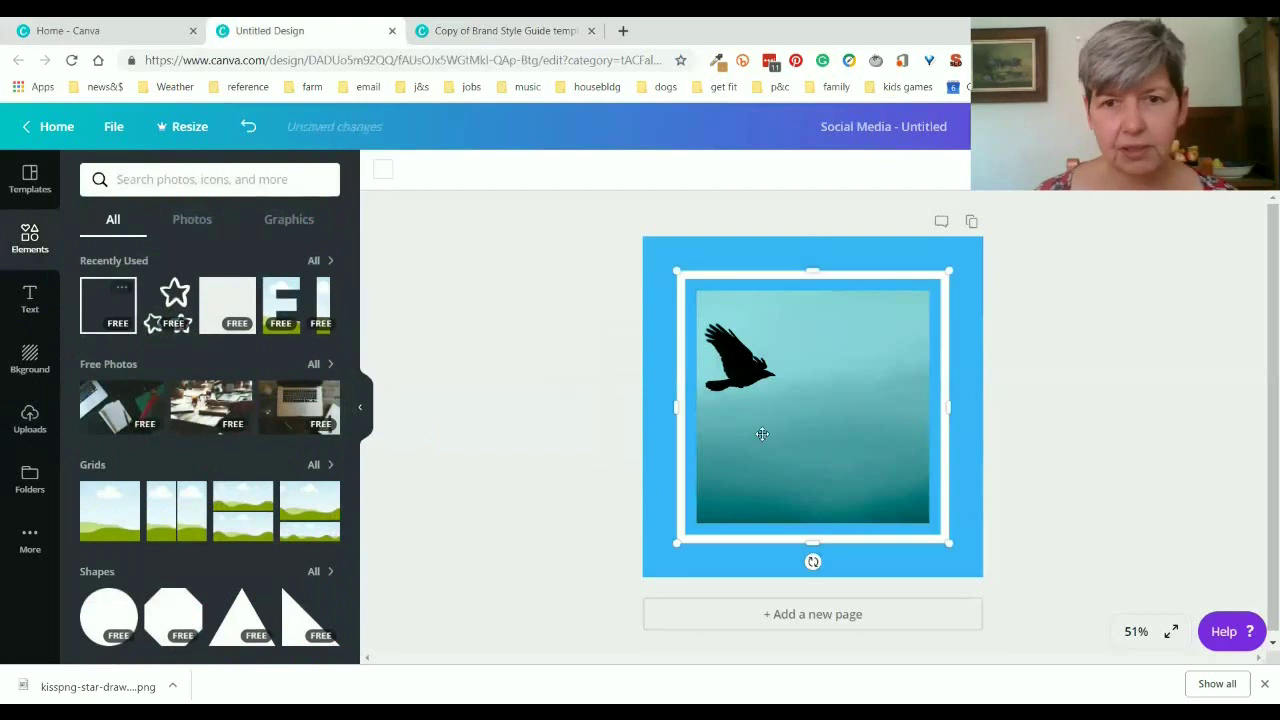
left_click(525, 513)
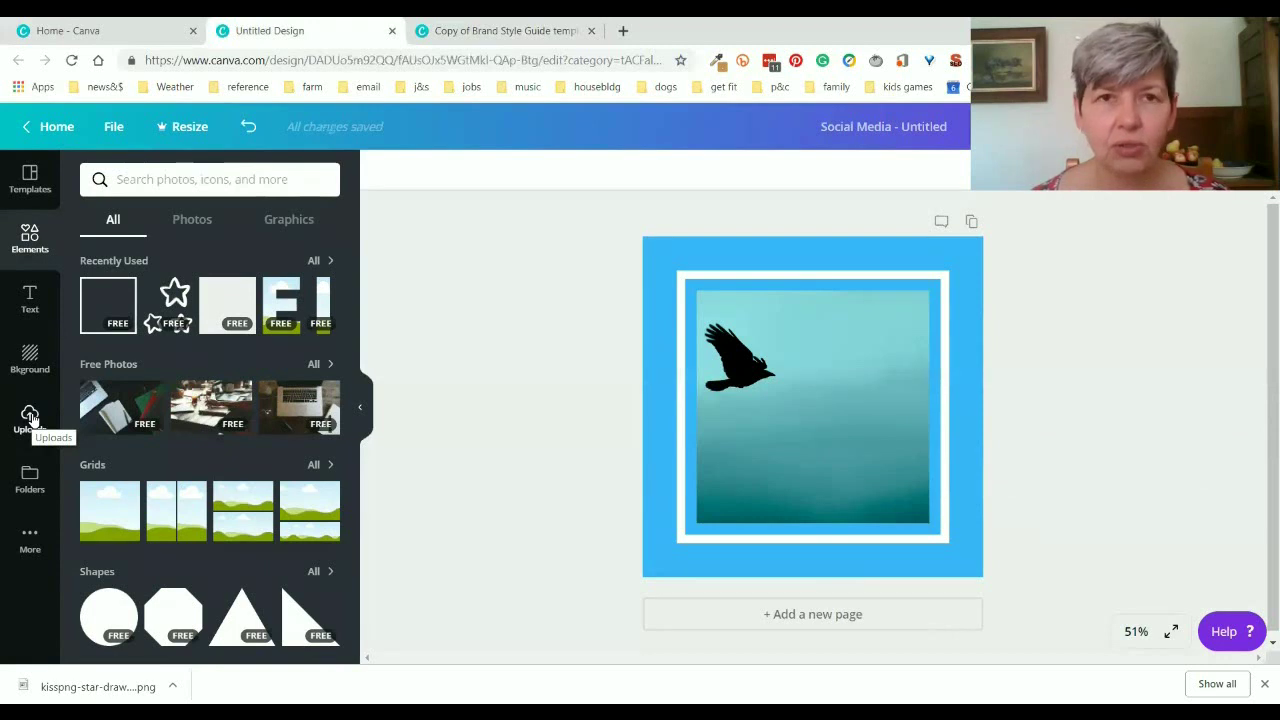
Step: Add the uploaded blue-and-white CS logo to the design
left_click(482, 30)
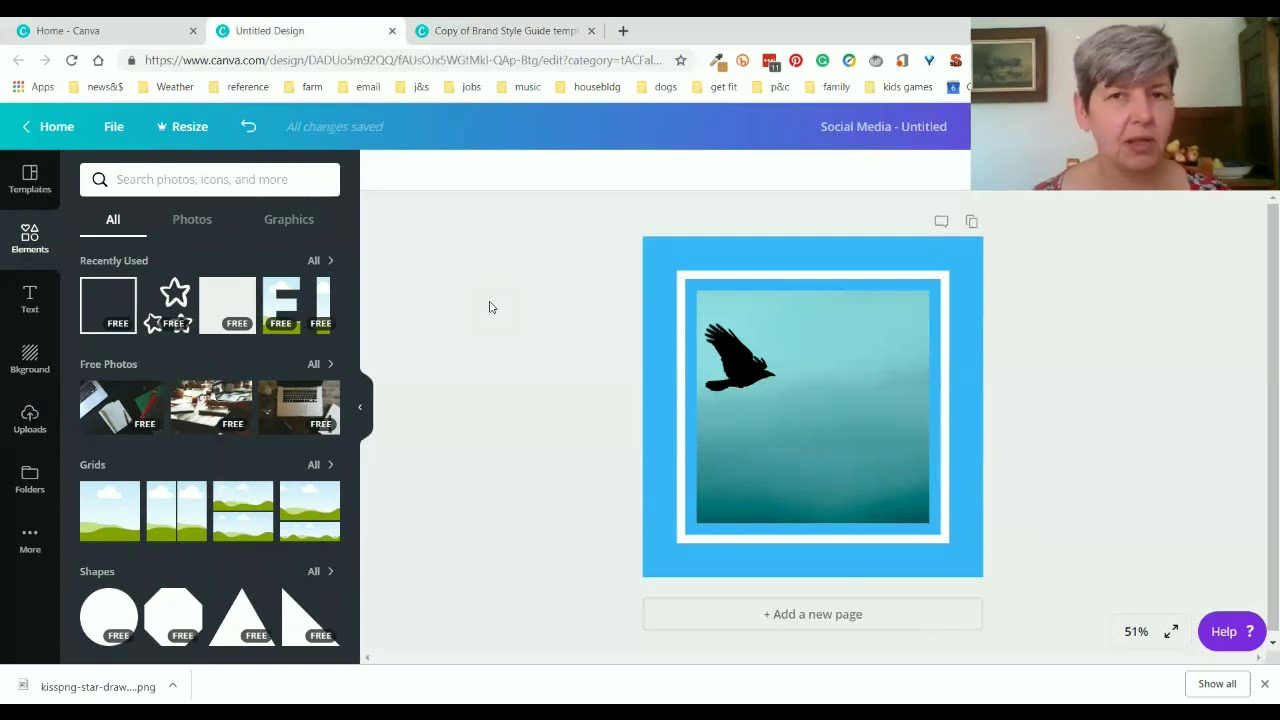
left_click(34, 430)
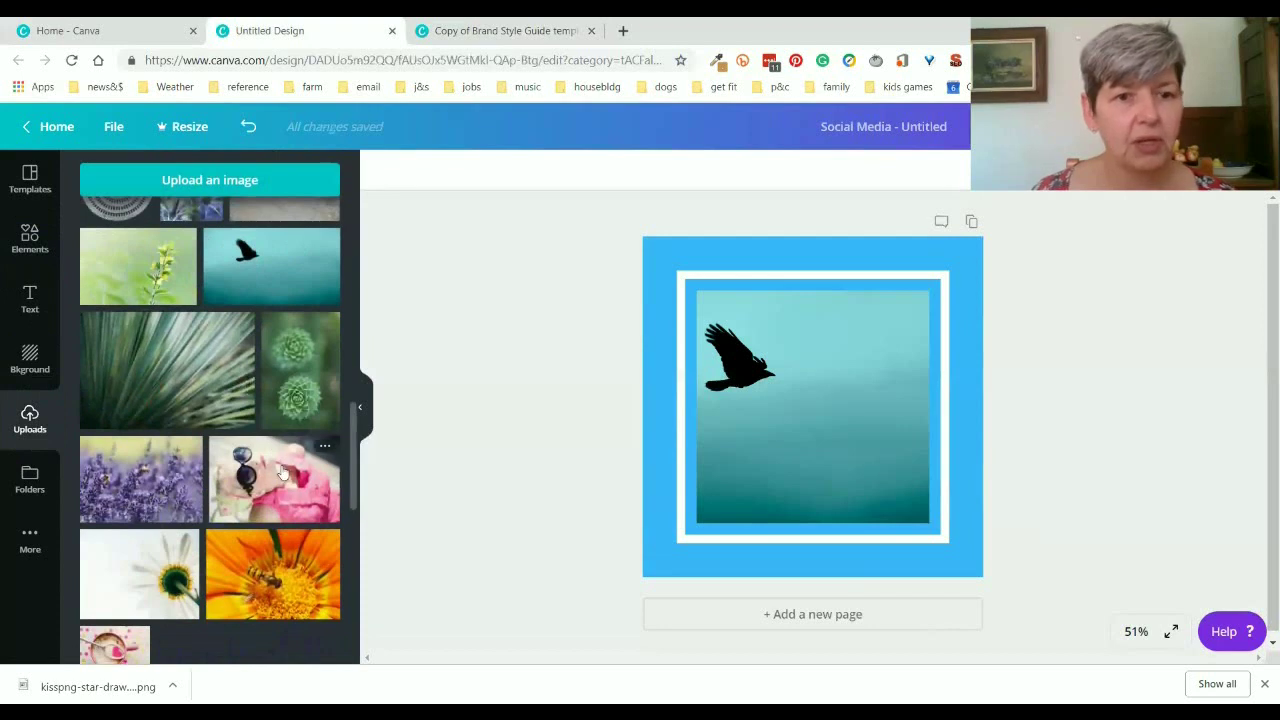
scroll(250, 466, "down", 5)
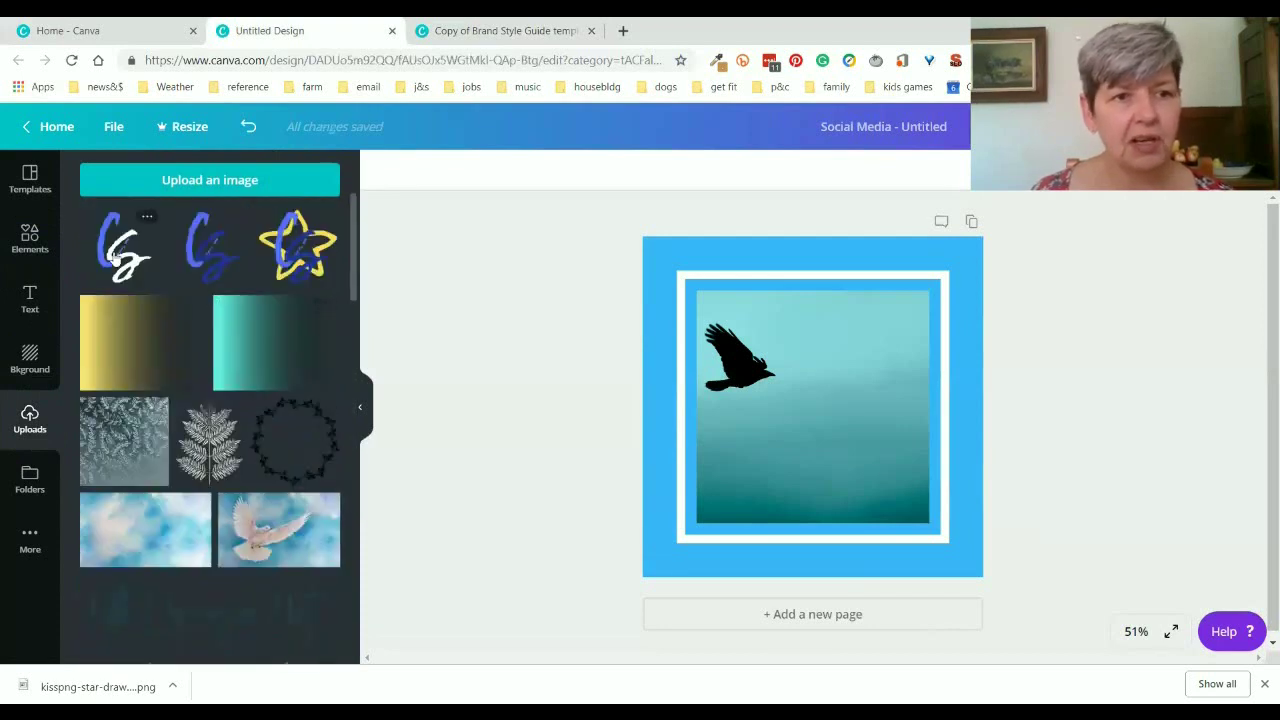
left_click(115, 258)
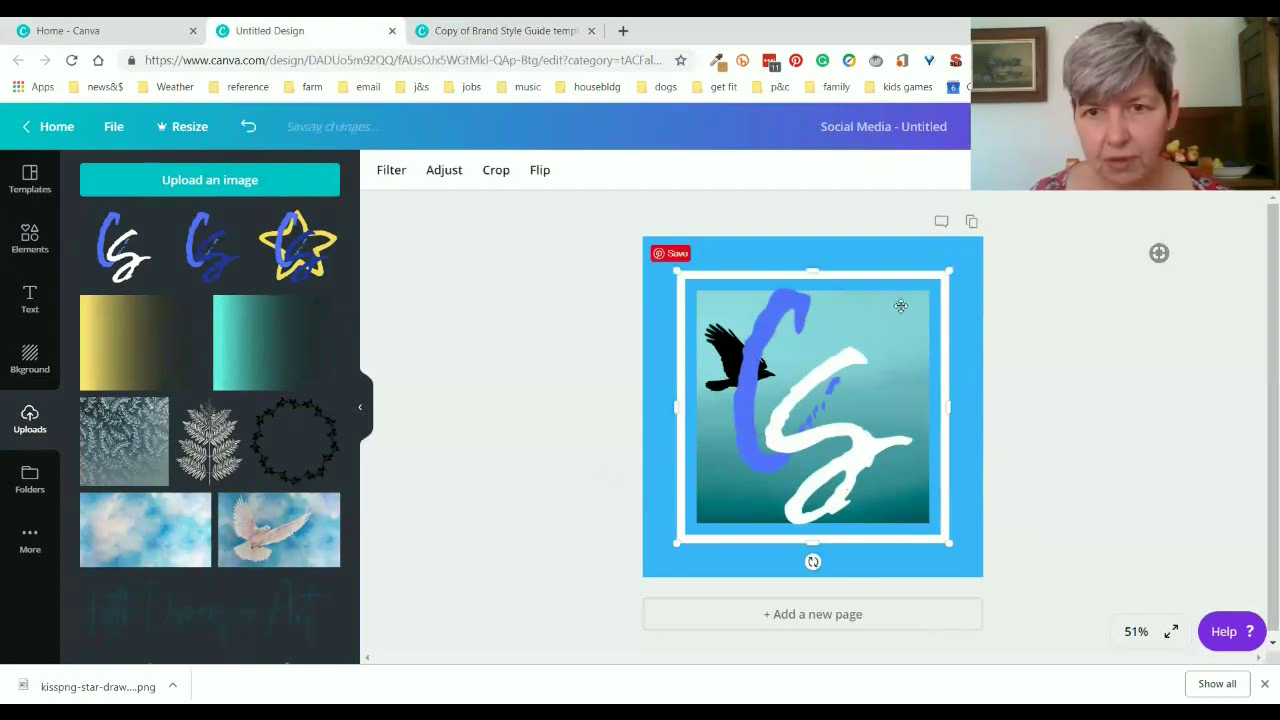
Step: Try the blue-and-white CS logo at a smaller size over the frame's bottom edge, and delete it from the design
mouse_move(948, 271)
left_mouse_down()
mouse_move(840, 344)
mouse_move(805, 392)
mouse_move(800, 430)
left_mouse_up()
left_click_drag(760, 475, 849, 520)
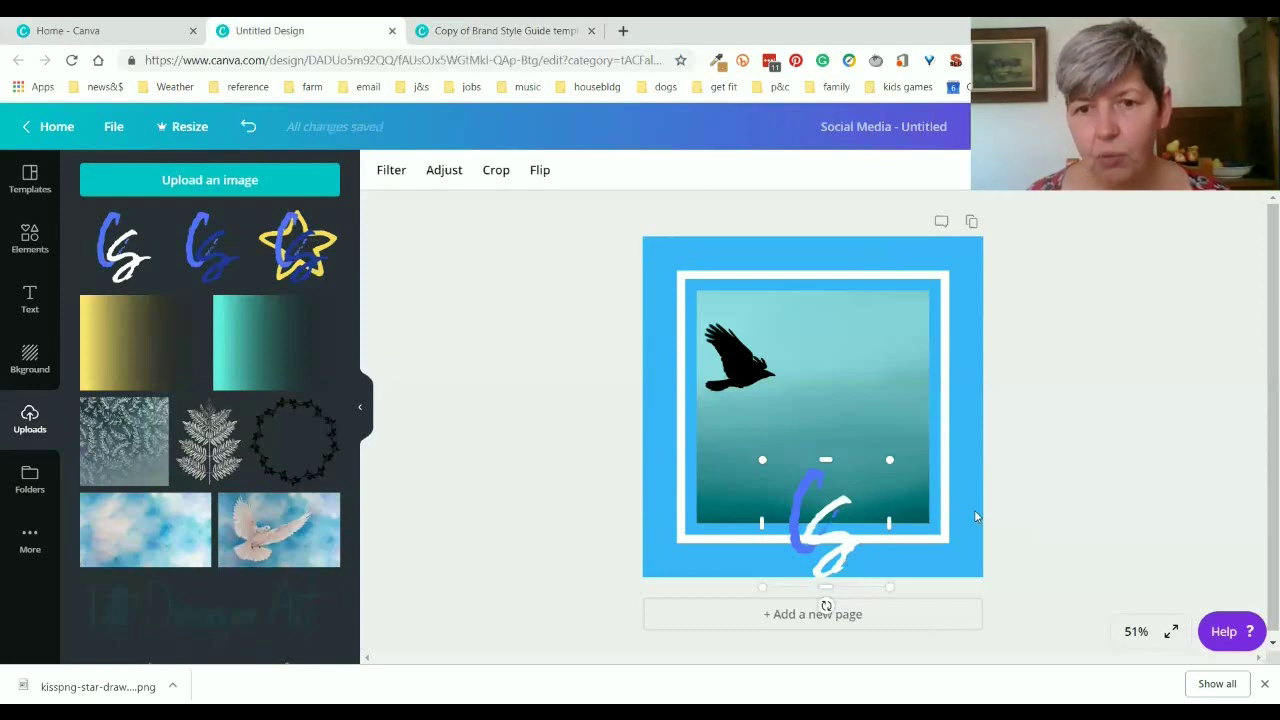
key("Delete")
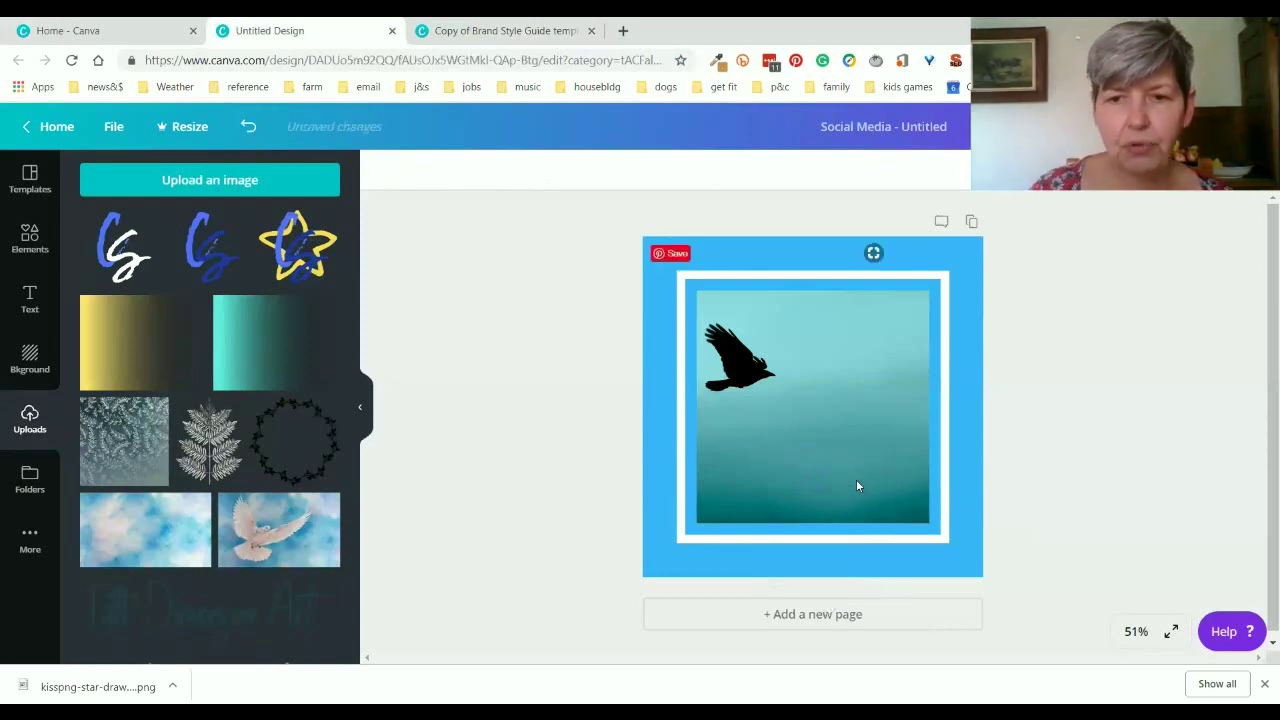
Step: Add the uploaded all-blue CS logo, shrink it and centre it over the bottom edge of the white frame
key("ctrl+z")
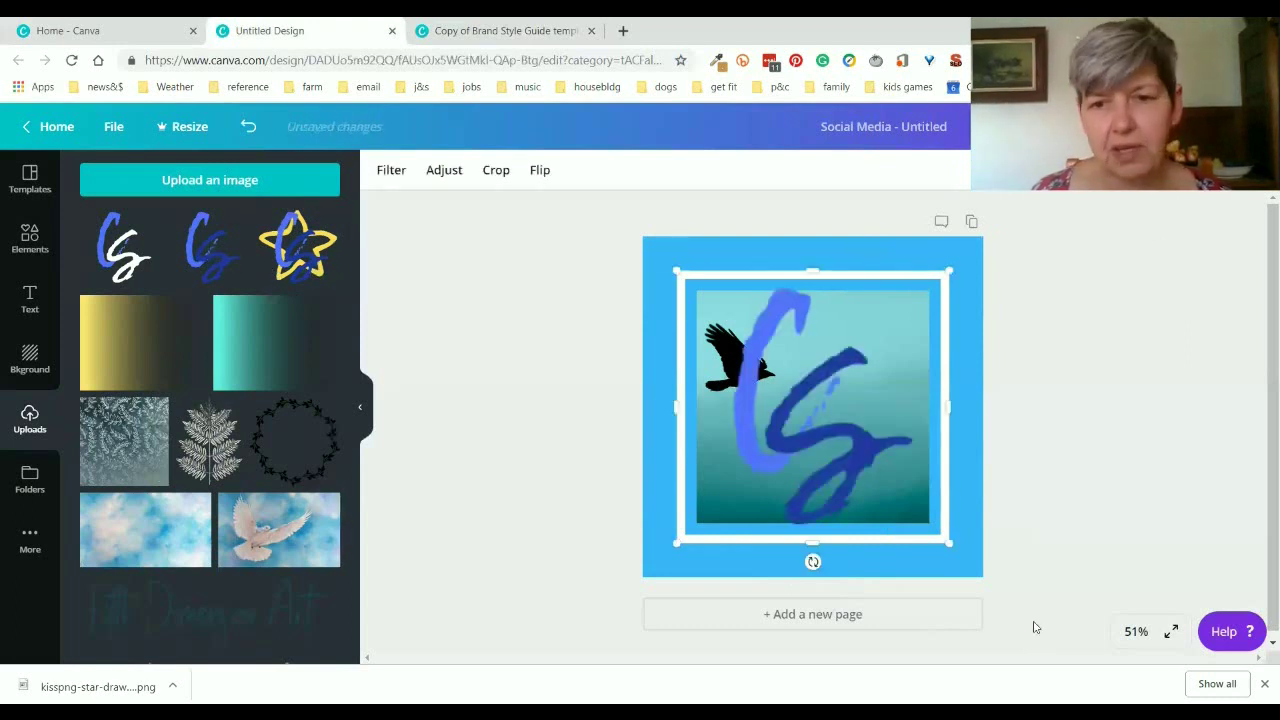
mouse_move(948, 272)
left_mouse_down()
mouse_move(743, 466)
mouse_move(852, 532)
mouse_move(816, 535)
left_mouse_up()
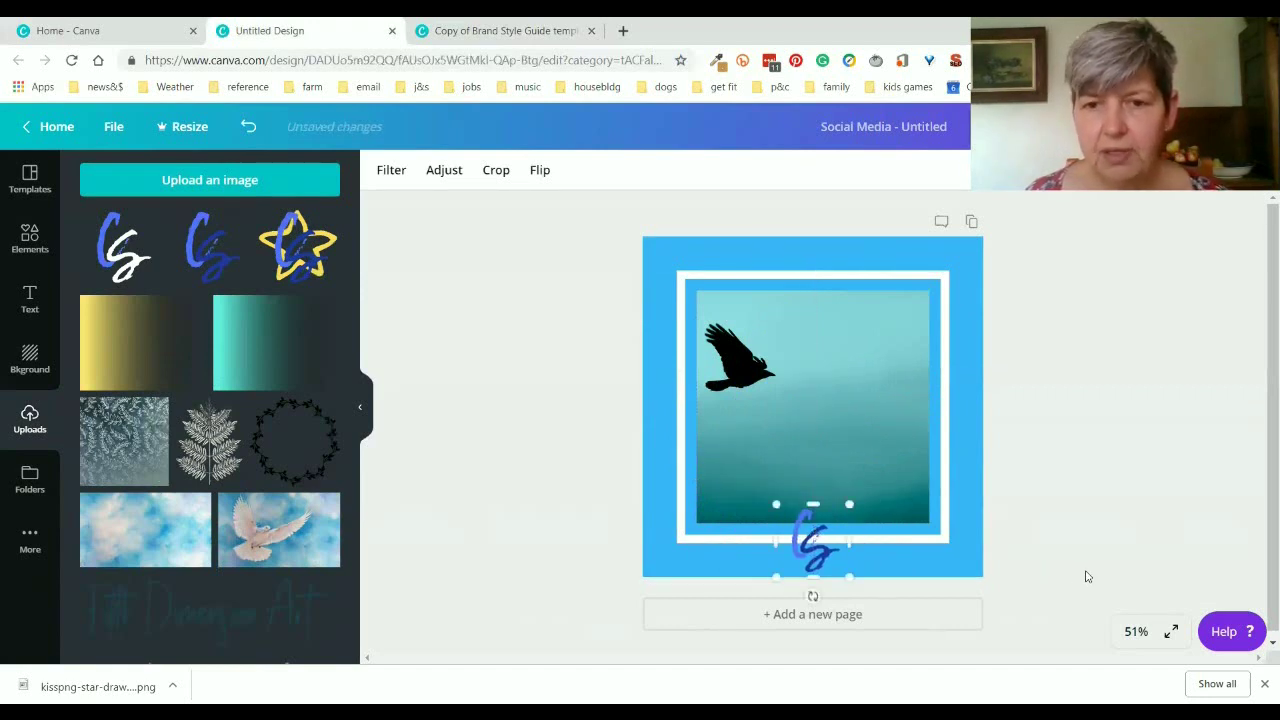
left_click(1086, 574)
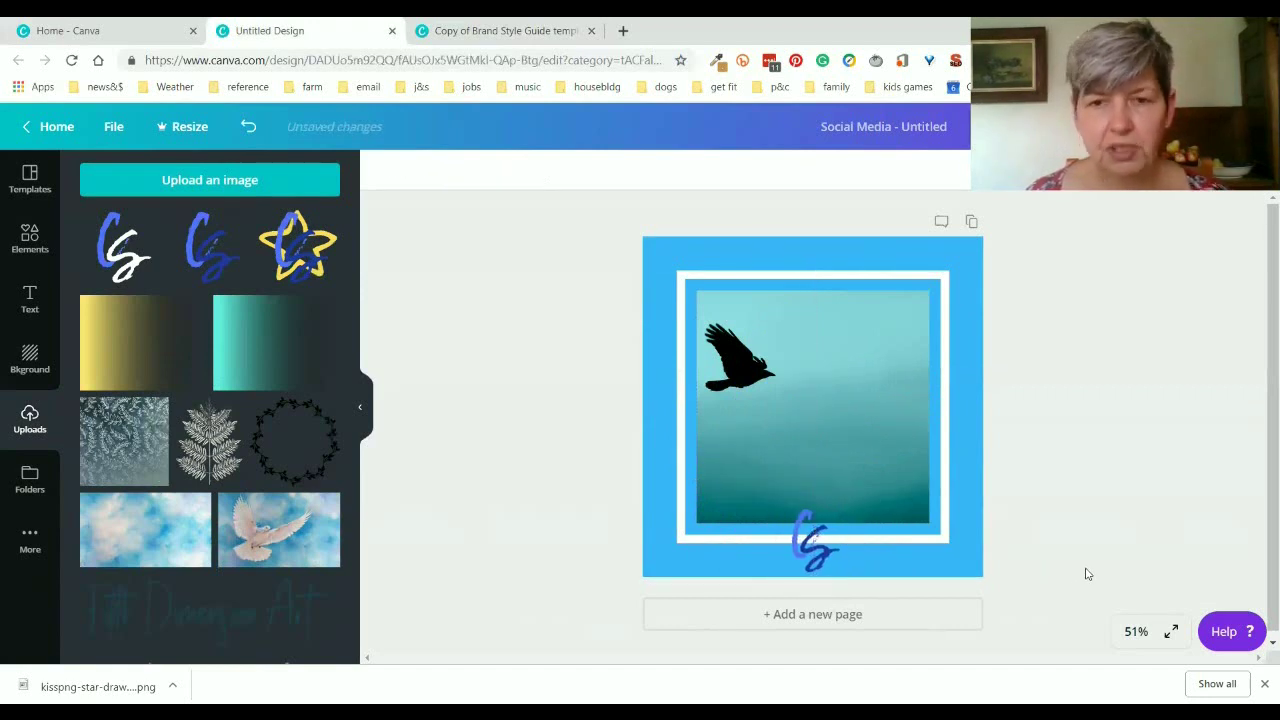
Step: Add a text box over the photo reading "Learn from the mistakes of others. You can't live long enough to make them all yourself."
left_click(812, 410)
left_click(525, 463)
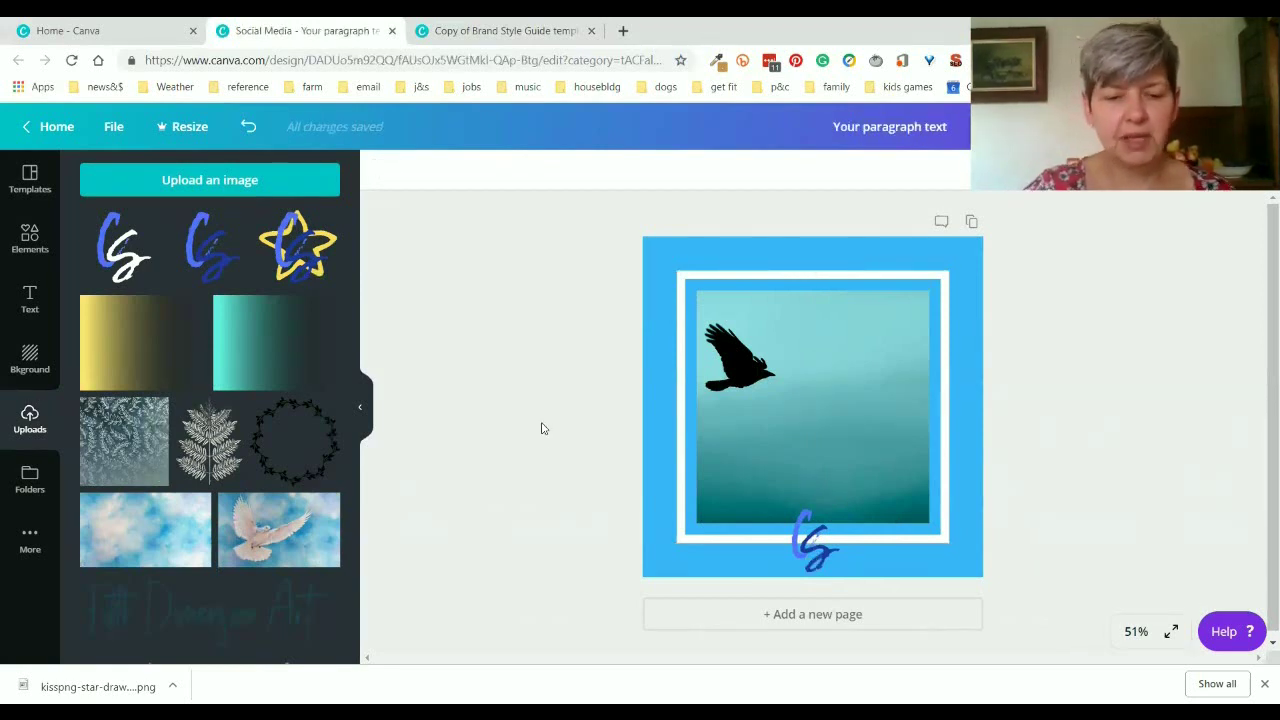
key("t")
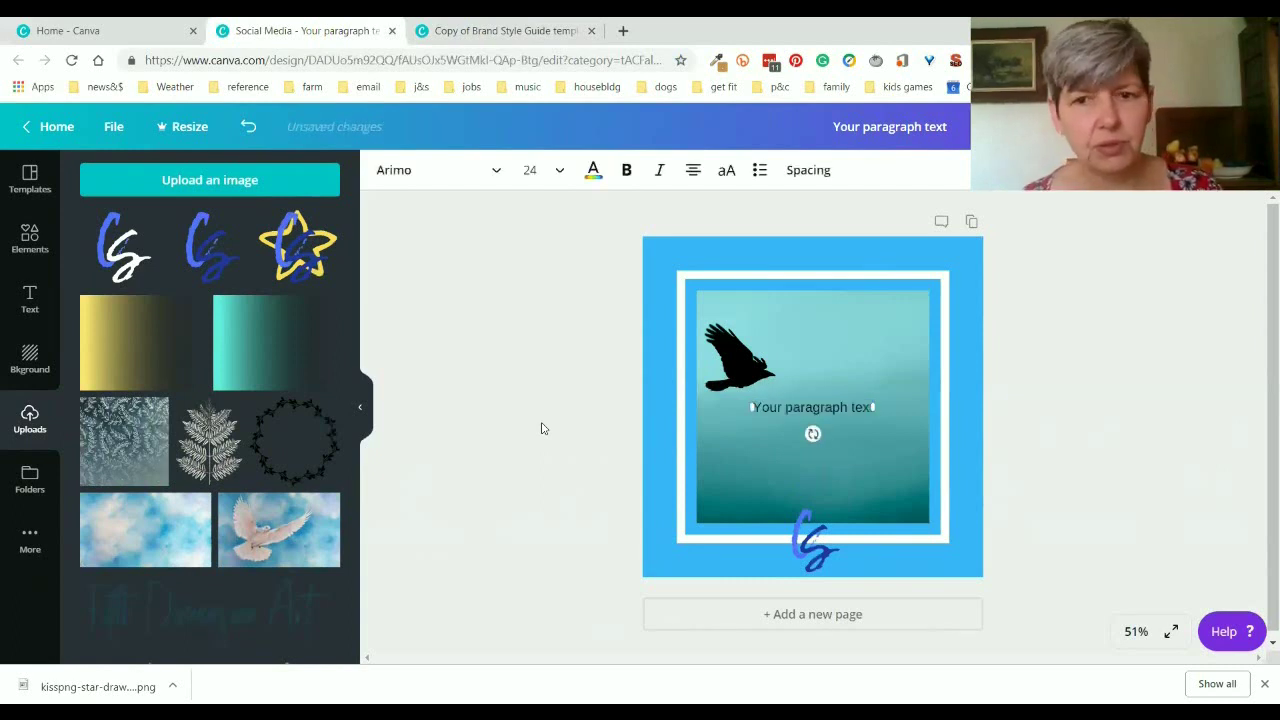
type("Learn from the mistakes of others. You can't live long enough to make them all yourself.")
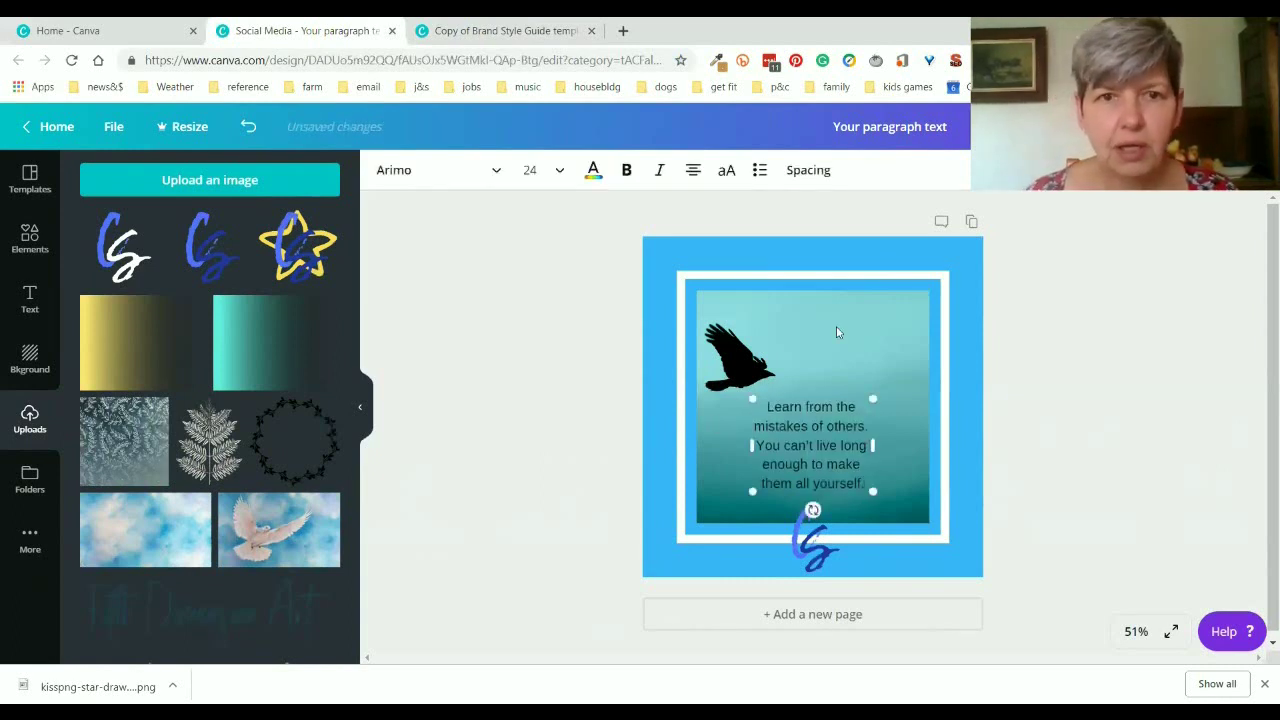
Step: Check the brand fonts in the style guide design and set the quote's font to Josefin Sans
left_click(460, 170)
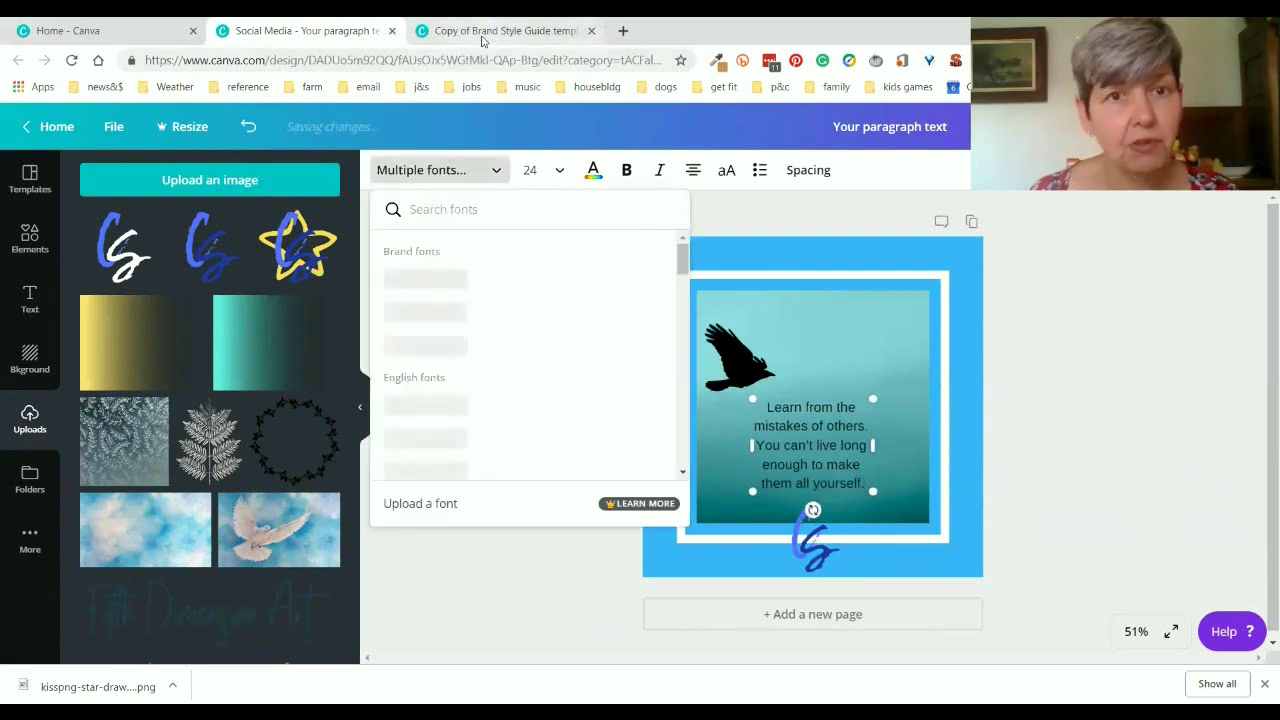
left_click(484, 33)
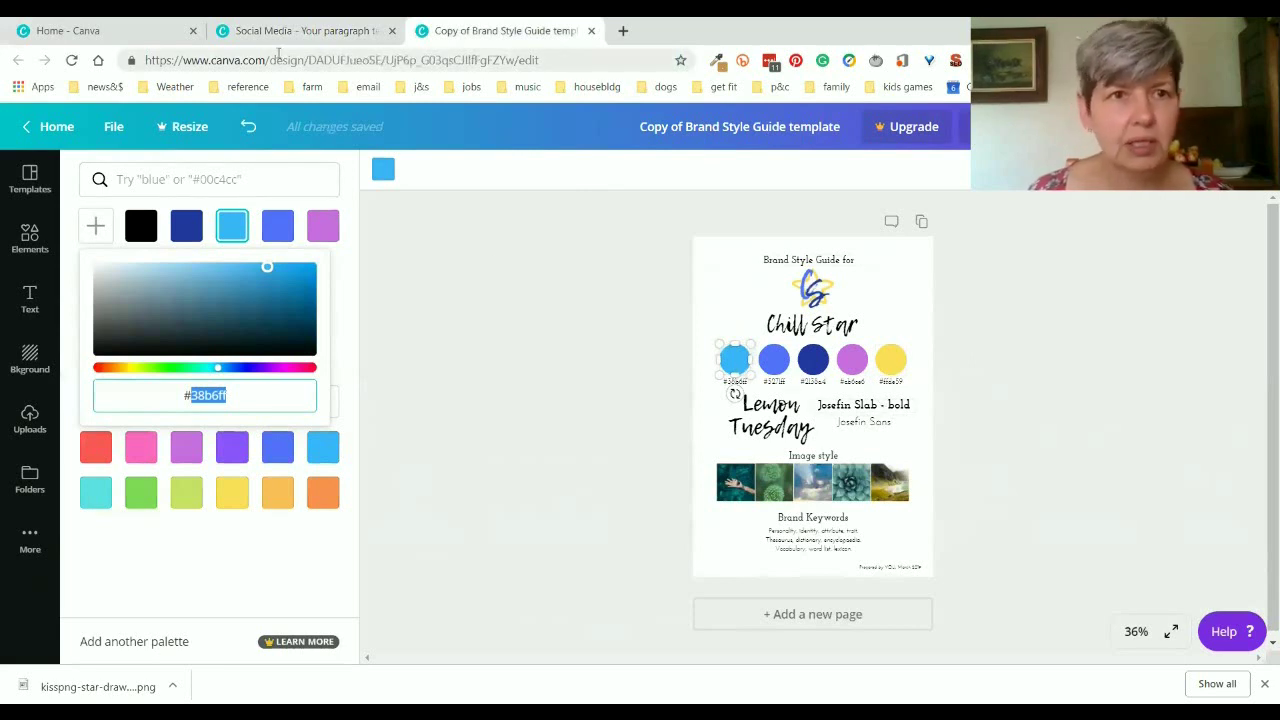
left_click(285, 32)
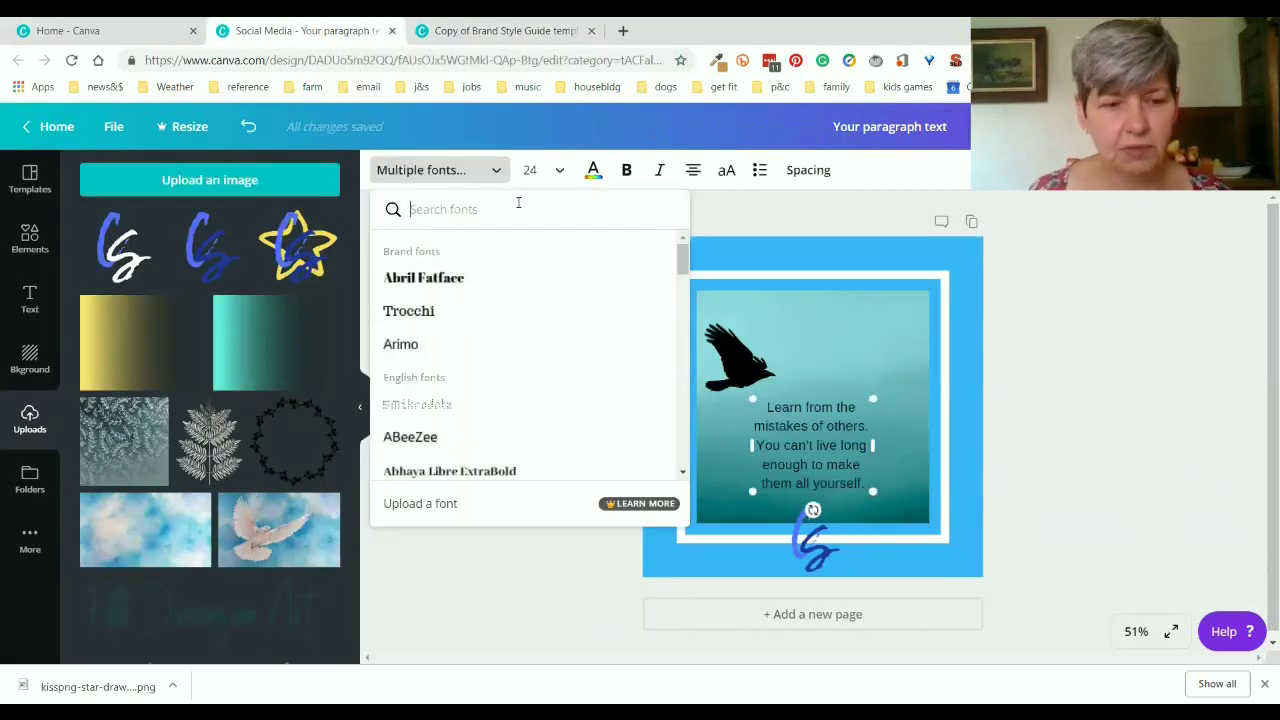
type("josefin")
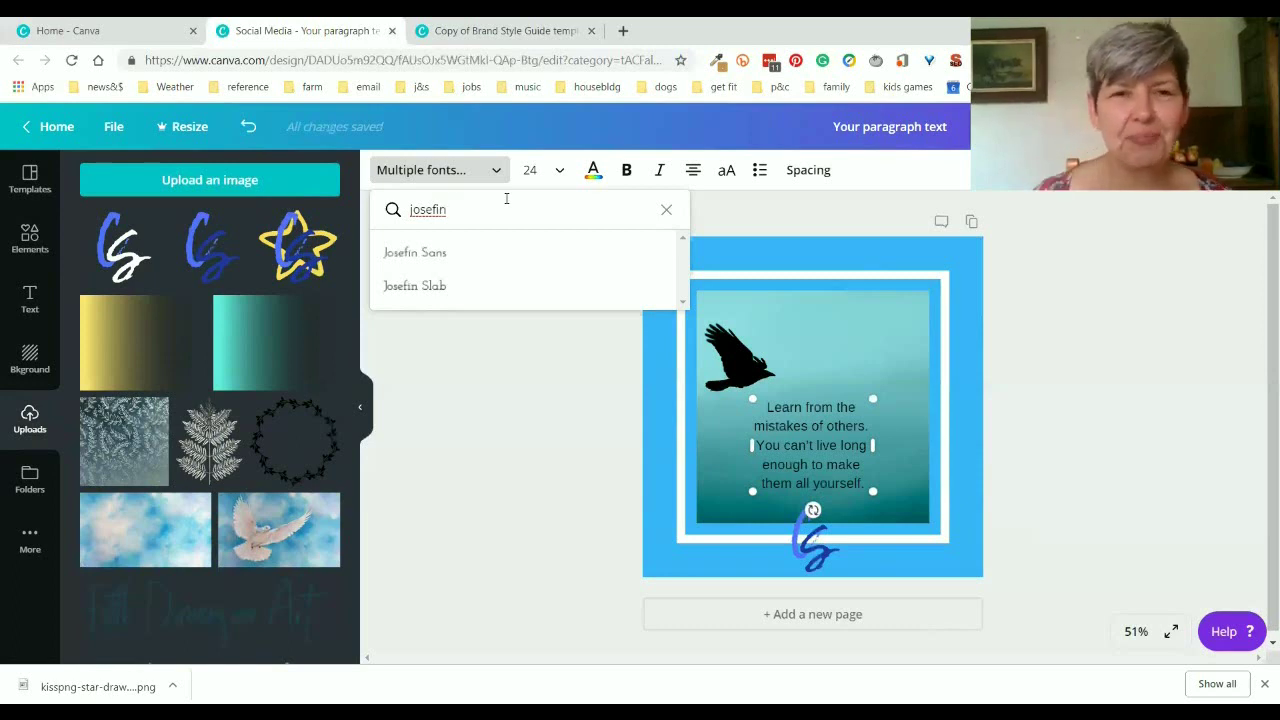
left_click(469, 258)
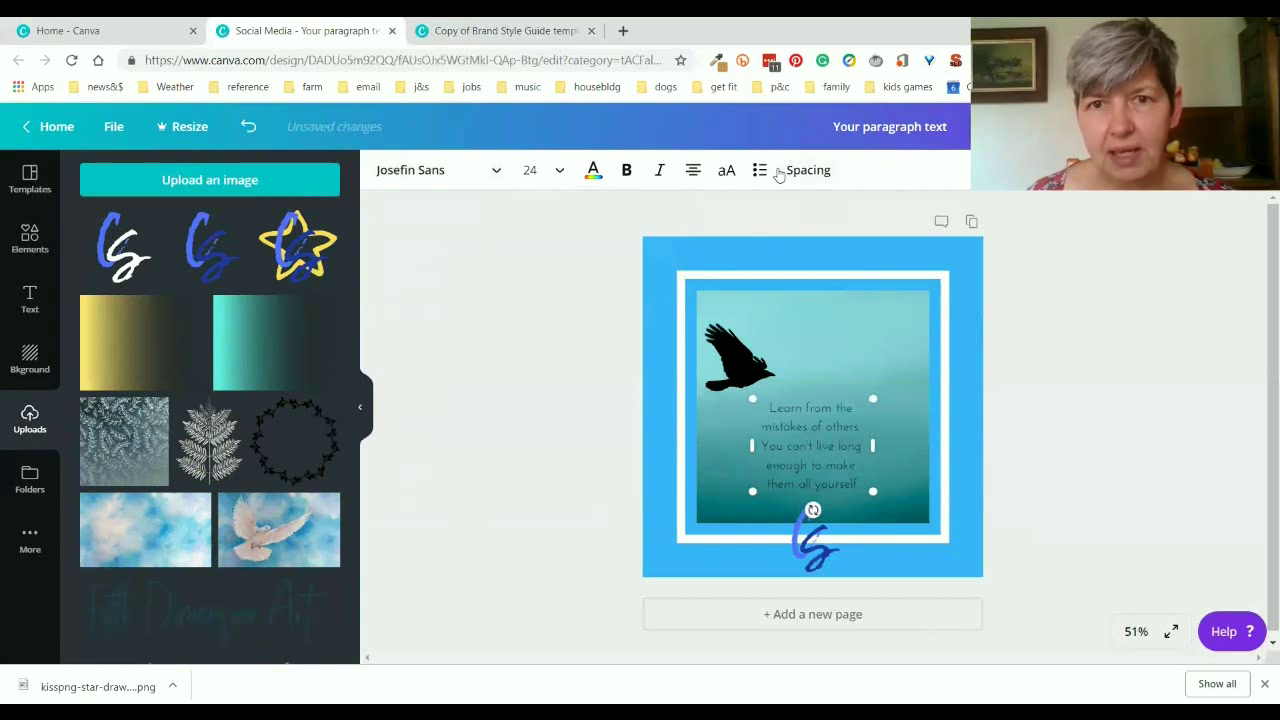
Step: Enlarge the quote to size 34, align it right and move it slightly up and inward beside the bird
left_click_drag(873, 398, 929, 365)
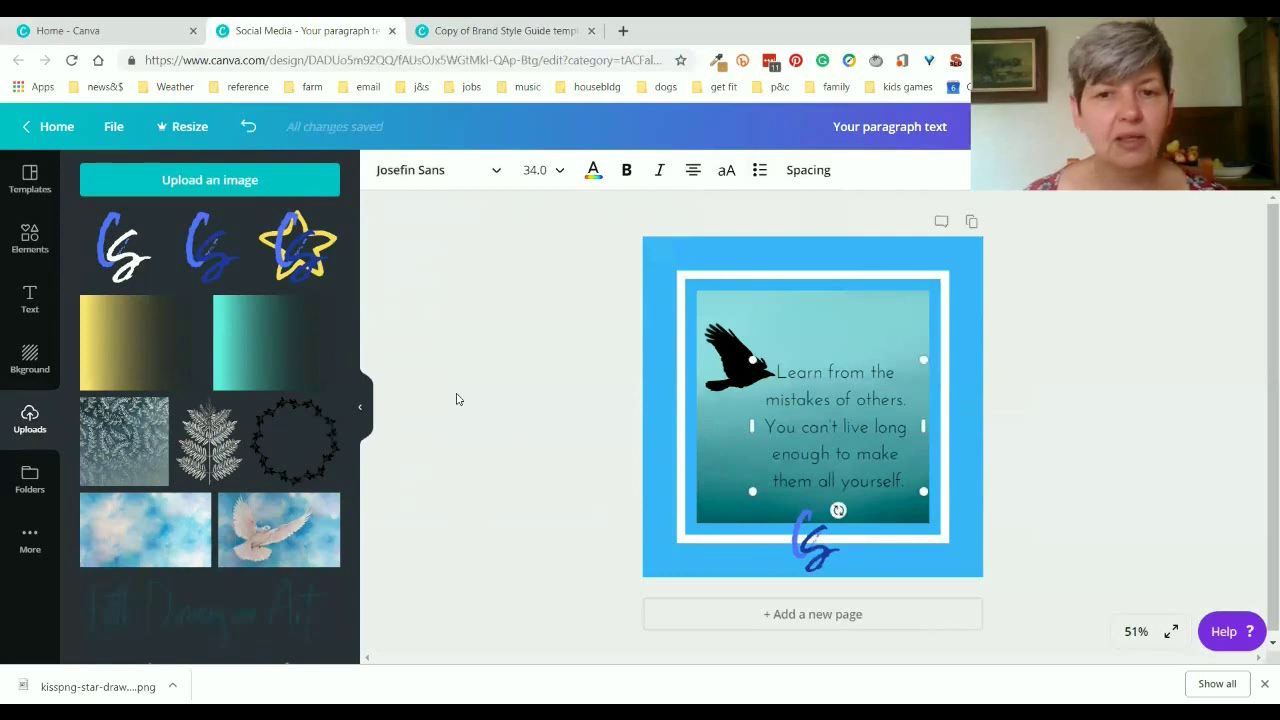
left_click(692, 172)
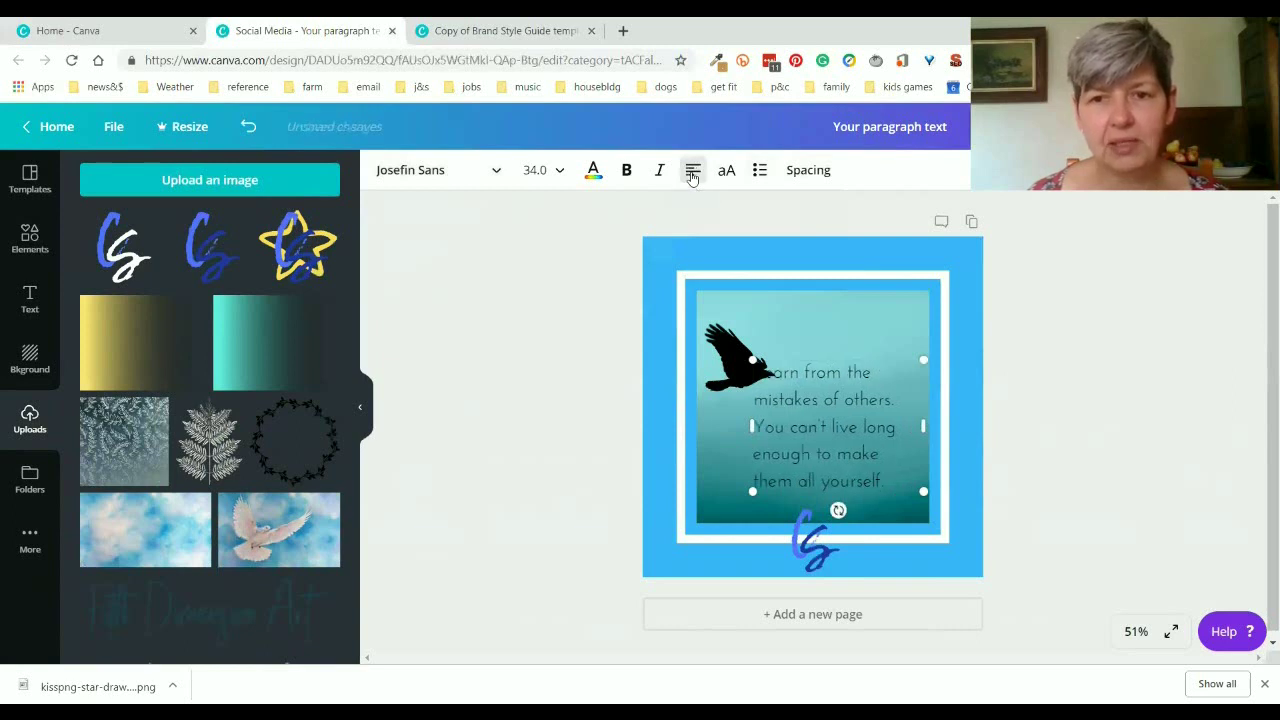
left_click(692, 172)
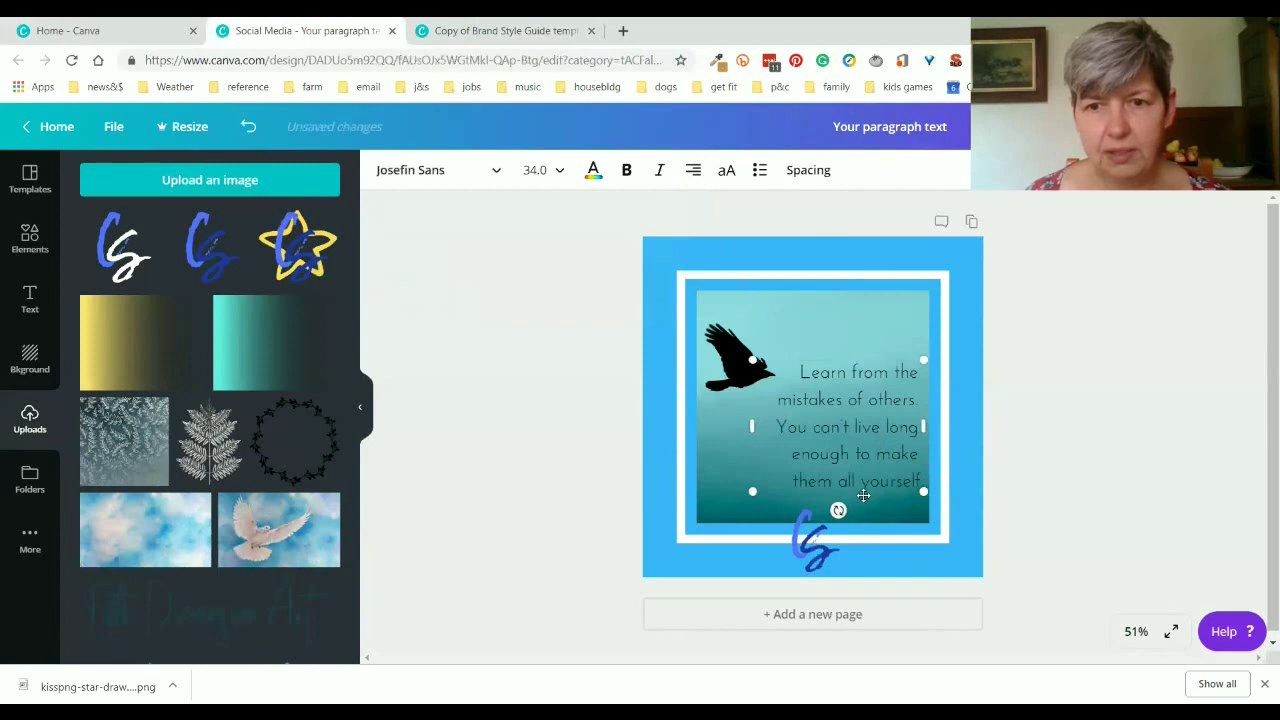
left_click_drag(860, 493, 858, 483)
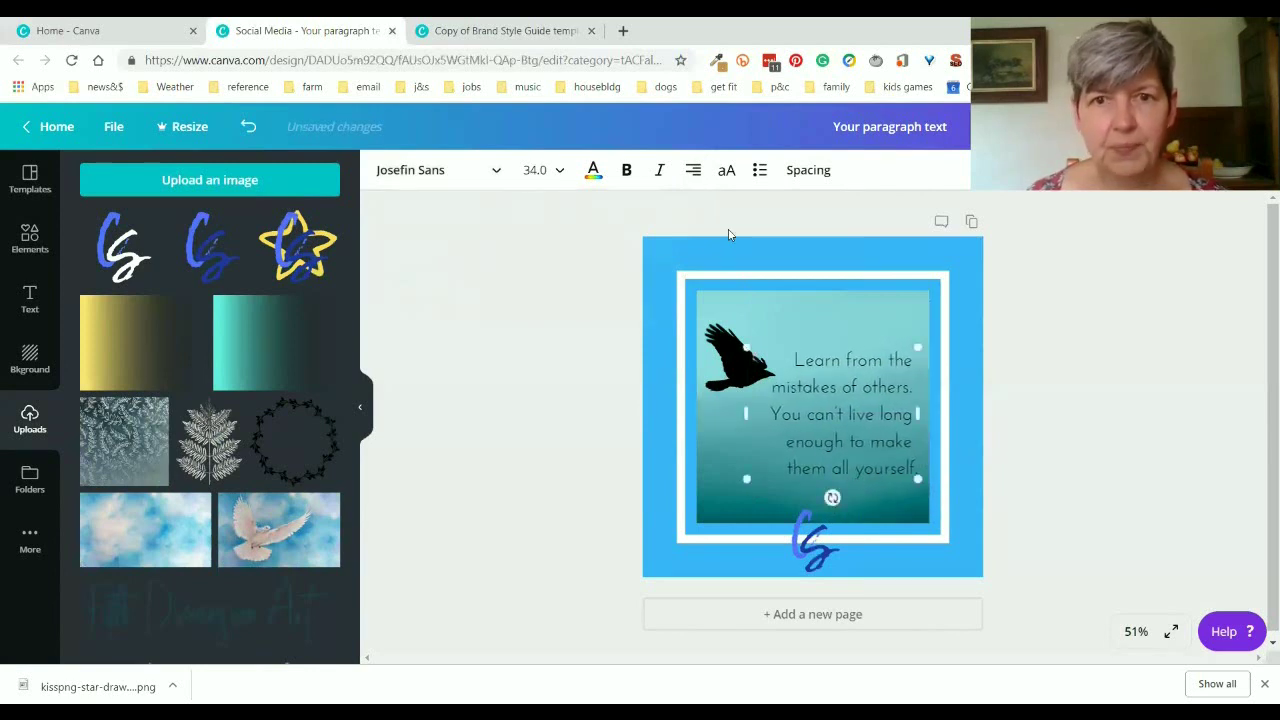
Step: Try the quote in all capitals, revert it to sentence case and recolour the text white
left_click(726, 171)
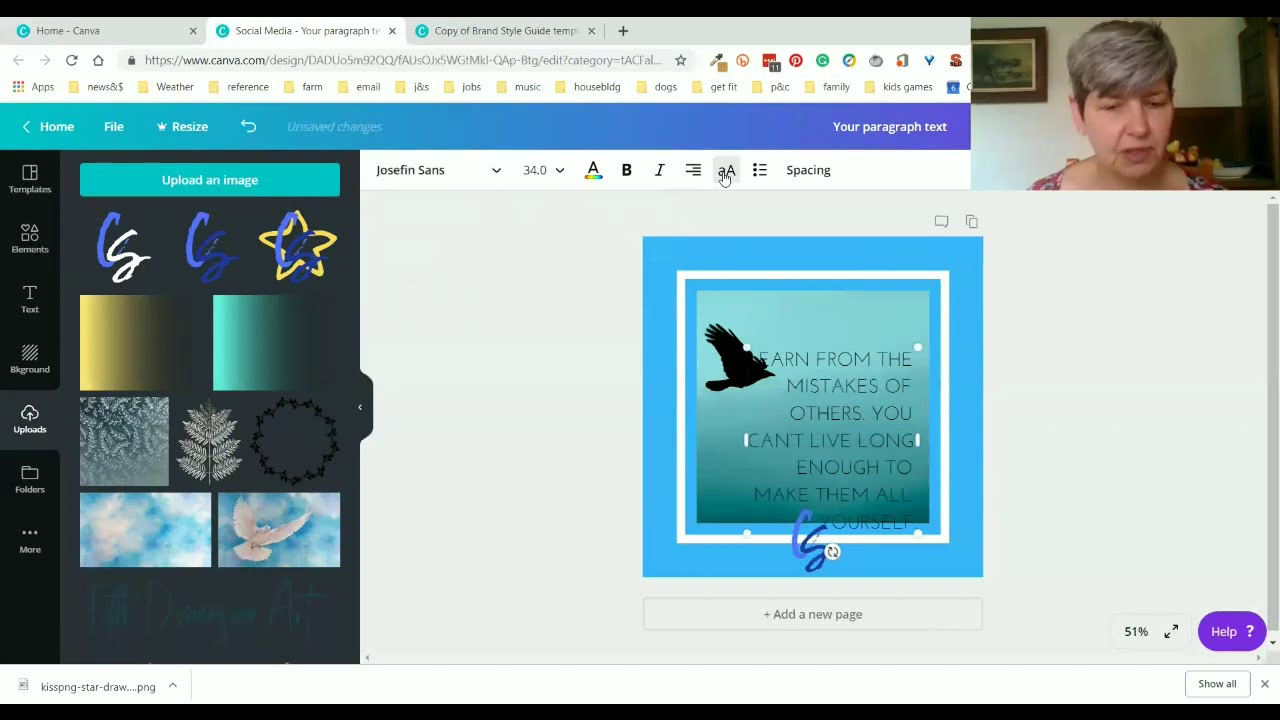
left_click(726, 172)
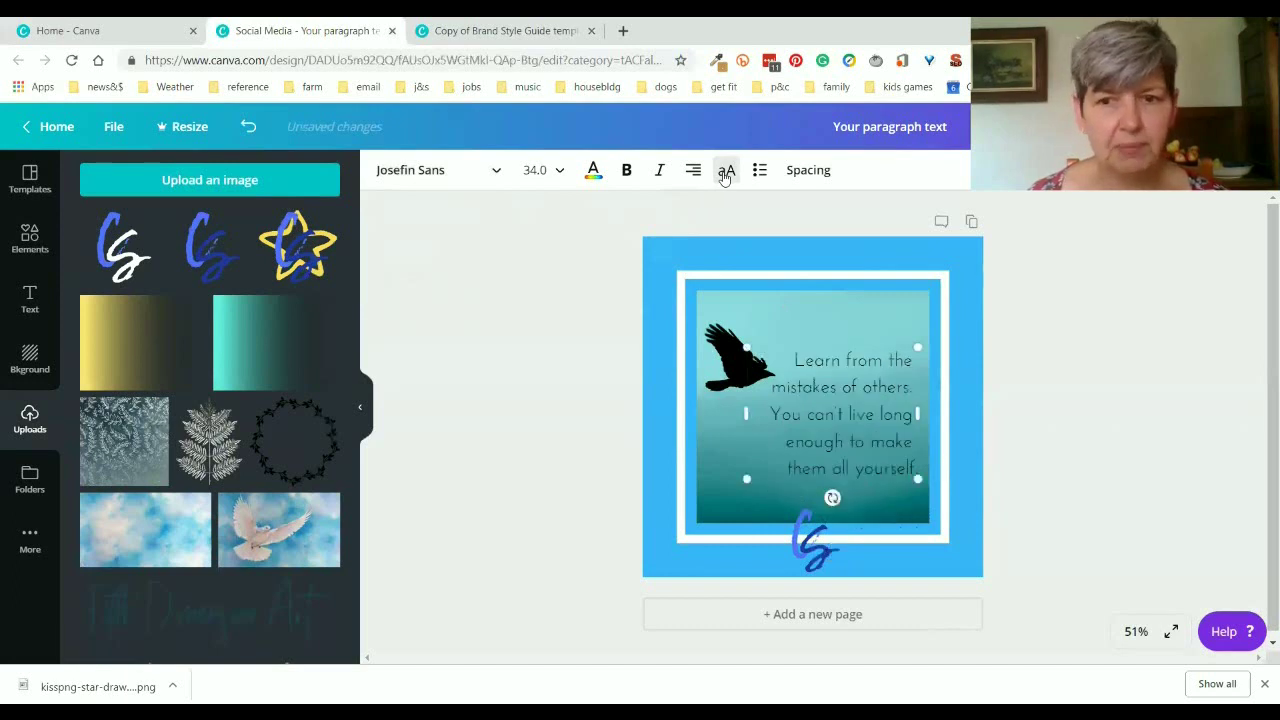
left_click(594, 176)
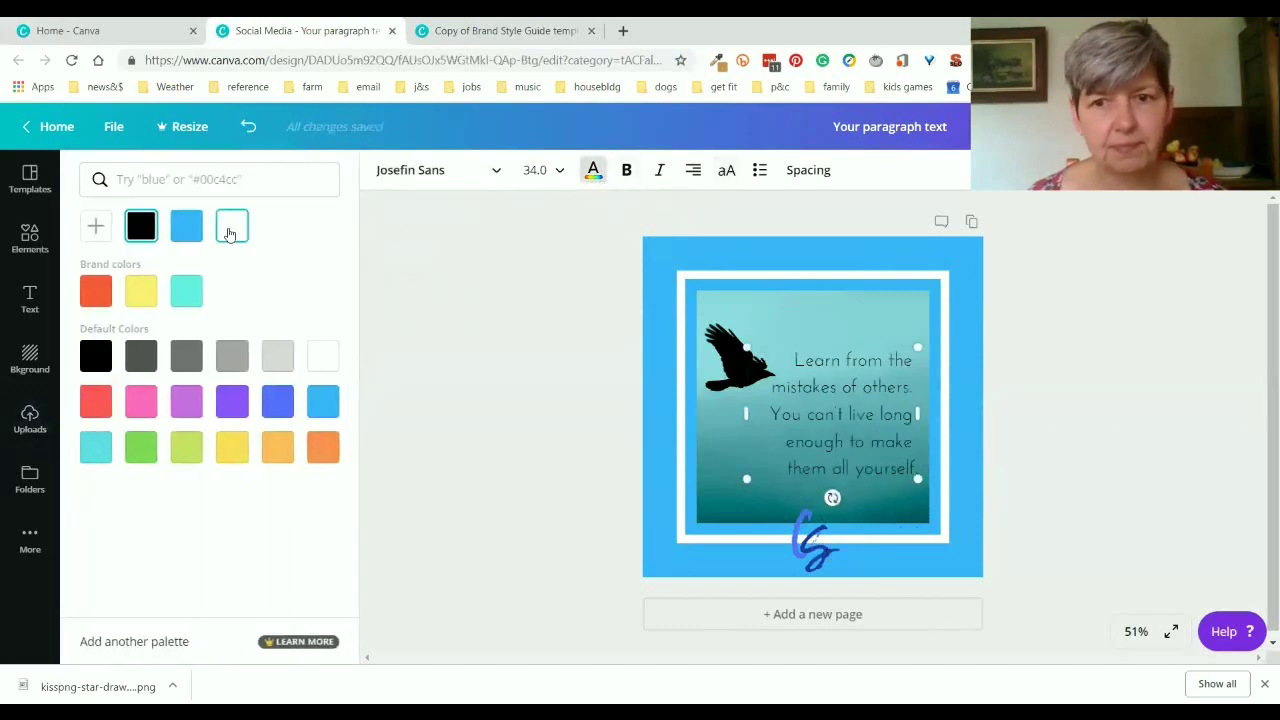
left_click(231, 228)
left_click(377, 352)
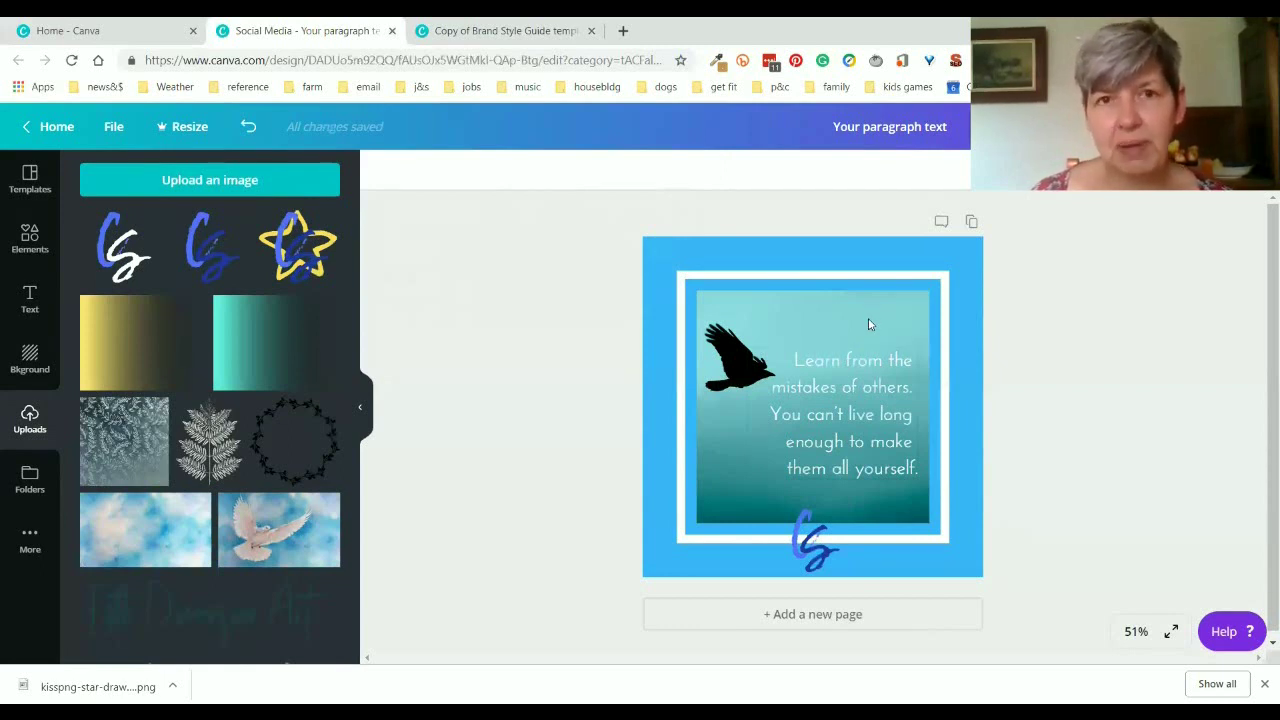
Step: Replace the spaces ending the quote's lines after "the", "others.", "long" and "make" with line breaks so the right edge aligns
left_click(912, 362)
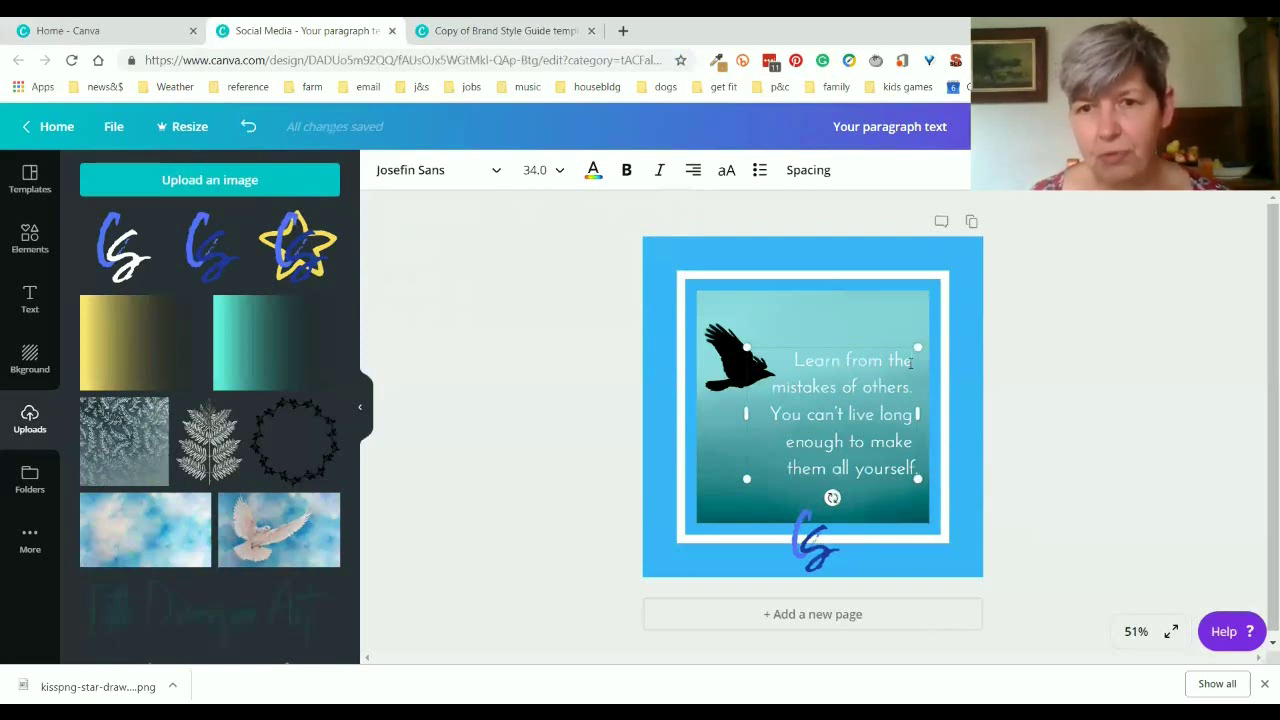
key("Return")
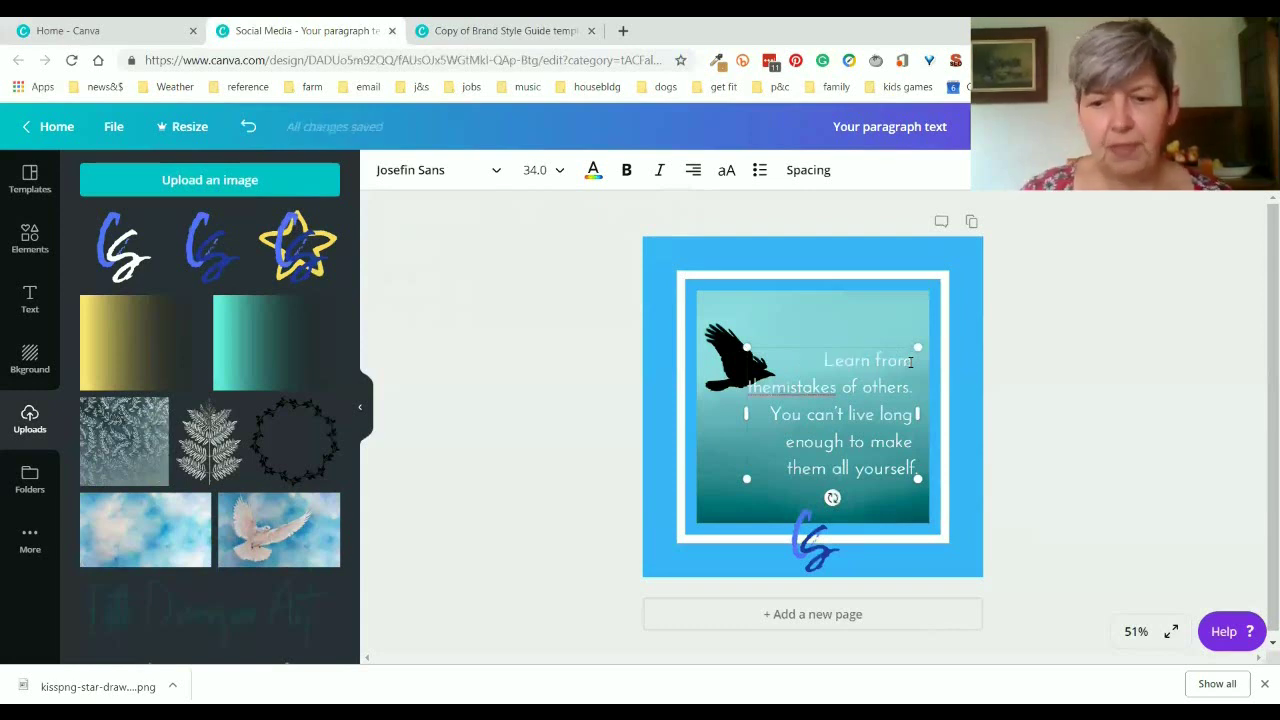
key("ctrl+z")
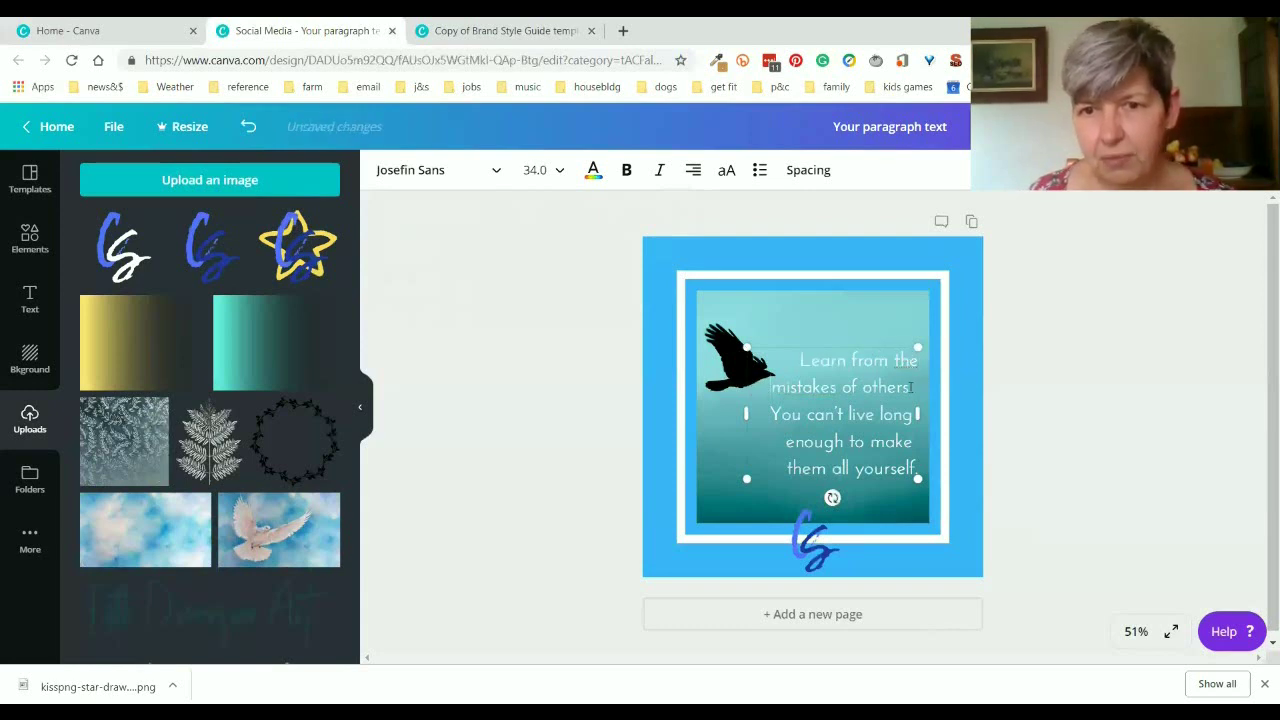
key("Delete")
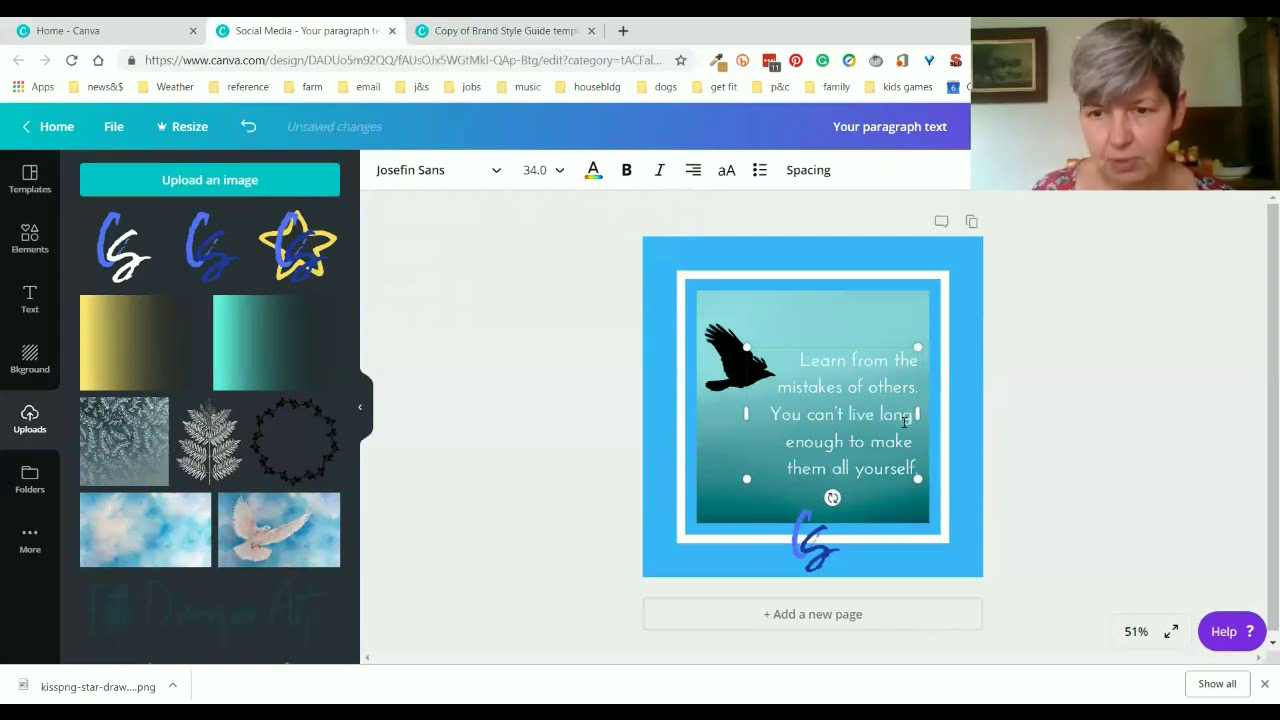
left_click(904, 421)
key("Delete")
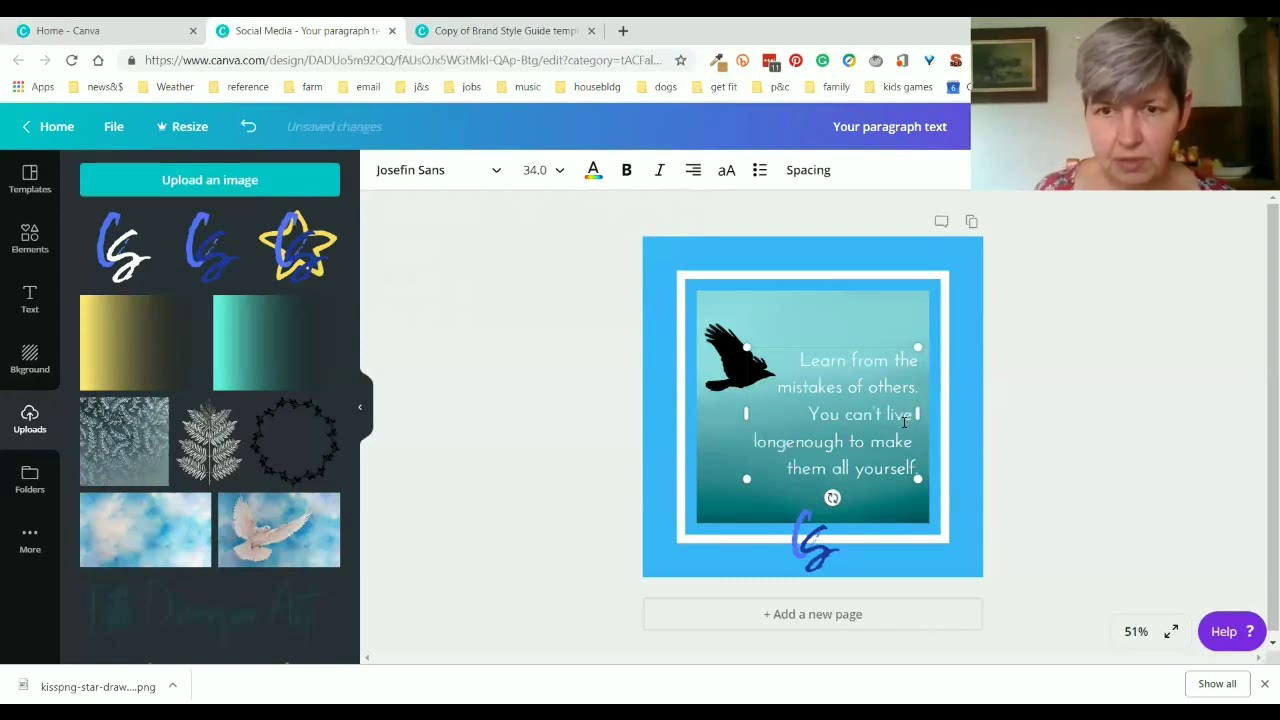
key("Return")
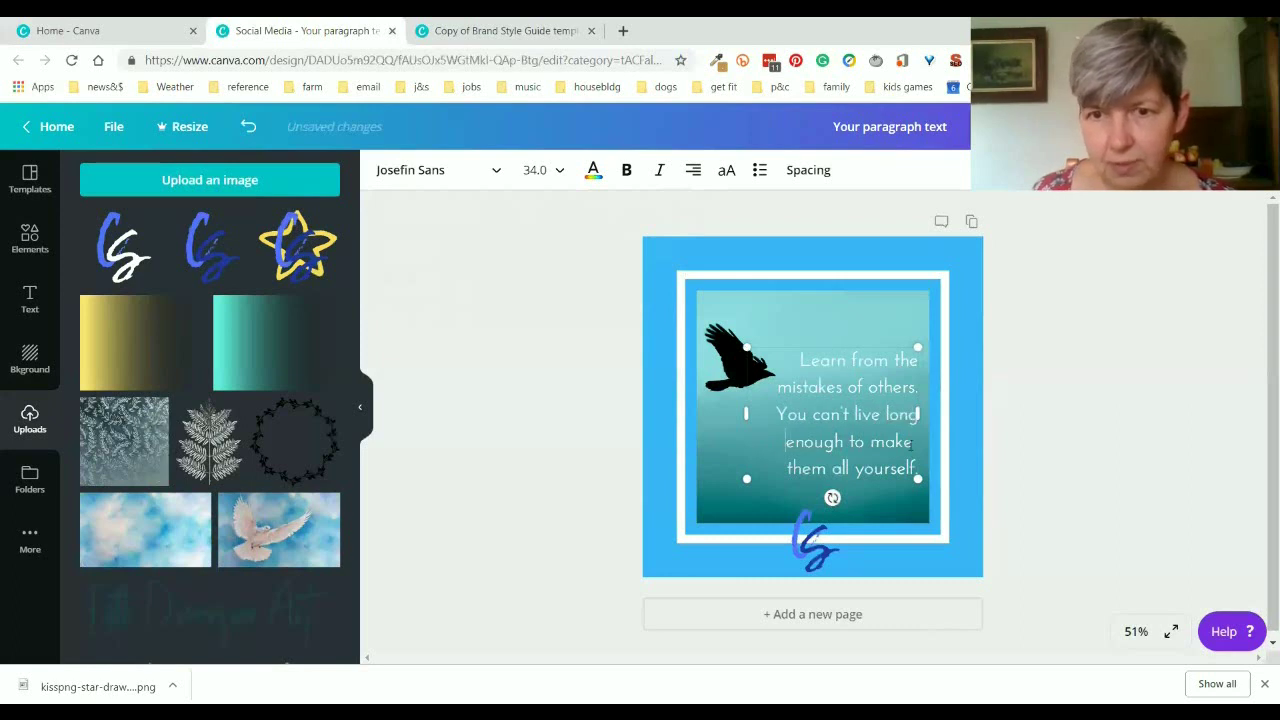
key("Delete")
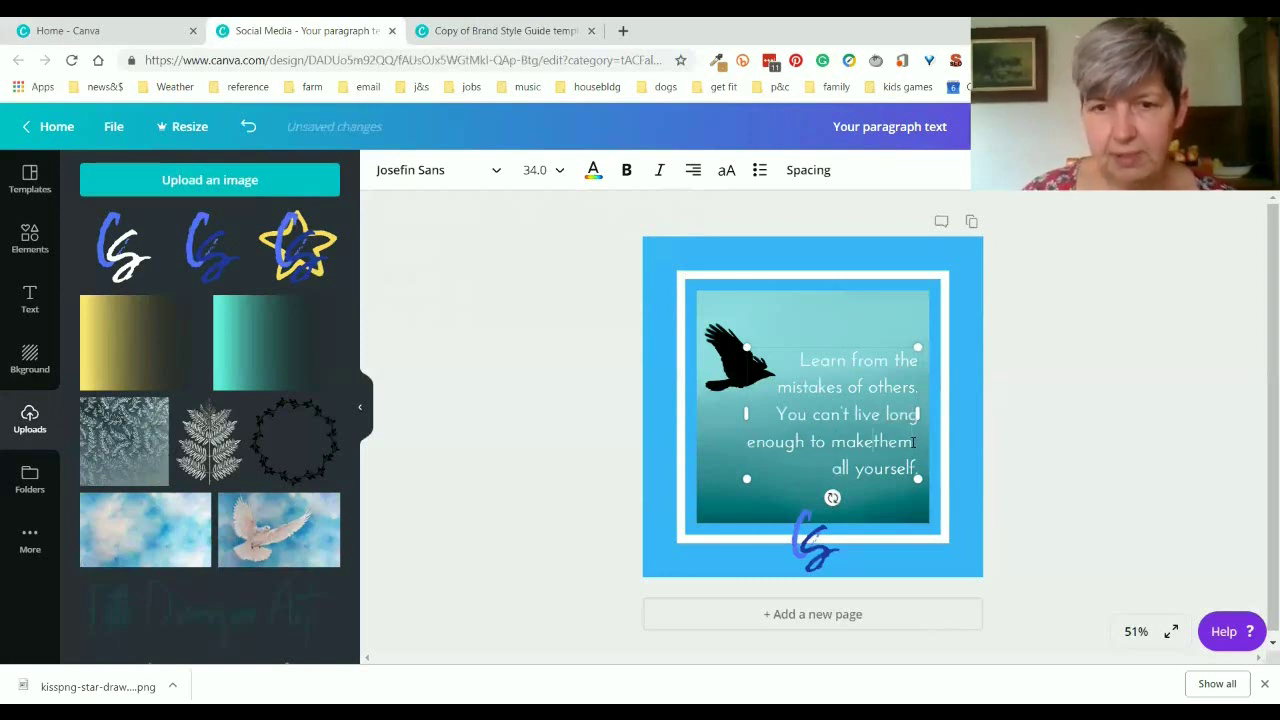
key("Return")
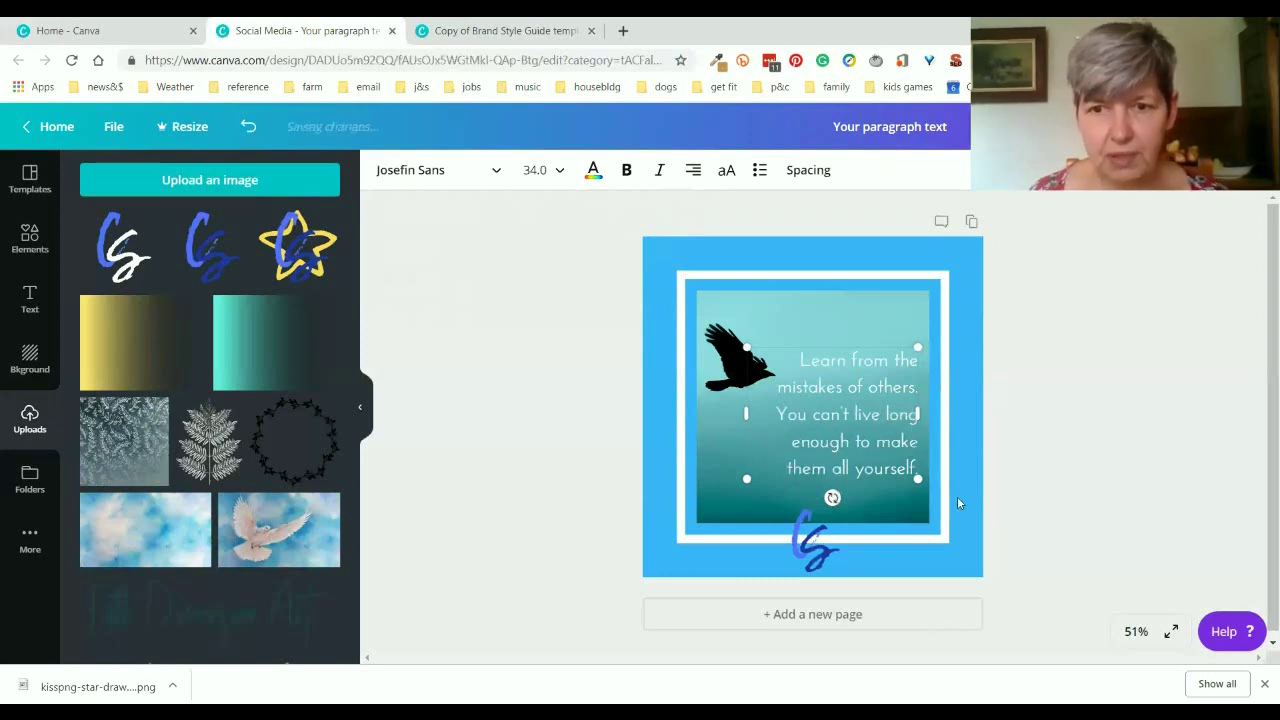
left_click(1049, 548)
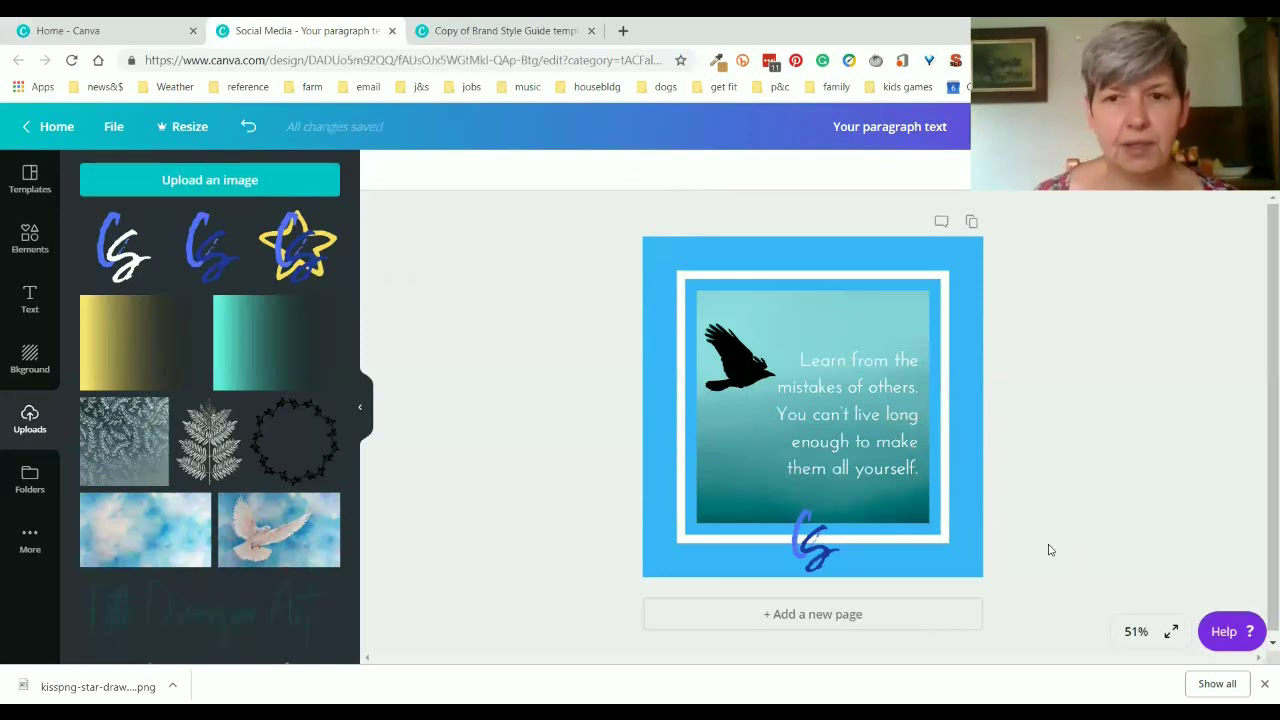
Step: Duplicate the finished quote page to create a second page with the same layout
scroll(986, 560, "down", 1)
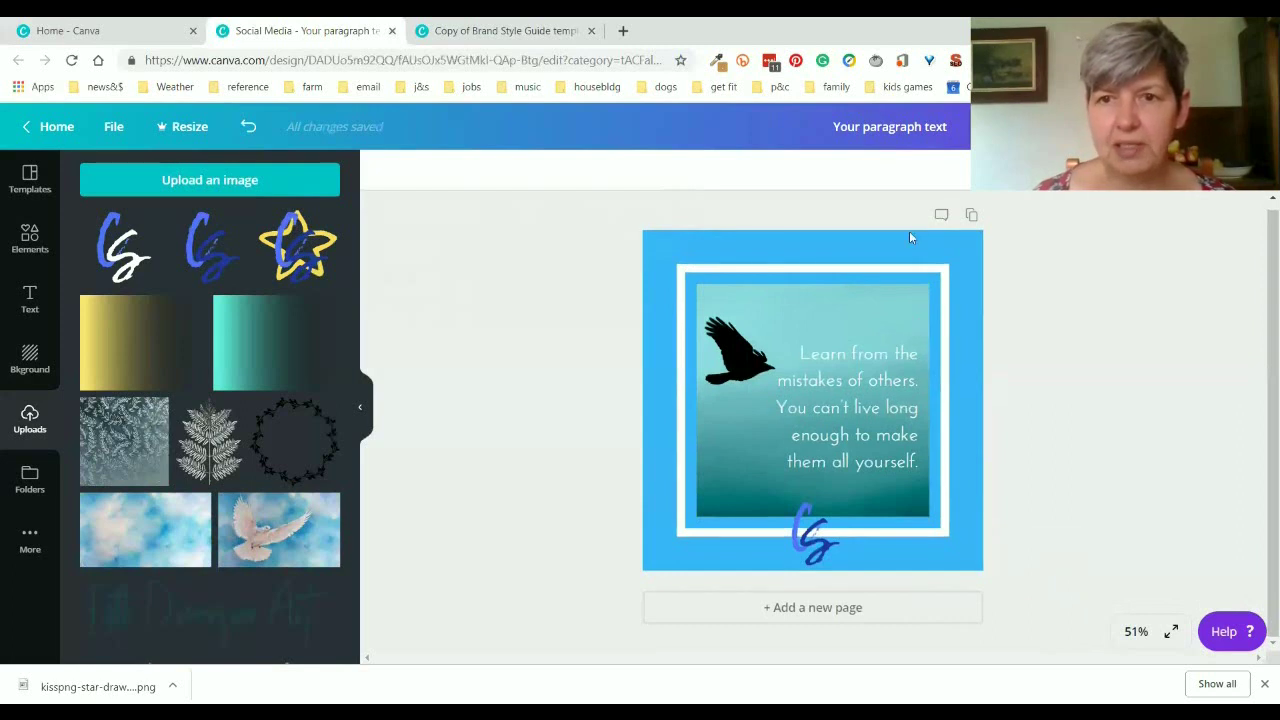
left_click(972, 216)
scroll(870, 544, "up", 4)
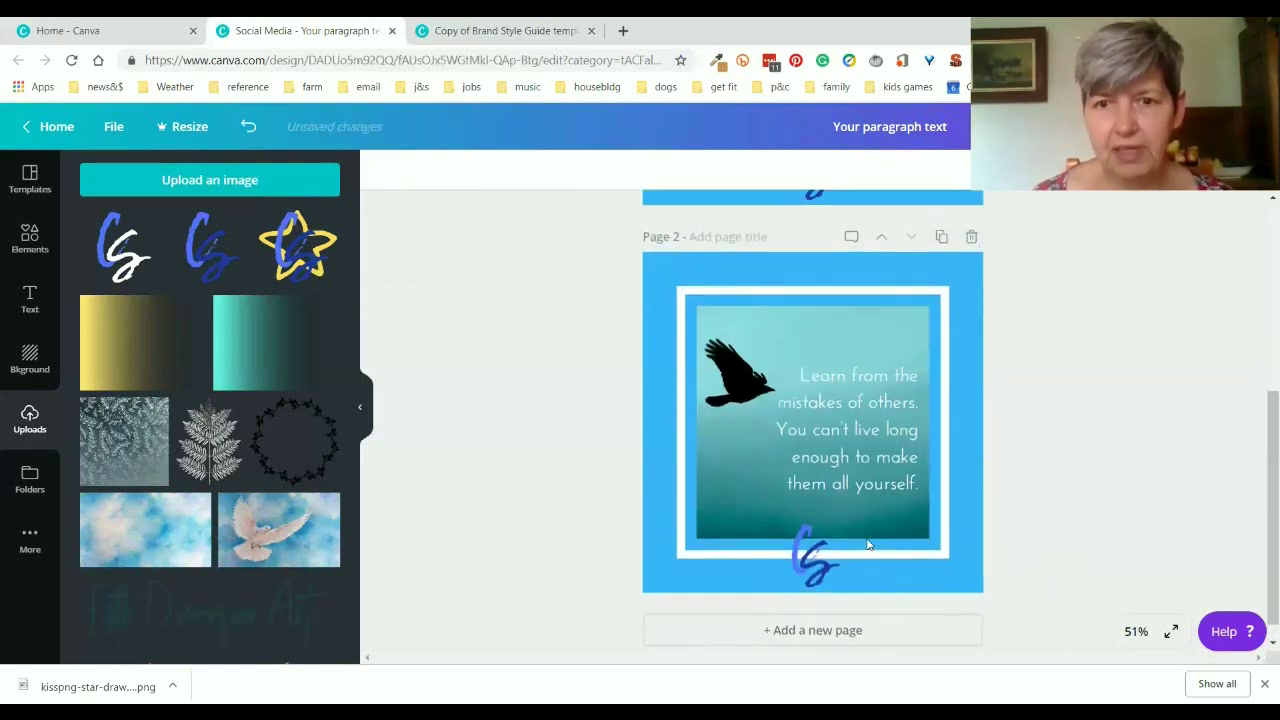
Step: Clear all of the quote text from the text box on page 2
scroll(870, 544, "down", 4)
left_click(845, 438)
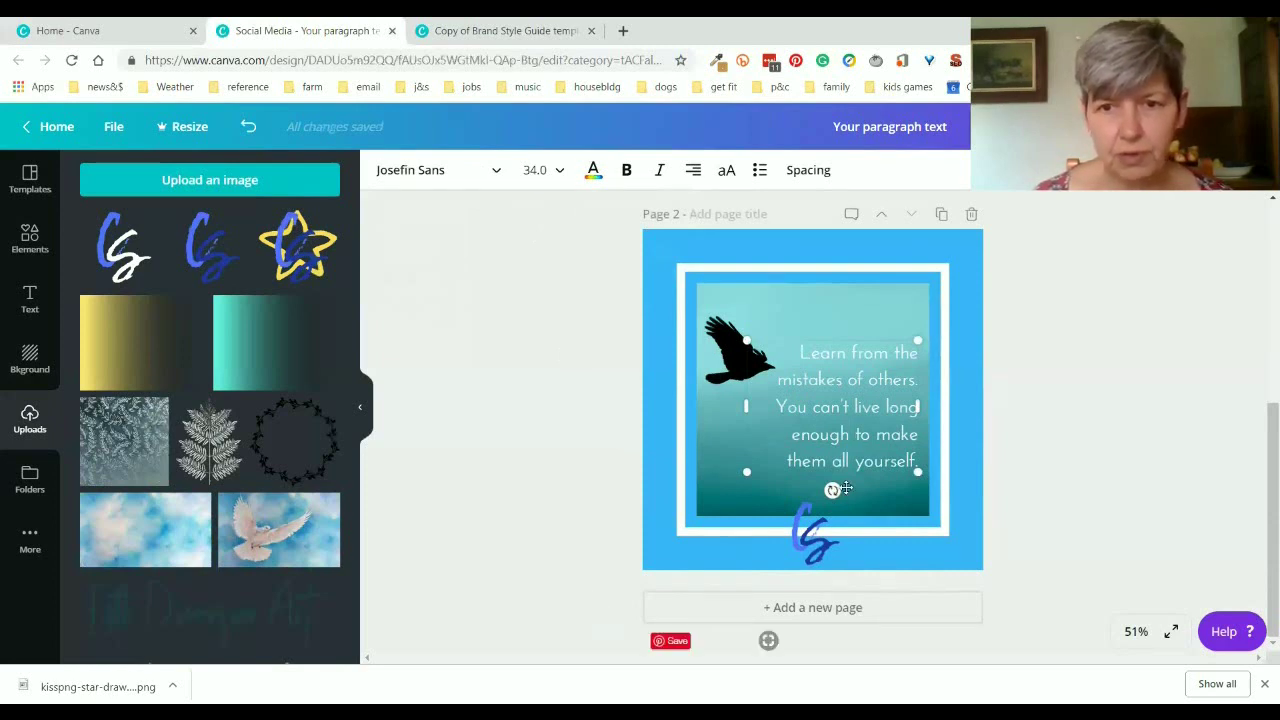
left_click(824, 371)
left_click_drag(908, 458, 917, 470)
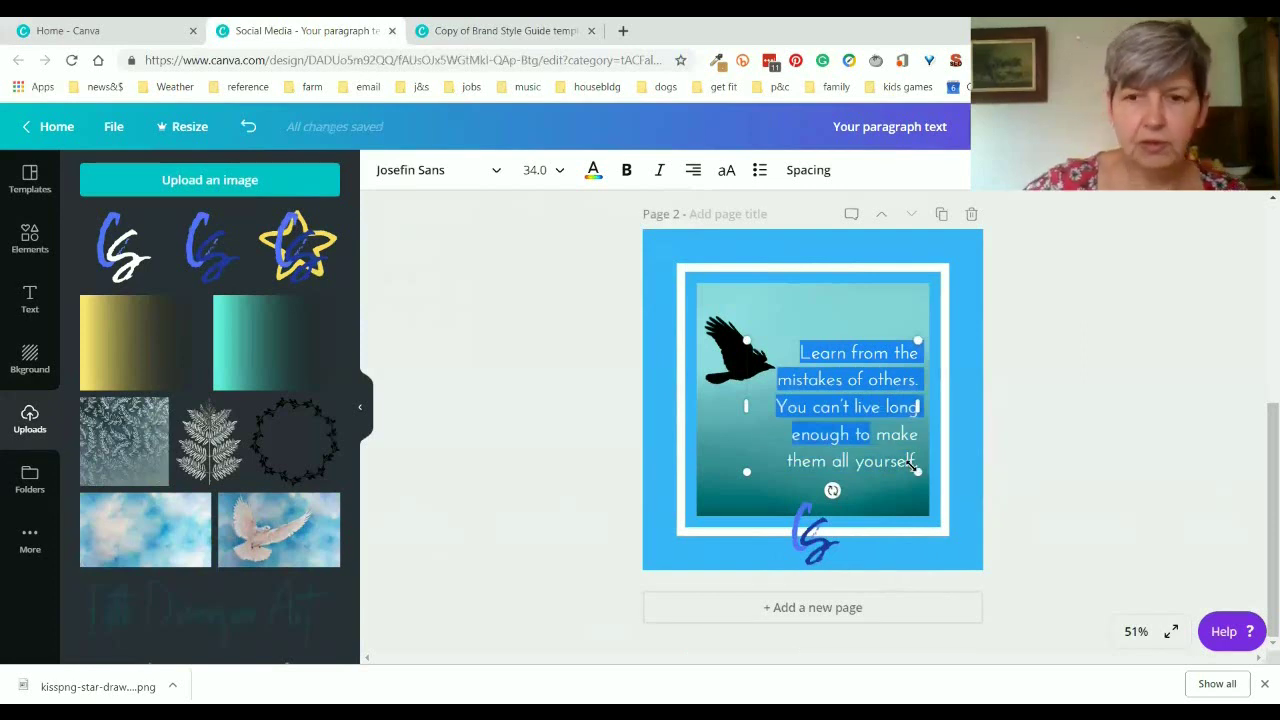
key("BackSpace")
key("Delete")
key("Delete")
key("Delete")
key("Delete")
key("Delete")
key("Delete")
key("Delete")
key("Delete")
key("Delete")
key("Delete")
key("Delete")
key("Delete")
key("Delete")
key("Delete")
key("Delete")
key("Delete")
key("Delete")
key("Delete")
key("Delete")
key("Delete")
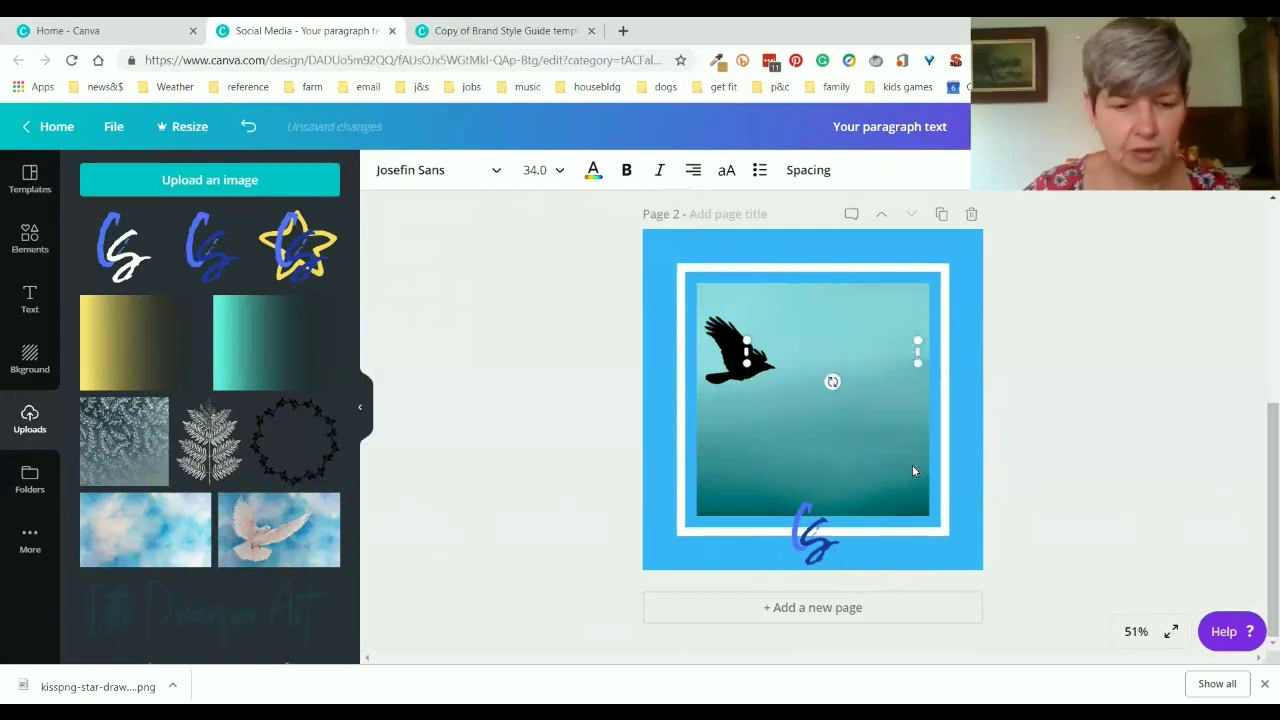
Step: Write the quote "Coolness is next to godliness" in the page 2 text box, with a line break after "Coolness"
type("Coolness")
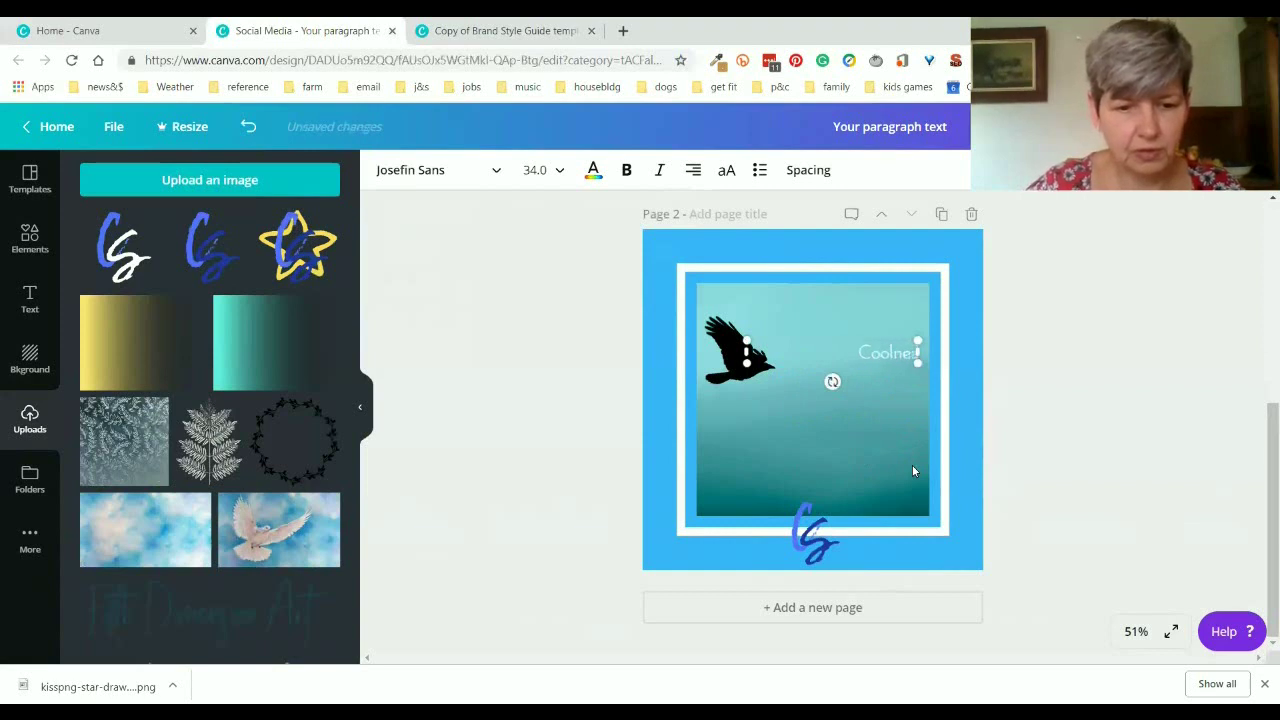
type(" is next to")
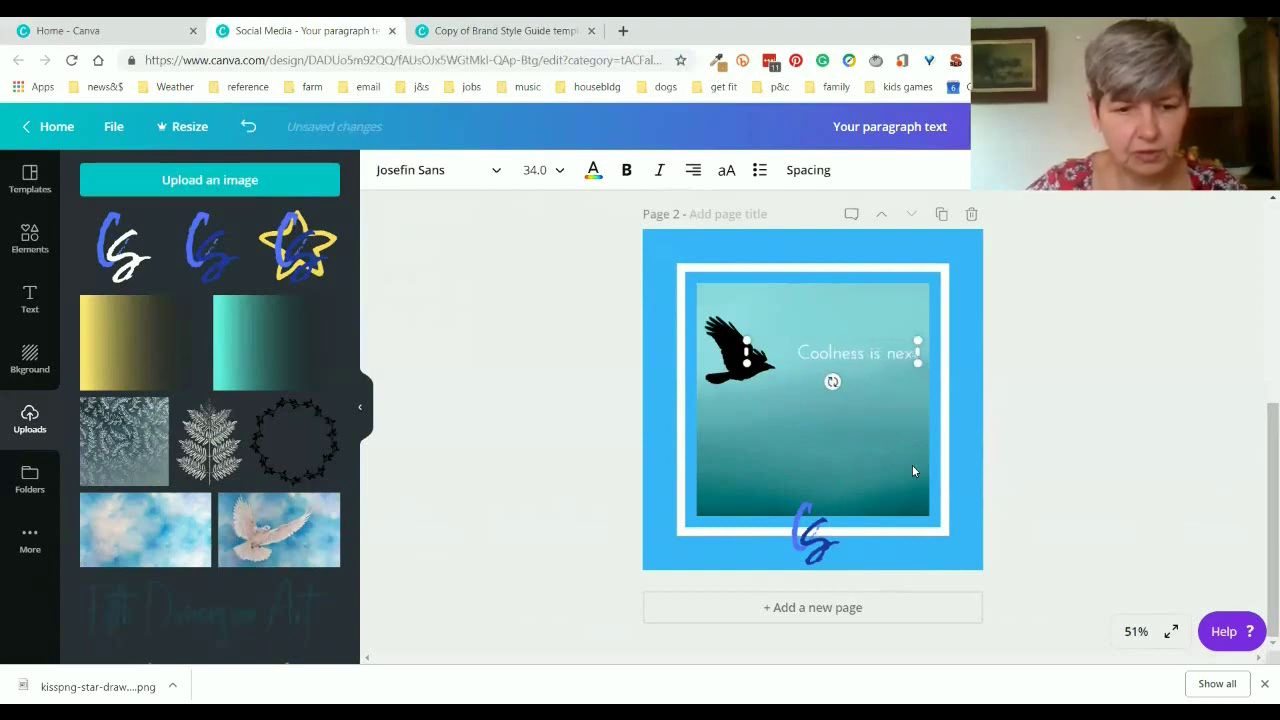
type(" g")
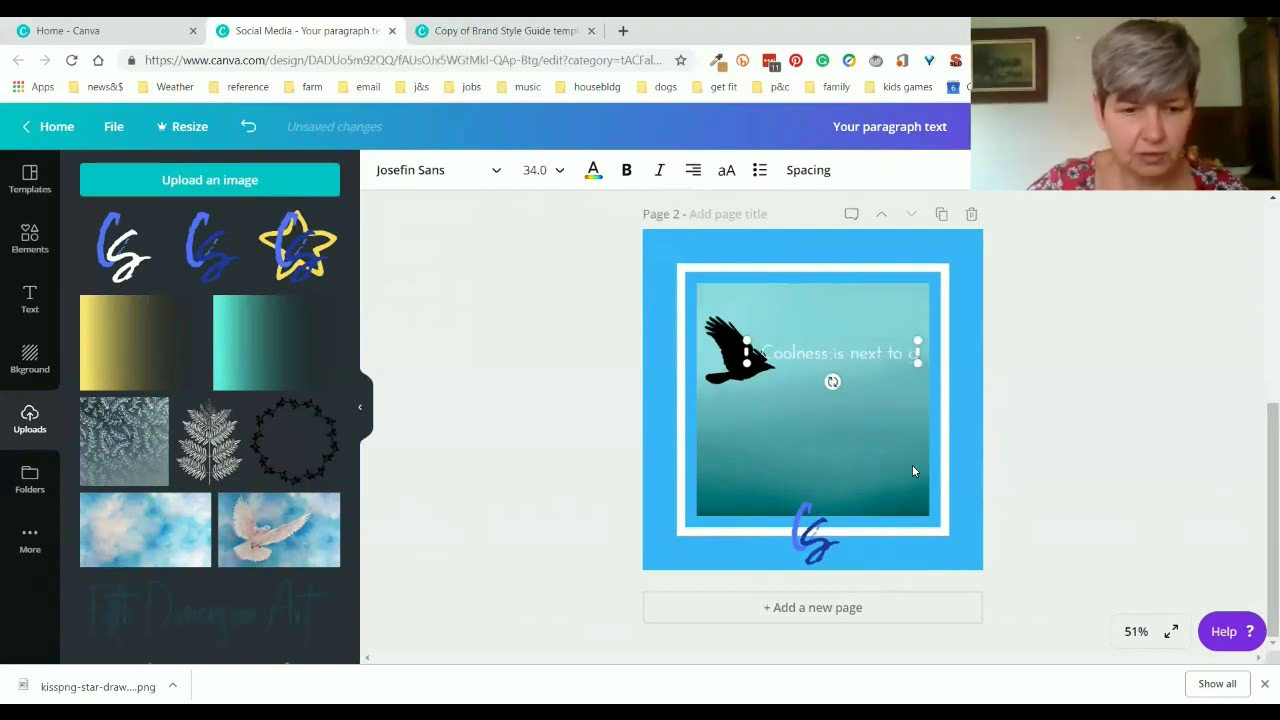
type("odliness")
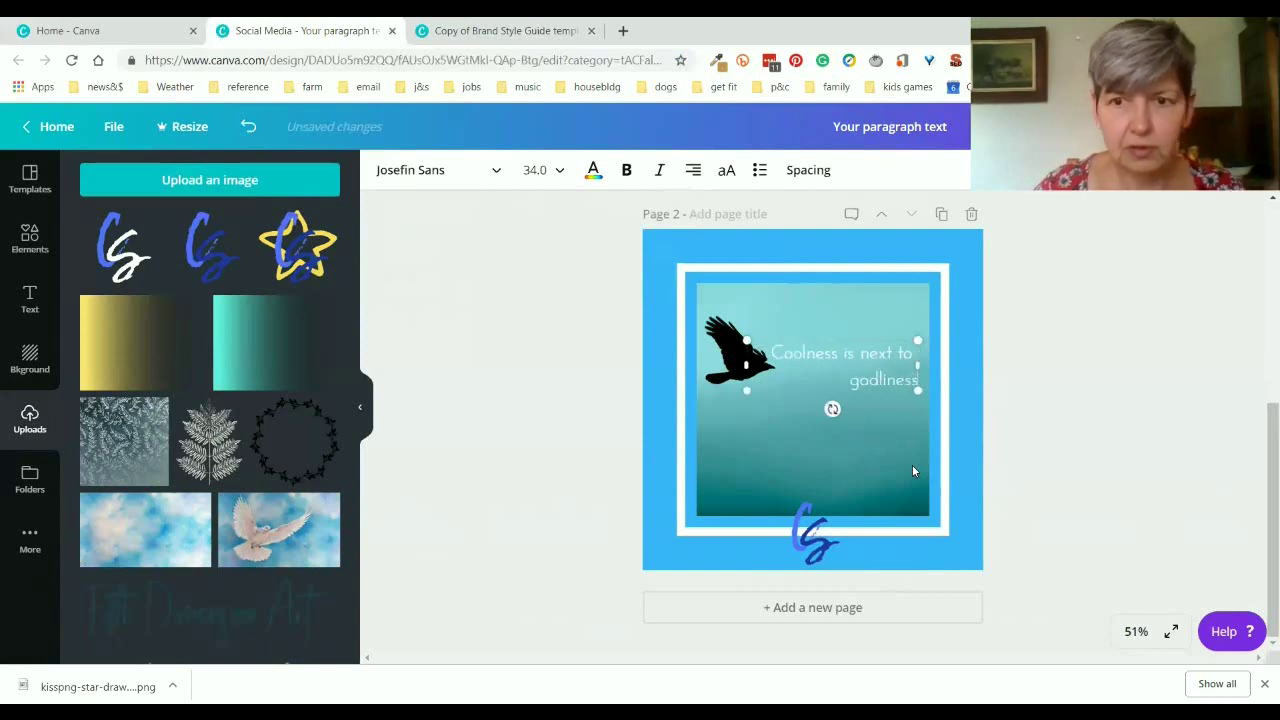
left_click(845, 355)
key("Return")
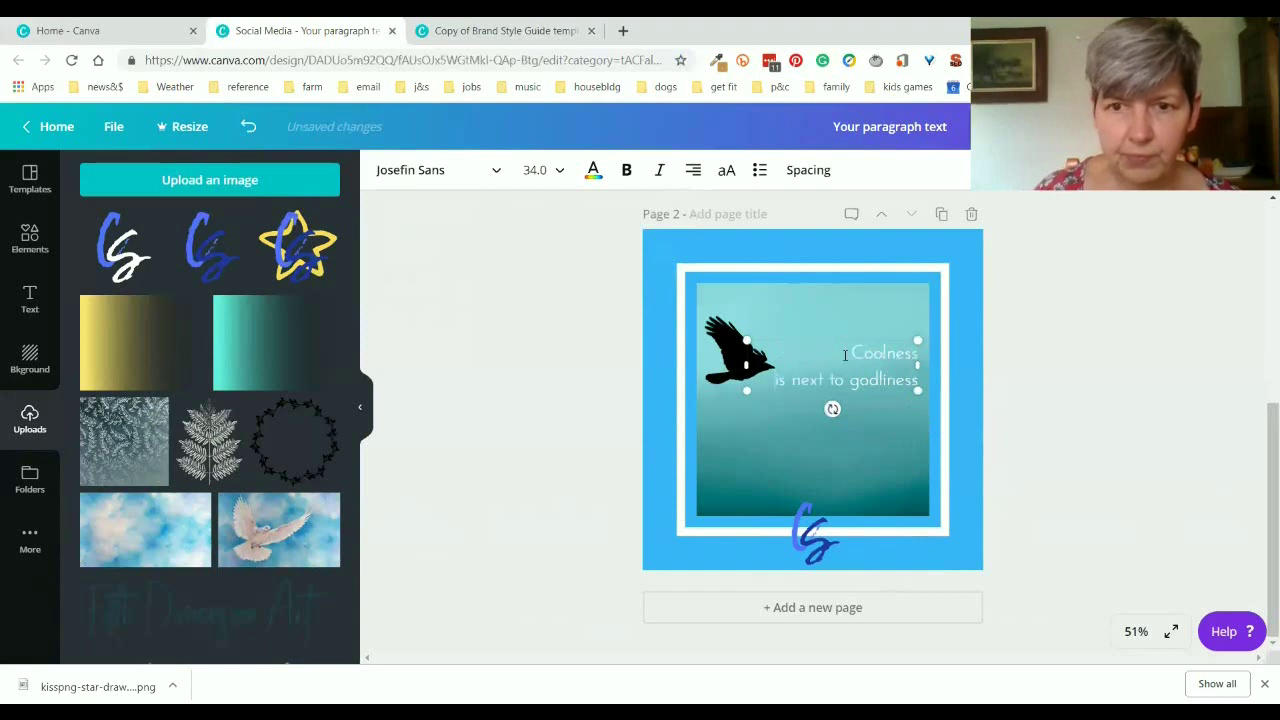
Step: Enlarge the page 2 quote to font size 41.6 and move it slightly lower on the picture
left_click_drag(743, 391, 709, 402)
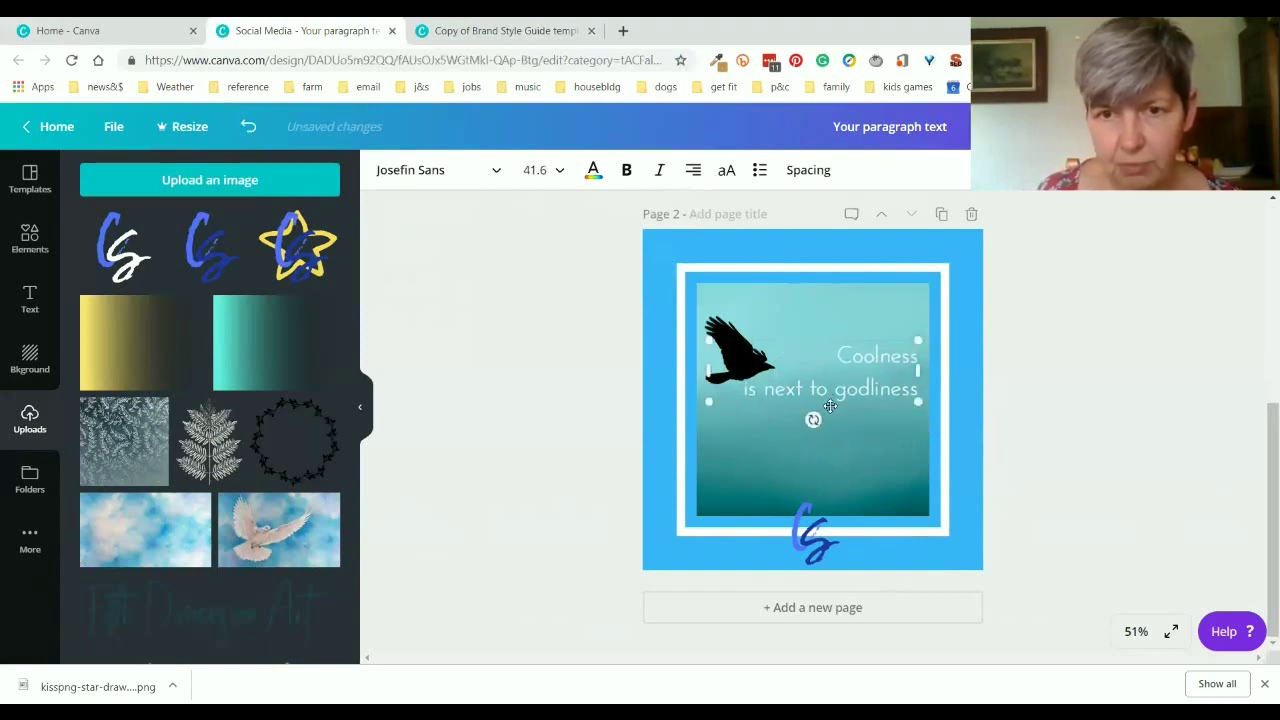
left_click_drag(826, 405, 830, 426)
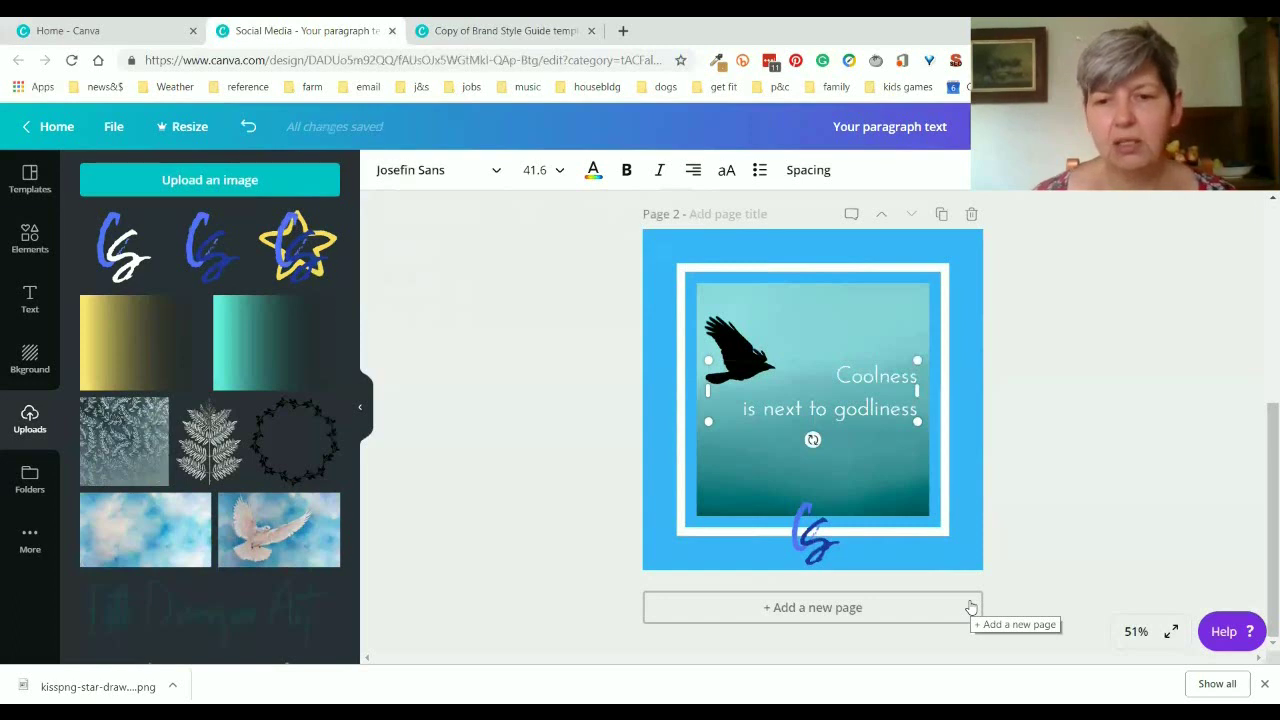
Step: Add a blank page 3 and place the recently used white square on it
left_click(970, 607)
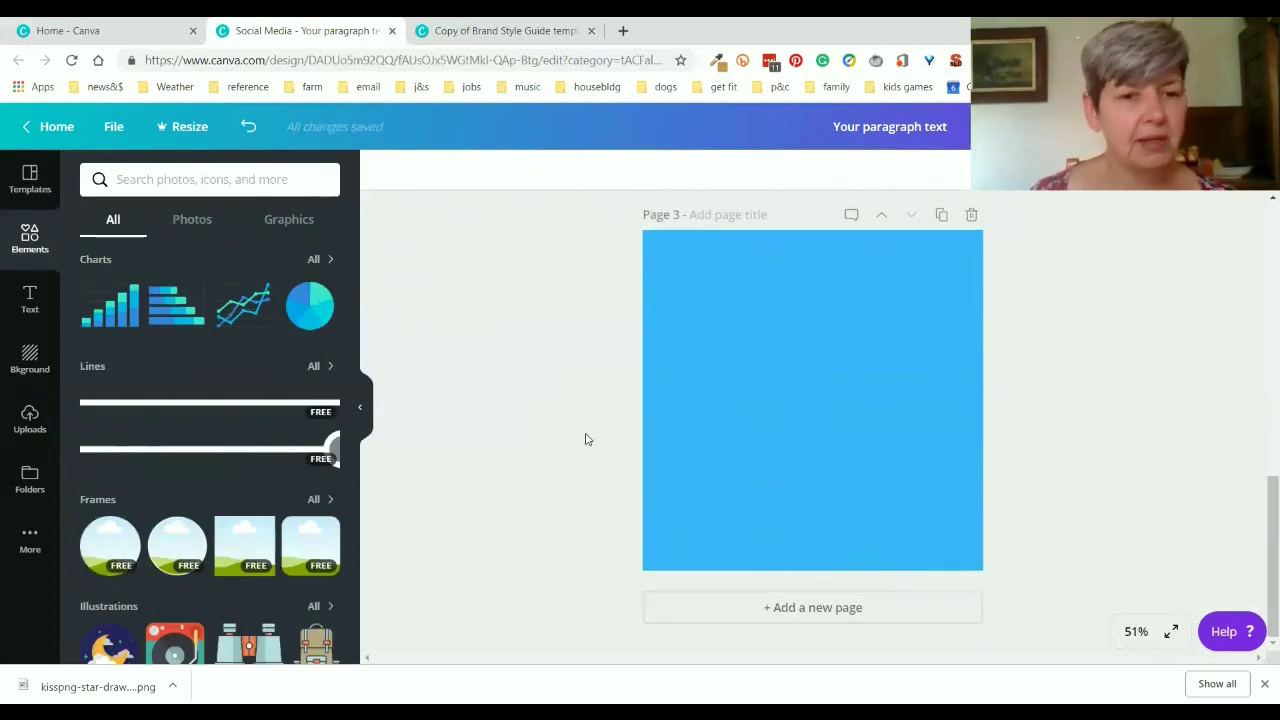
scroll(269, 420, "up", 2)
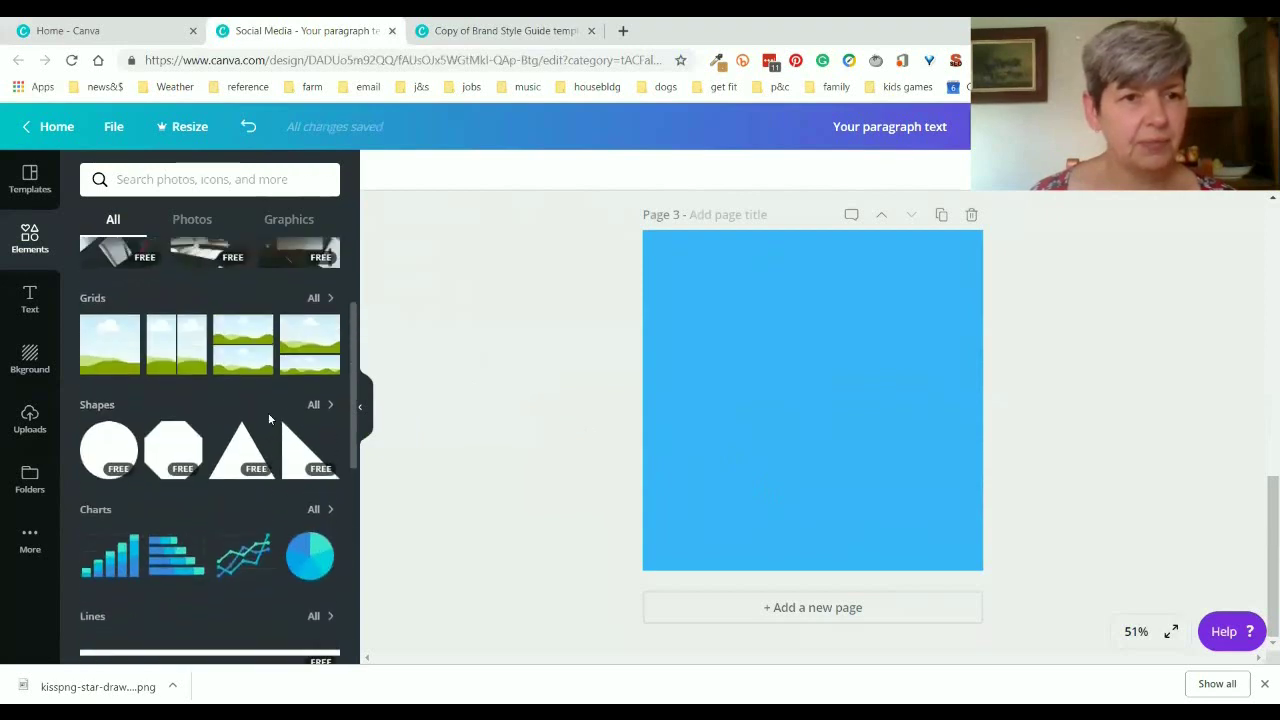
scroll(270, 420, "up", 2)
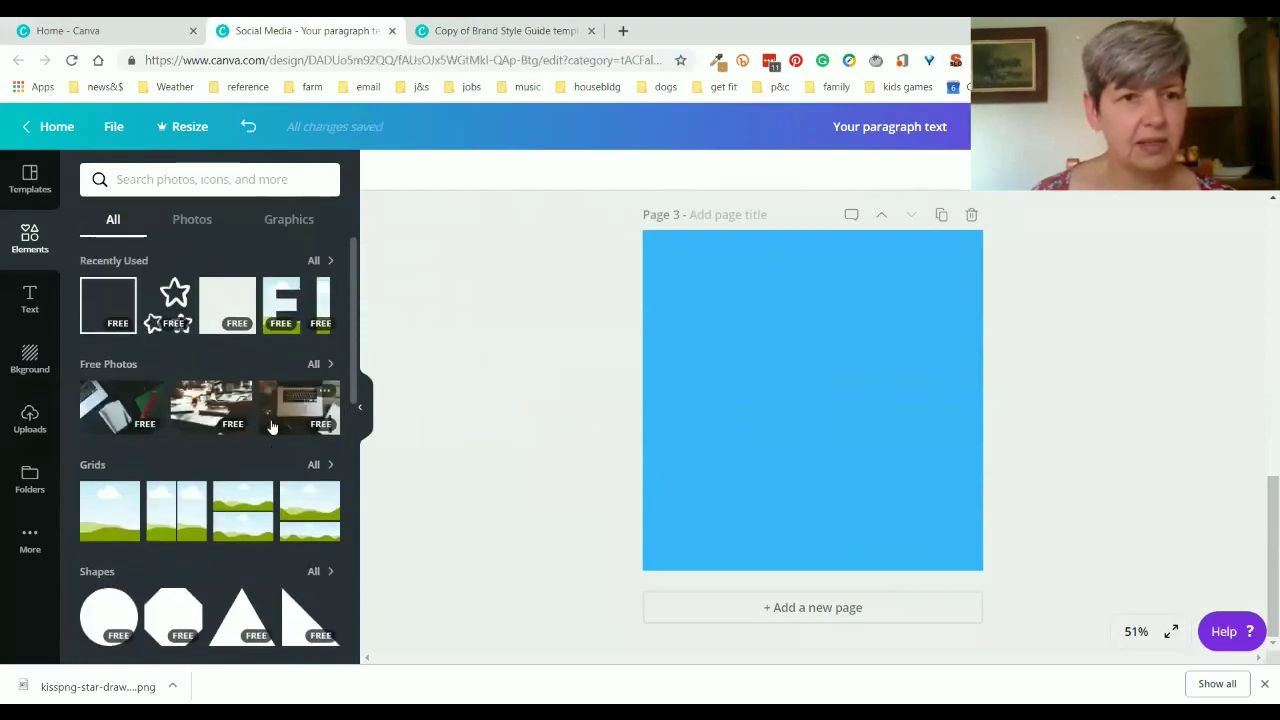
left_click(240, 298)
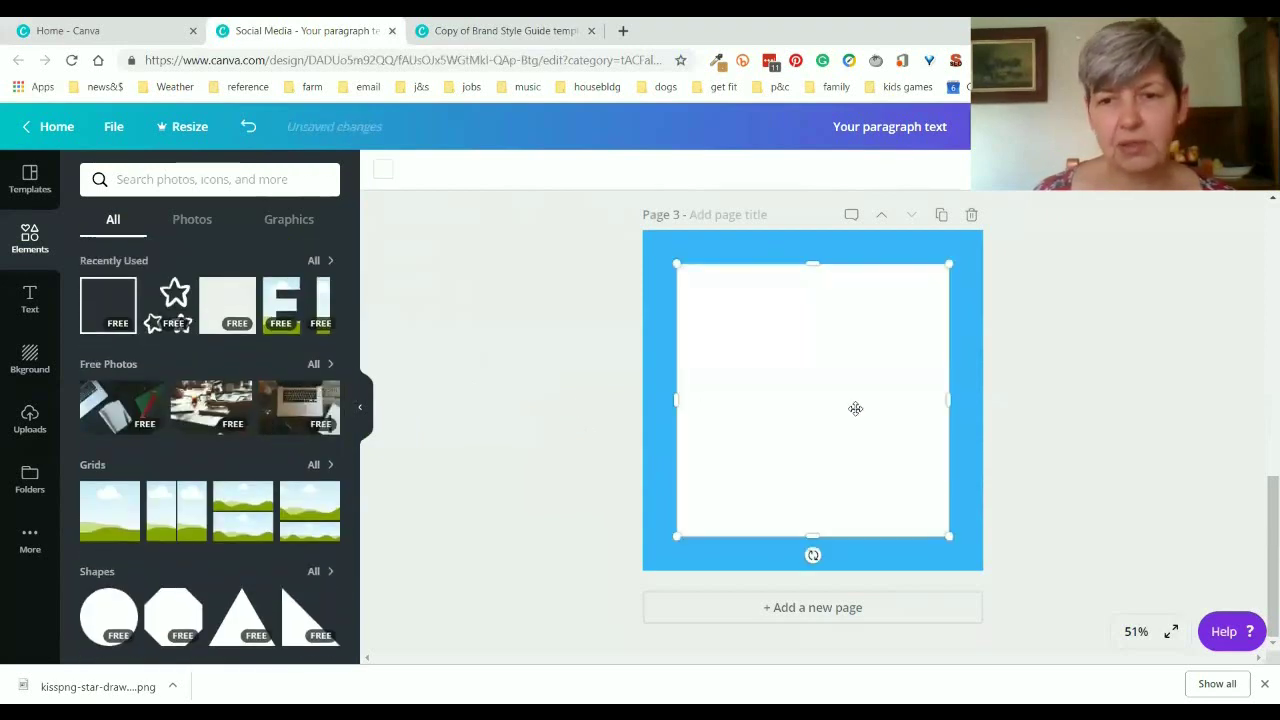
Step: Reshape the white square into a narrow vertical stripe spanning the full height of page 3 near its left edge
left_click_drag(854, 408, 835, 376)
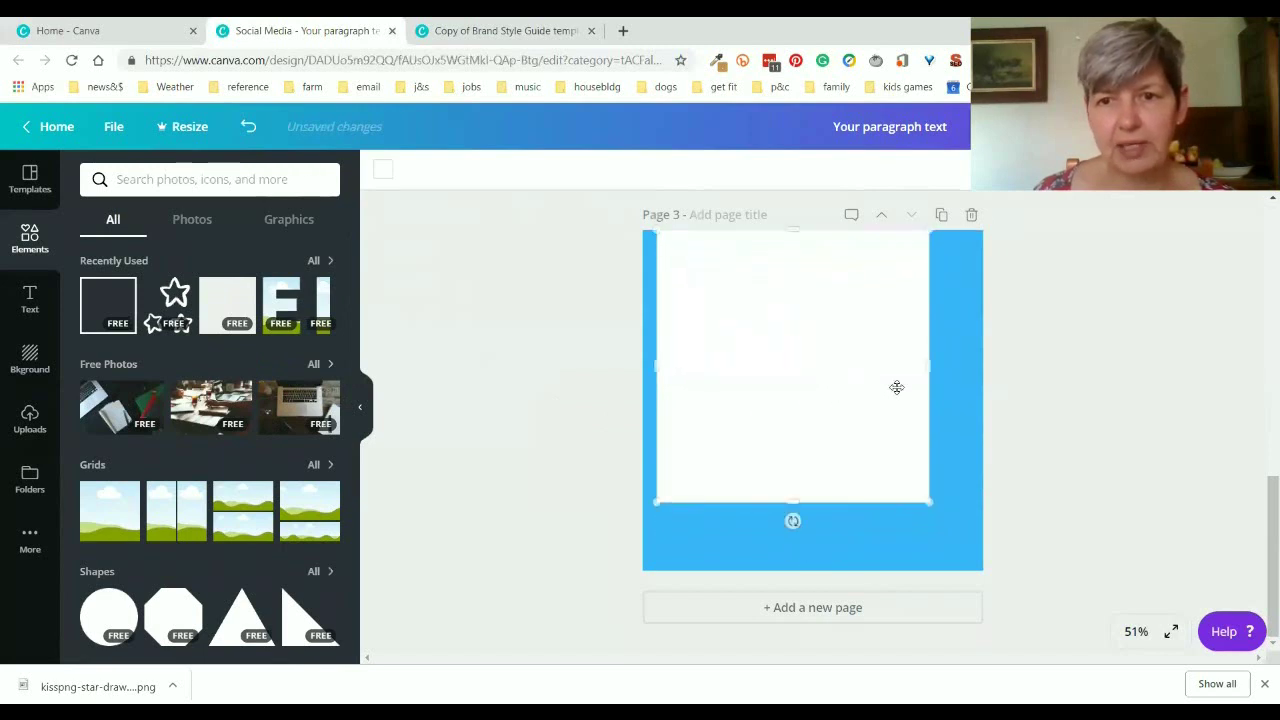
left_click_drag(929, 367, 666, 374)
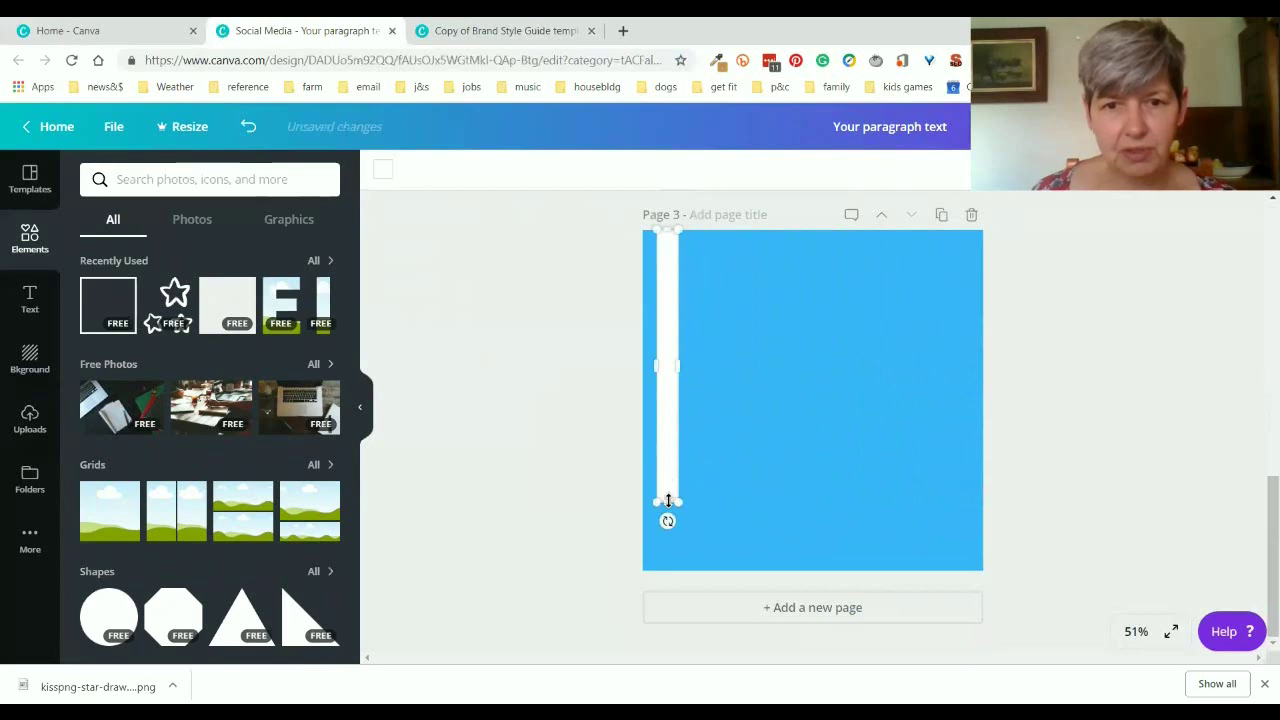
left_click_drag(667, 501, 674, 571)
Step: Nudge the white stripe slightly to the right to widen the blue margin beside it
key("Right")
key("Right")
key("Right")
key("Right")
key("Right")
key("Right")
key("Right")
key("Right")
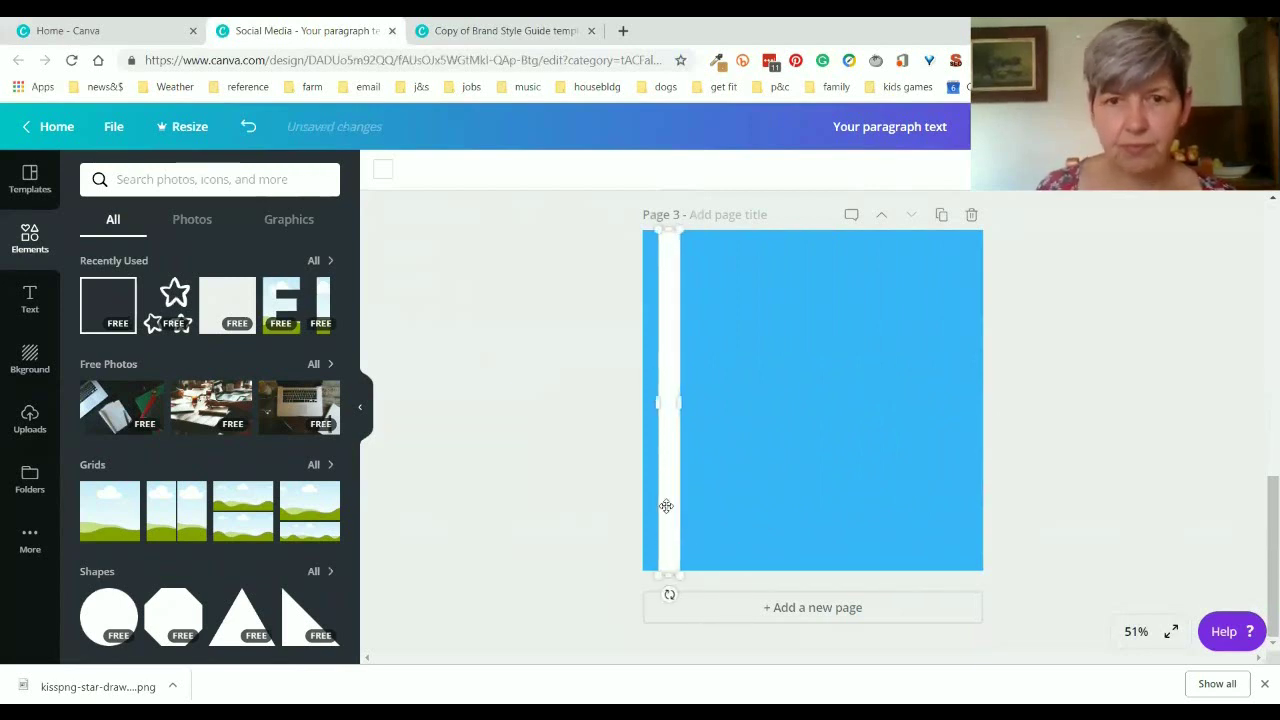
key("Right")
key("Right")
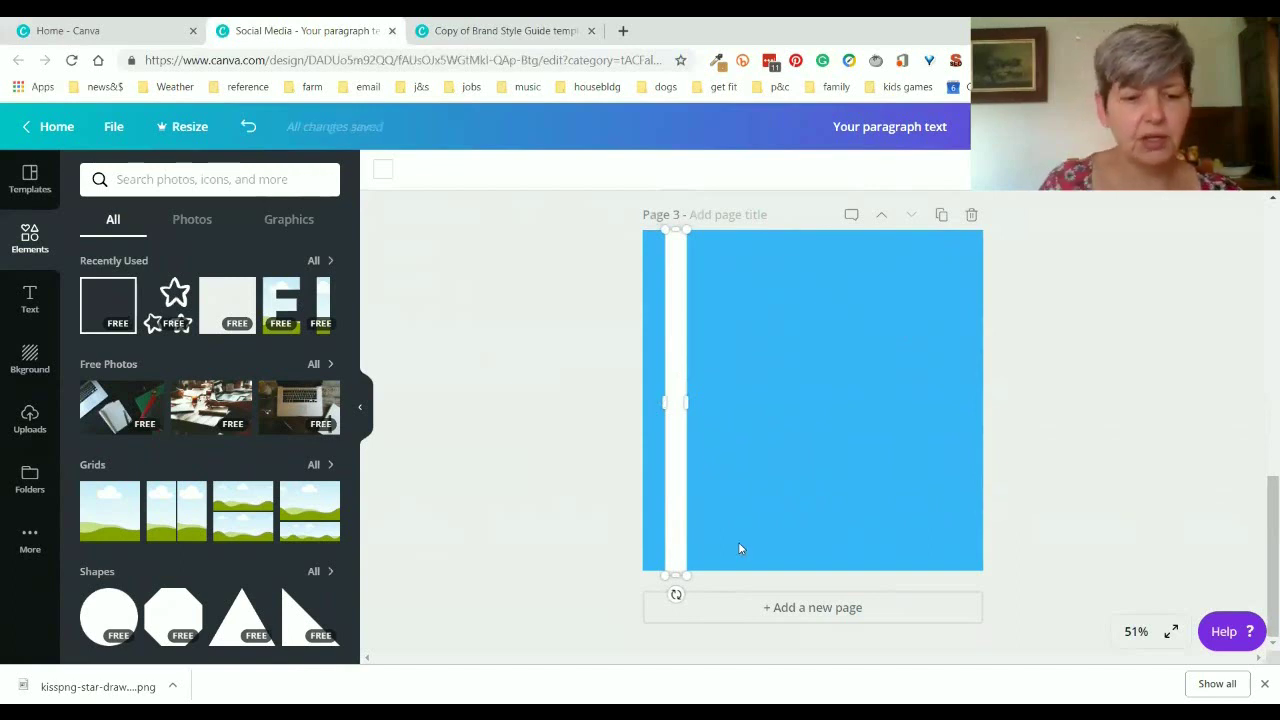
Step: Duplicate the white stripe and place the copy flush against the original's right edge
key("Right")
key("Right")
key("Down")
key("Down")
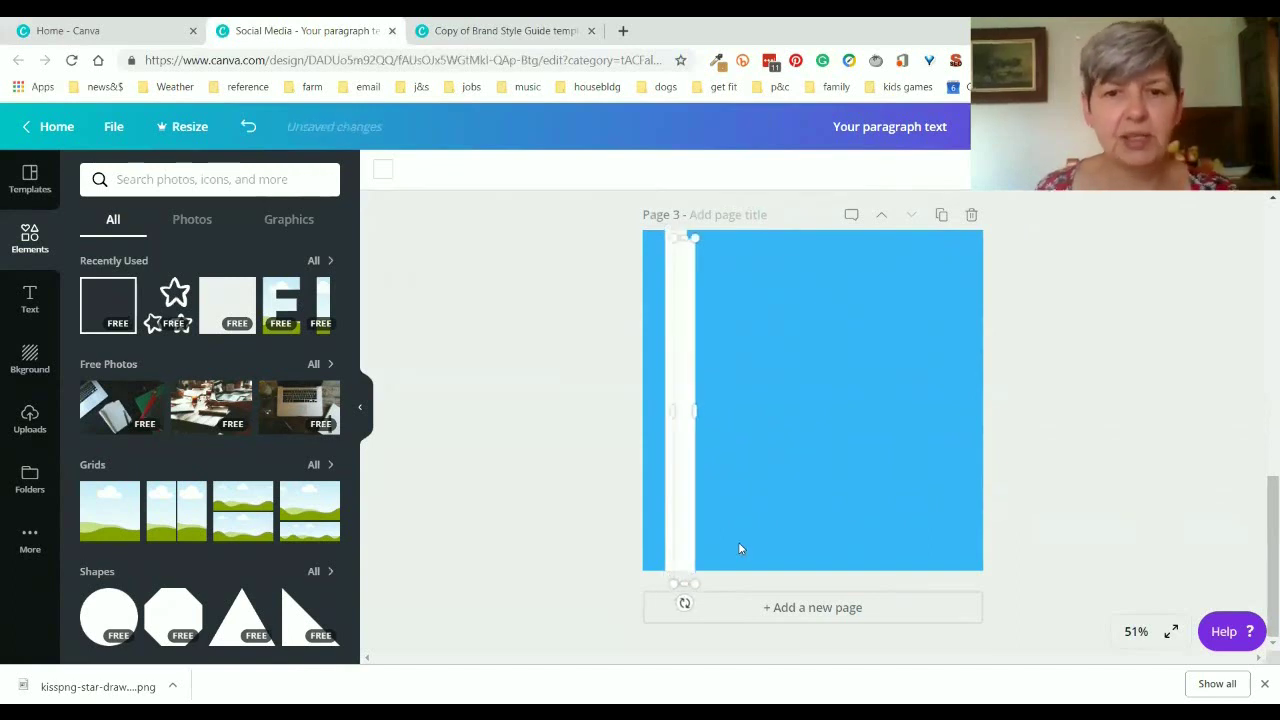
left_click_drag(680, 526, 691, 523)
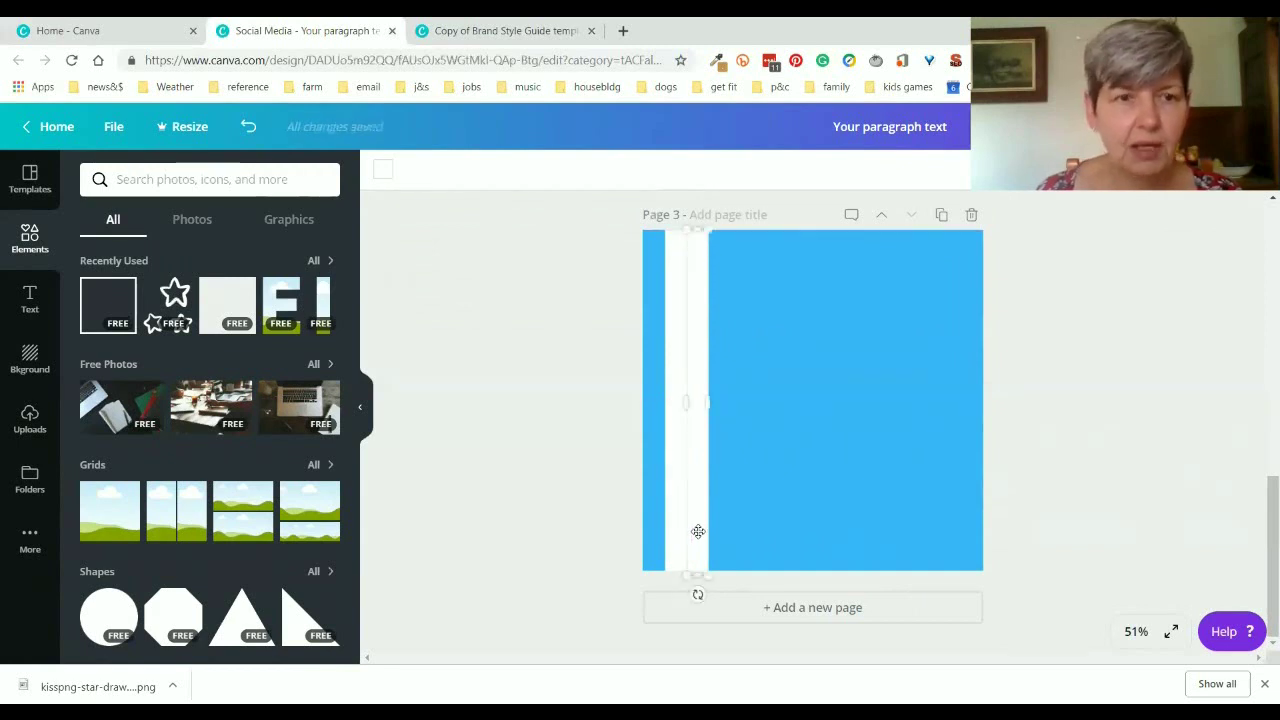
Step: Copy the hex code of the second brand colour from the Chill Star style guide and return to the social media design
left_click(489, 32)
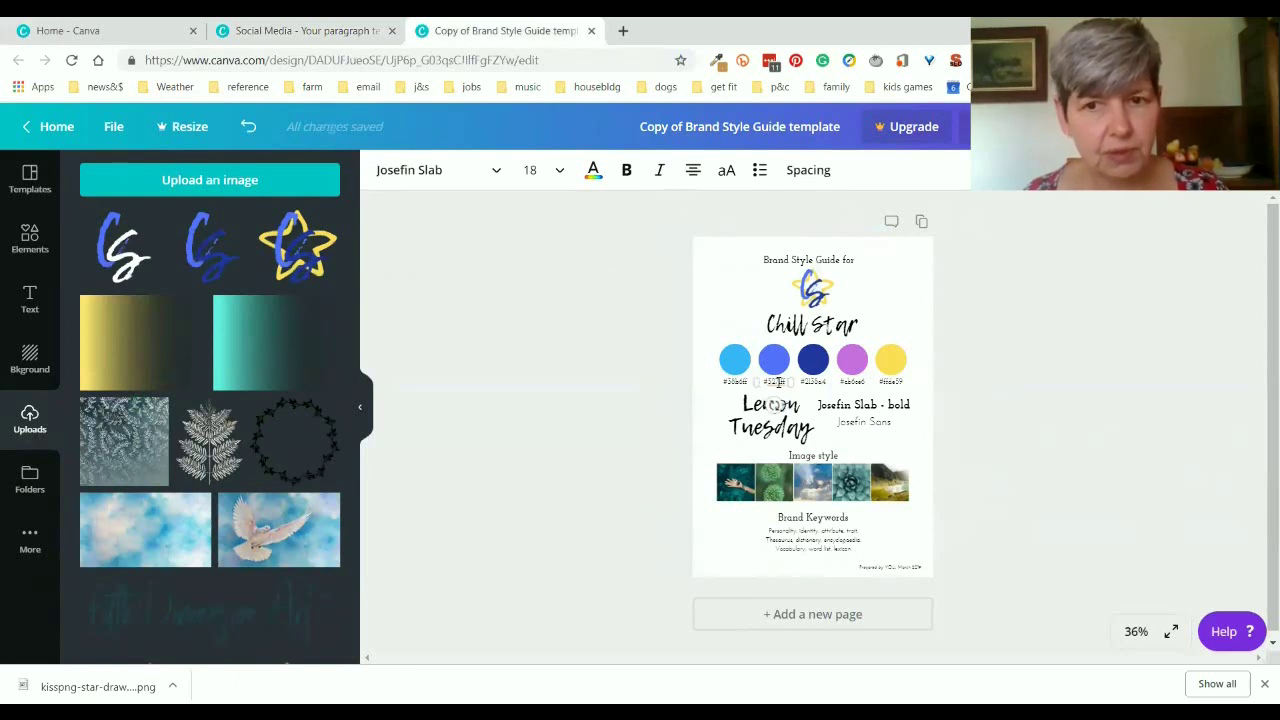
double_click(779, 382)
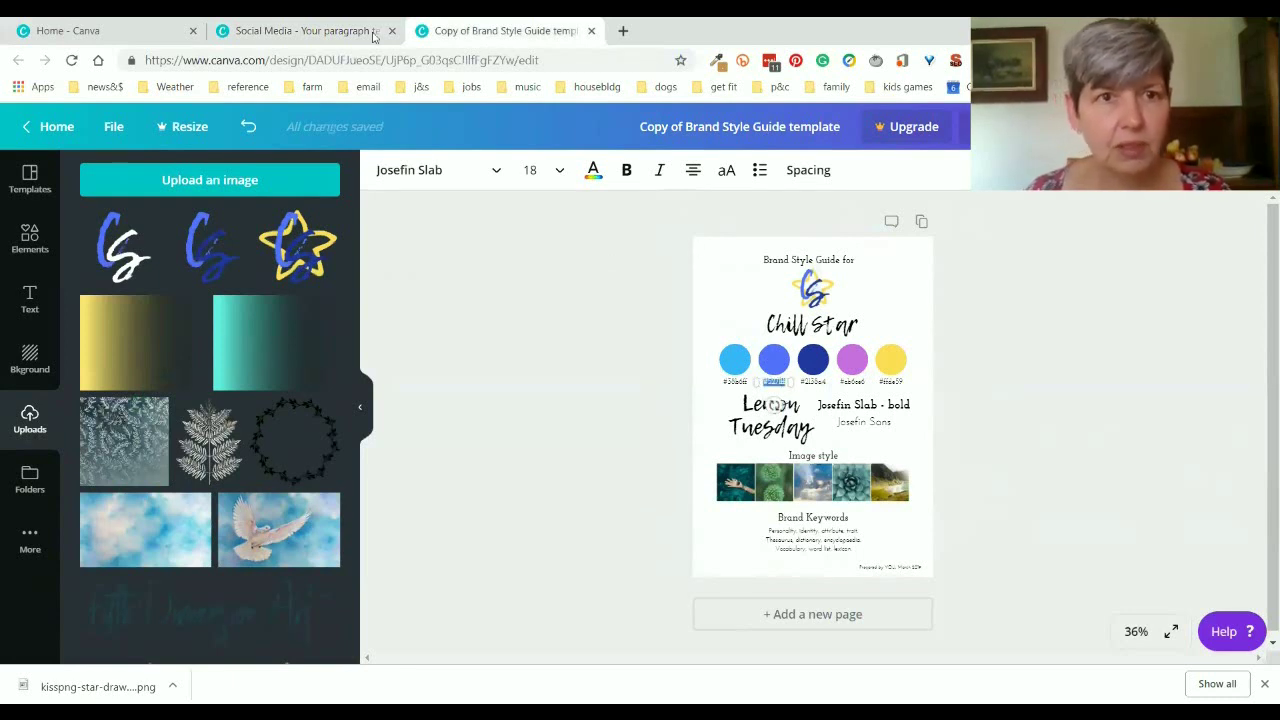
left_click(266, 30)
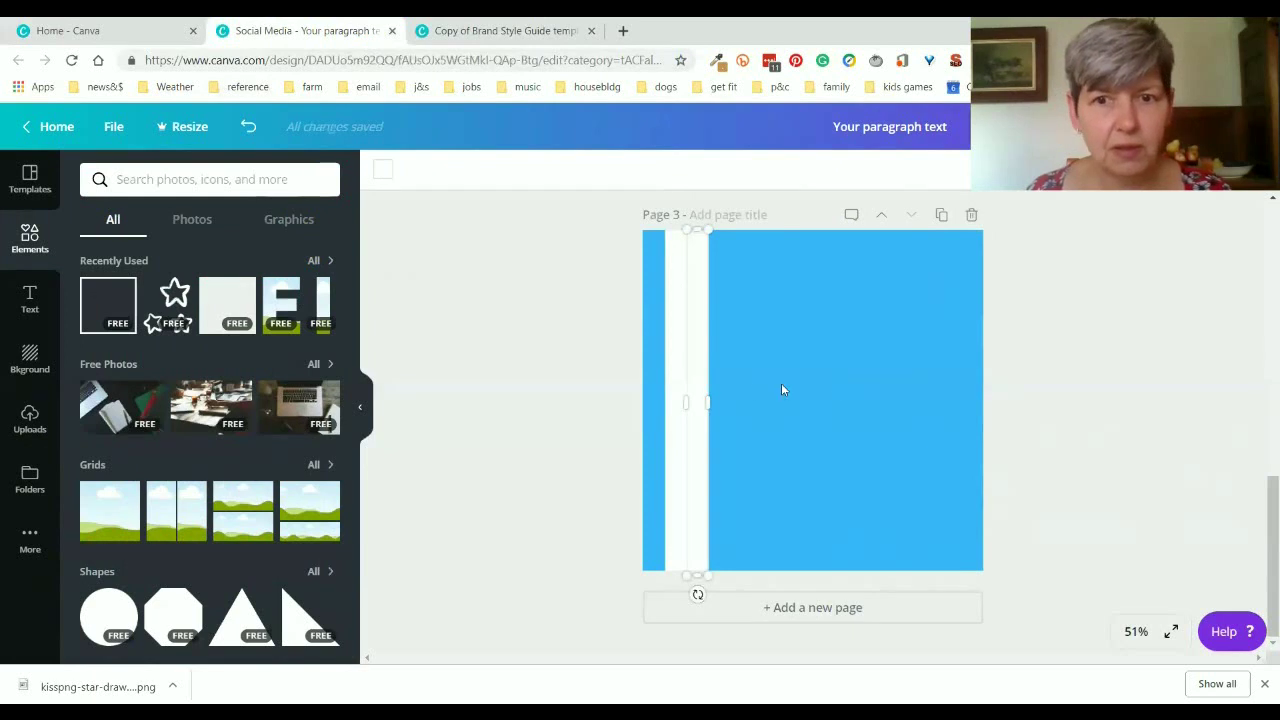
Step: Recolour the duplicated stripe with the brand blue #5271ff
left_click(383, 169)
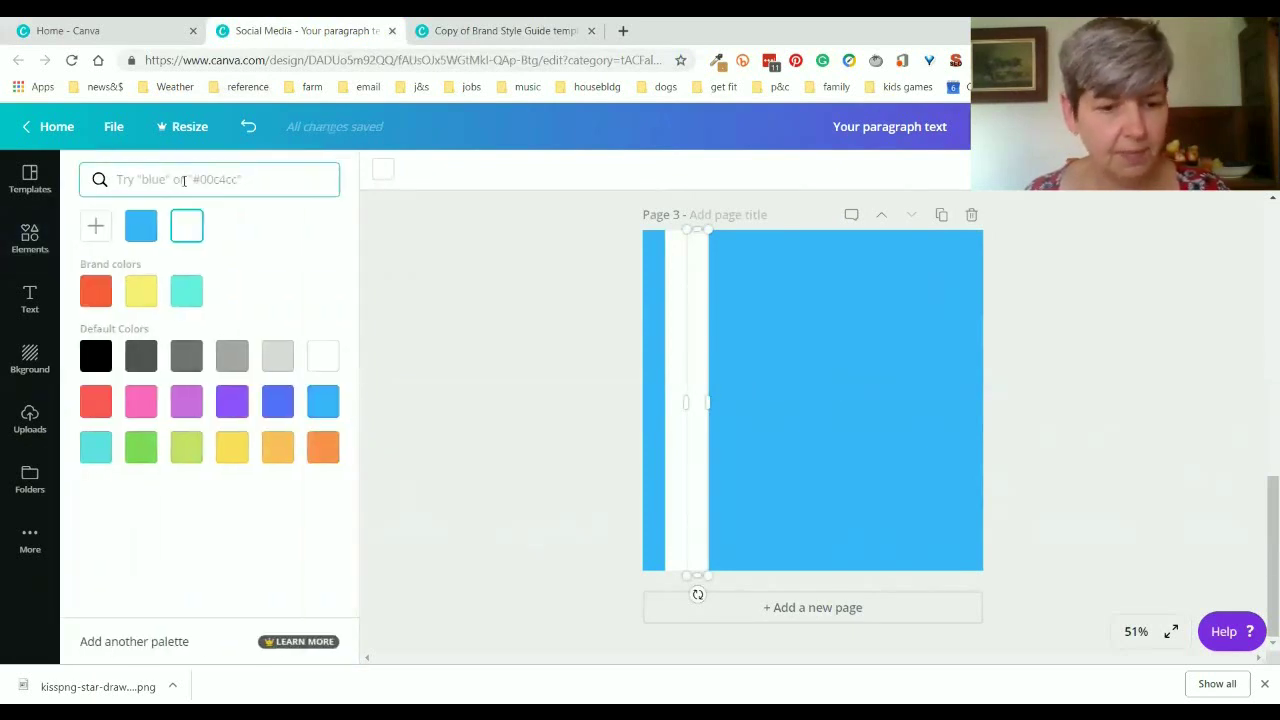
type("#5271ff")
left_click(93, 254)
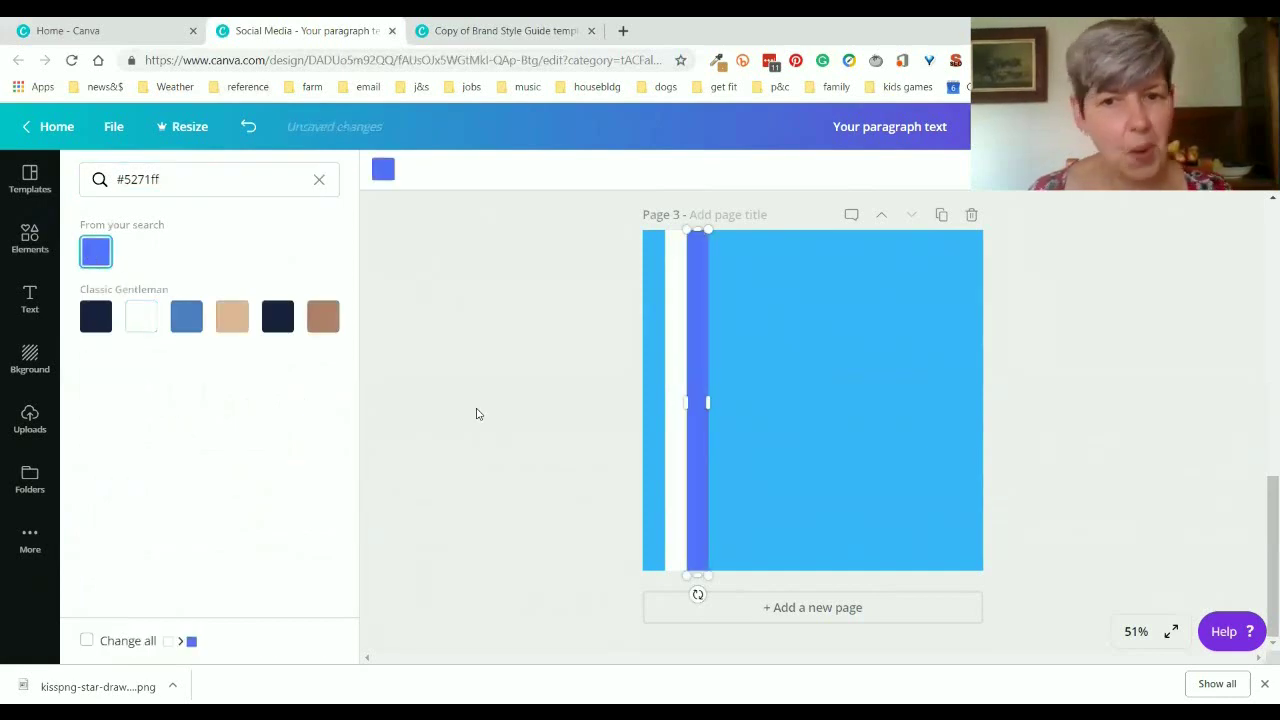
left_click(428, 371)
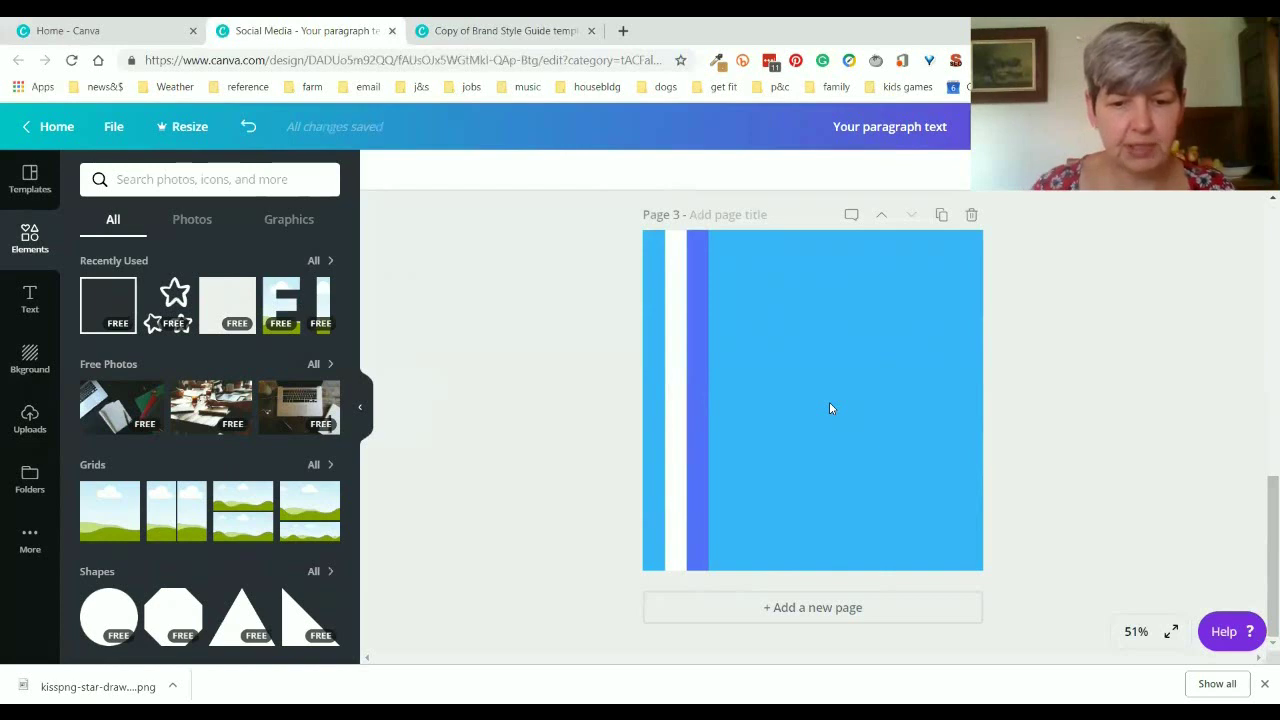
Step: Add a text box on page 3, then duplicate the page 2 quote and move the copy onto page 3
key("t")
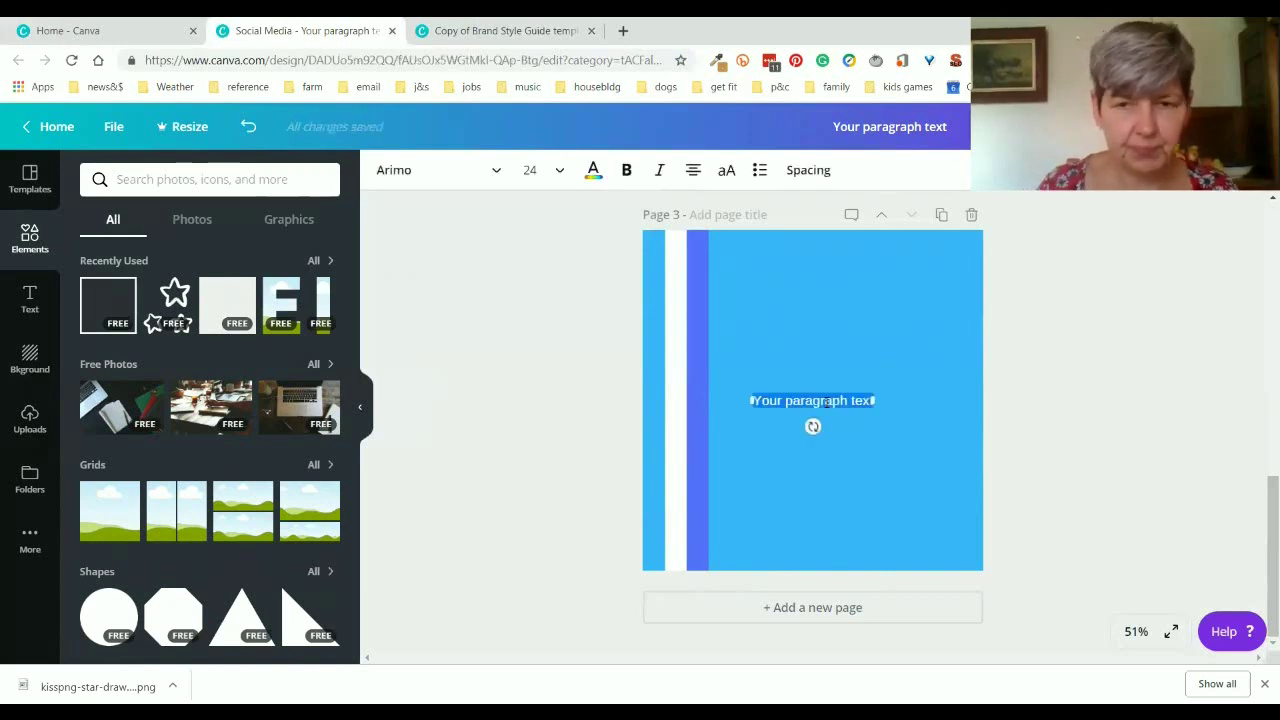
scroll(840, 300, "up", 3)
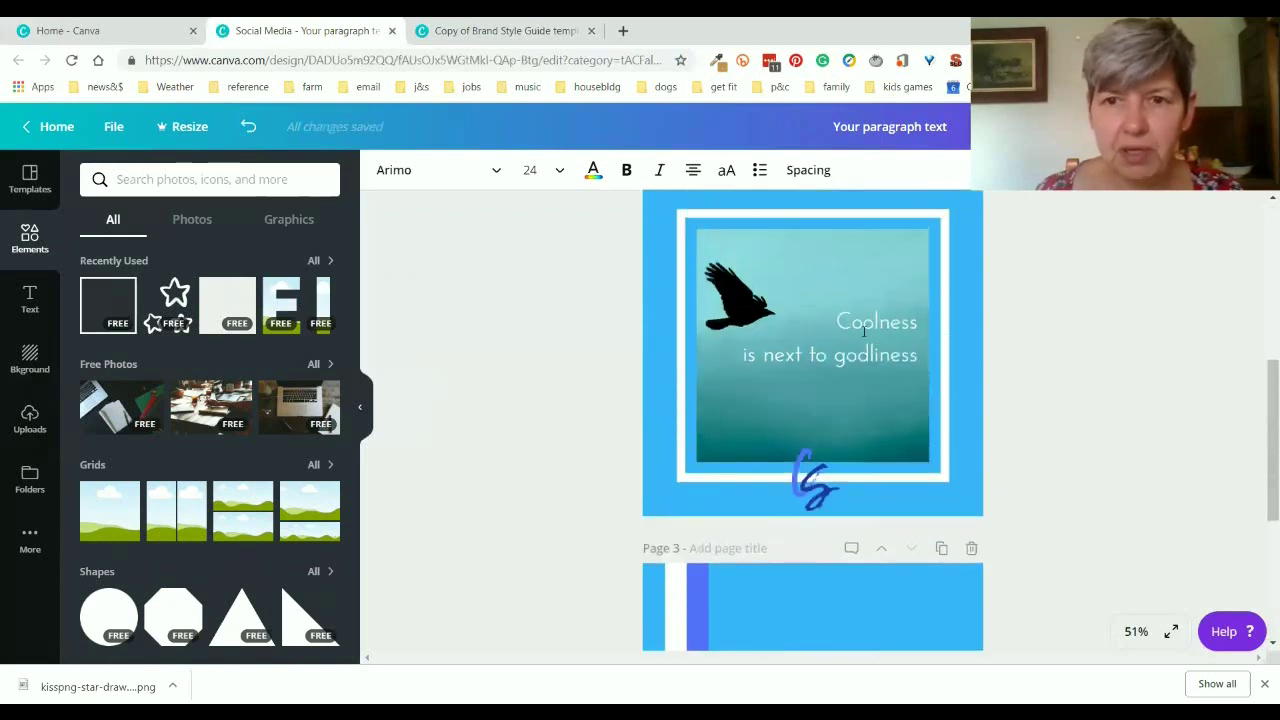
left_click(869, 341)
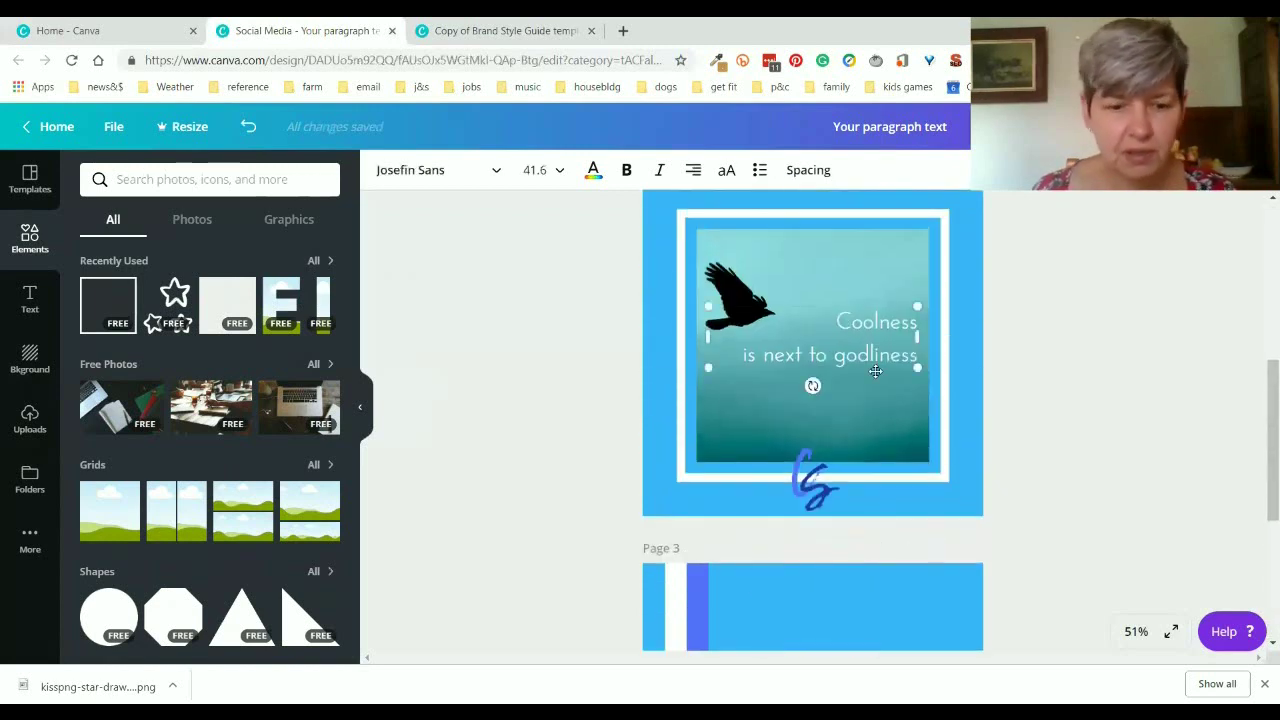
key("ctrl+d")
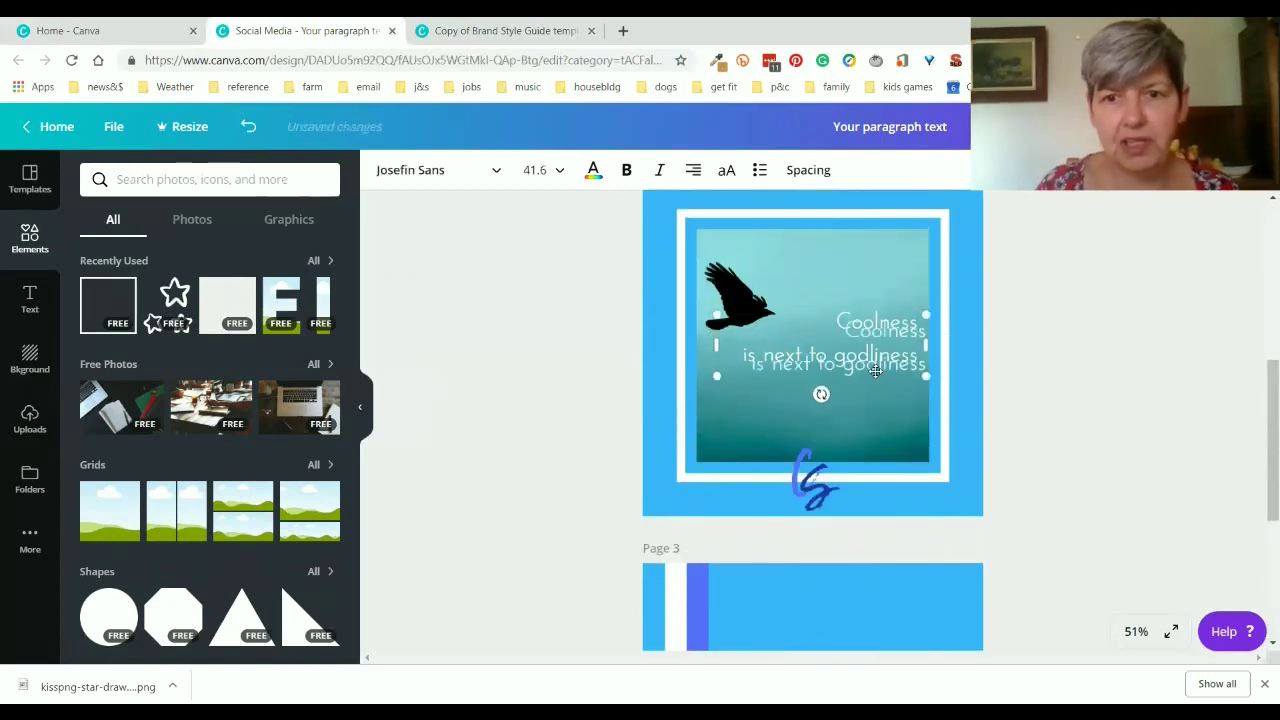
scroll(880, 340, "down", 1)
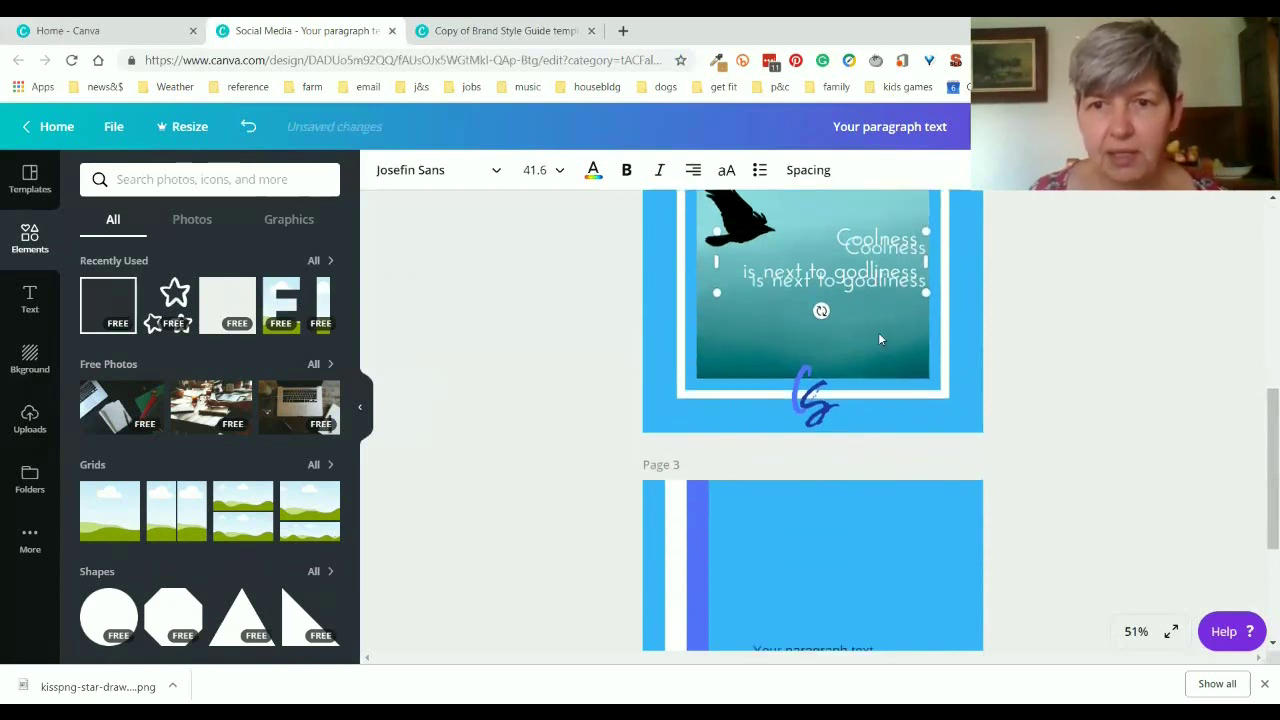
left_click_drag(870, 317, 884, 586)
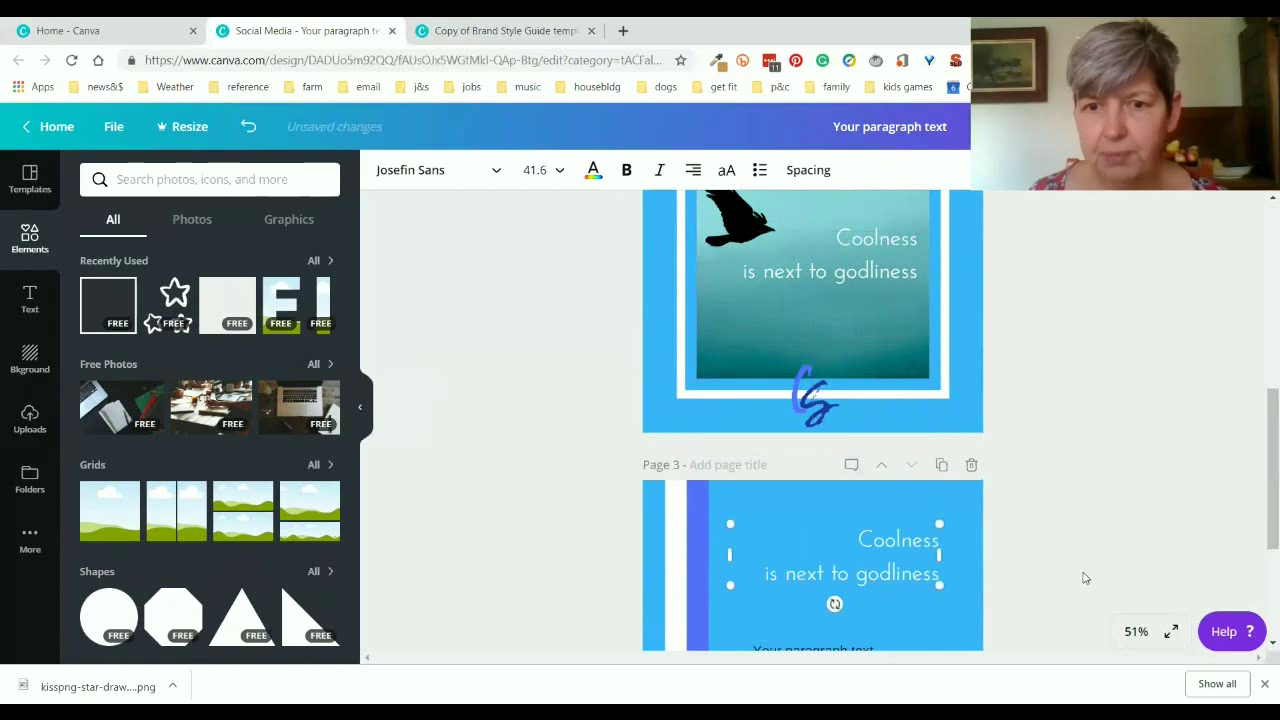
Step: Delete the "Your paragraph text" placeholder from page 3 and move the quote down to about mid-height
scroll(1008, 520, "down", 3)
left_click(848, 401)
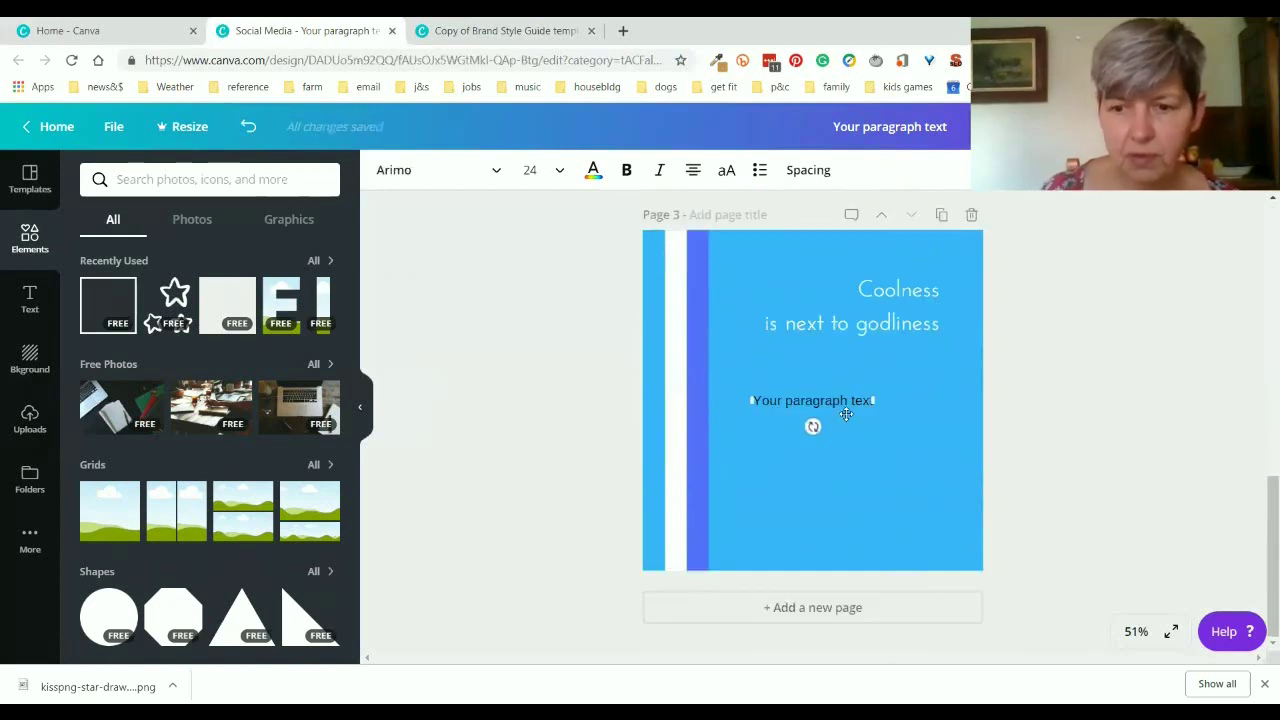
key("Delete")
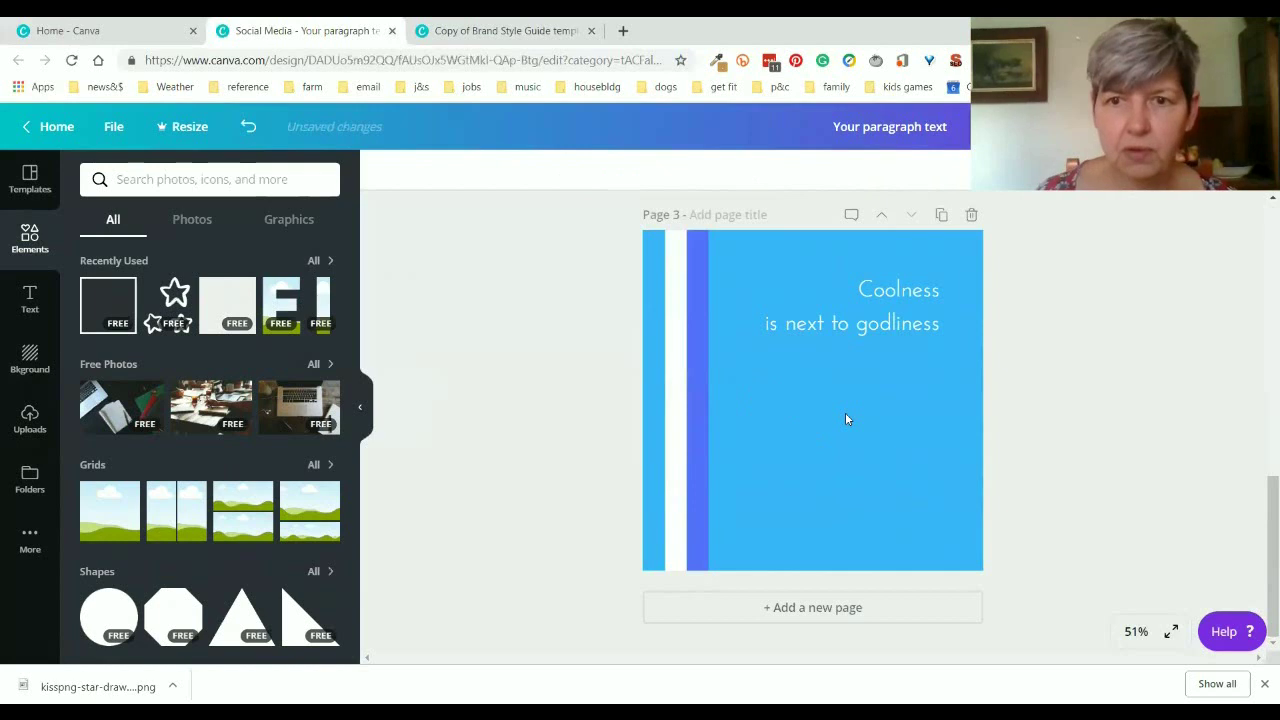
left_click(917, 308)
left_click_drag(903, 370, 886, 403)
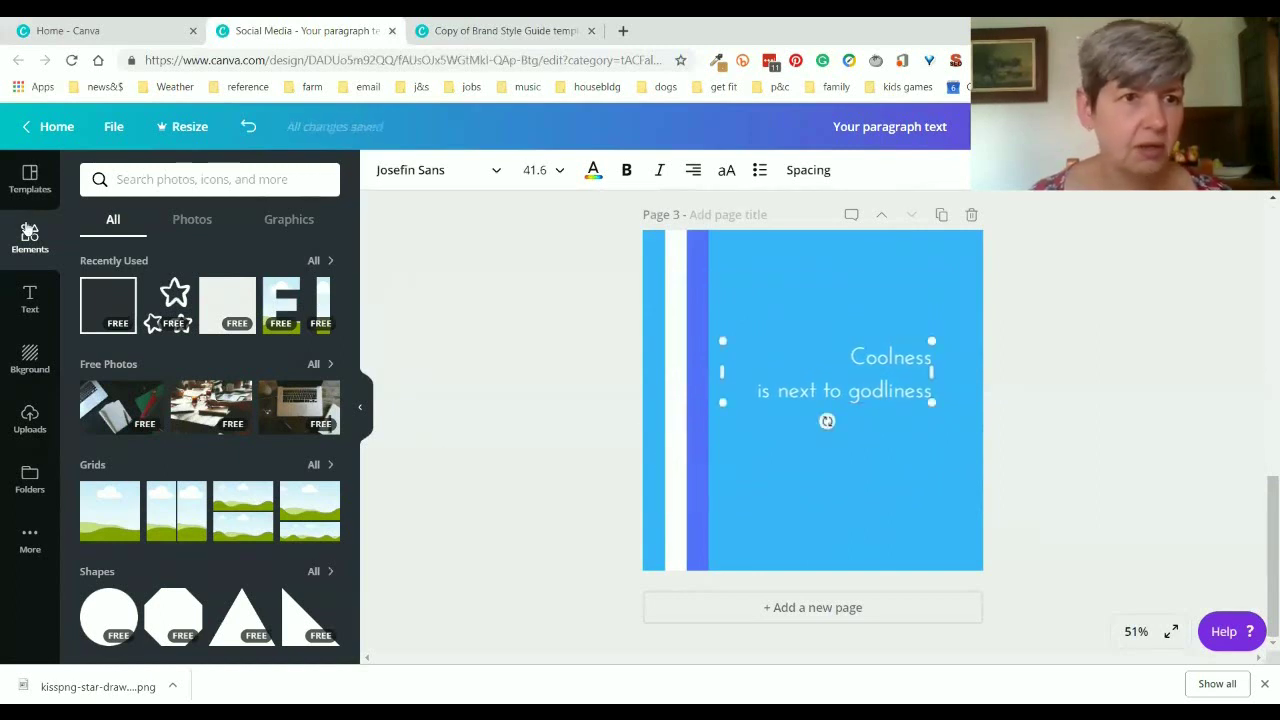
Step: Add the uploaded blue-and-white CS logo to page 3 and shrink it to roughly a third of its inserted size
left_click(45, 424)
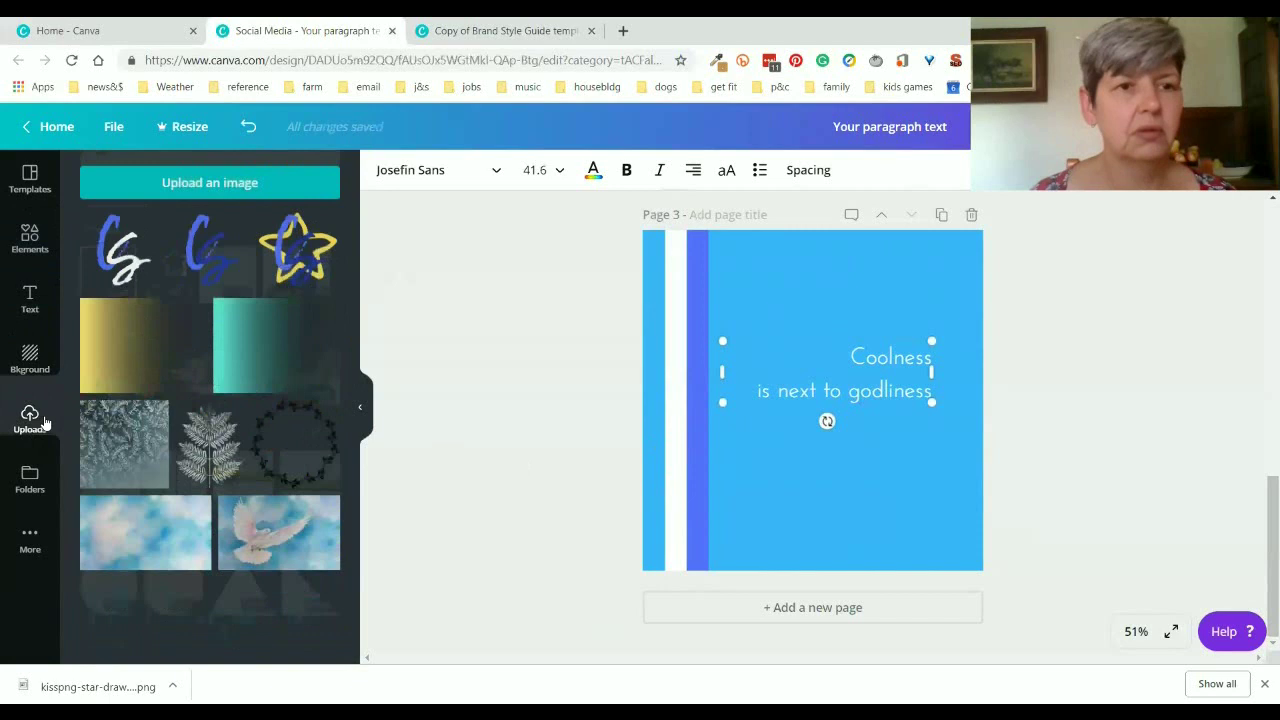
left_click(140, 268)
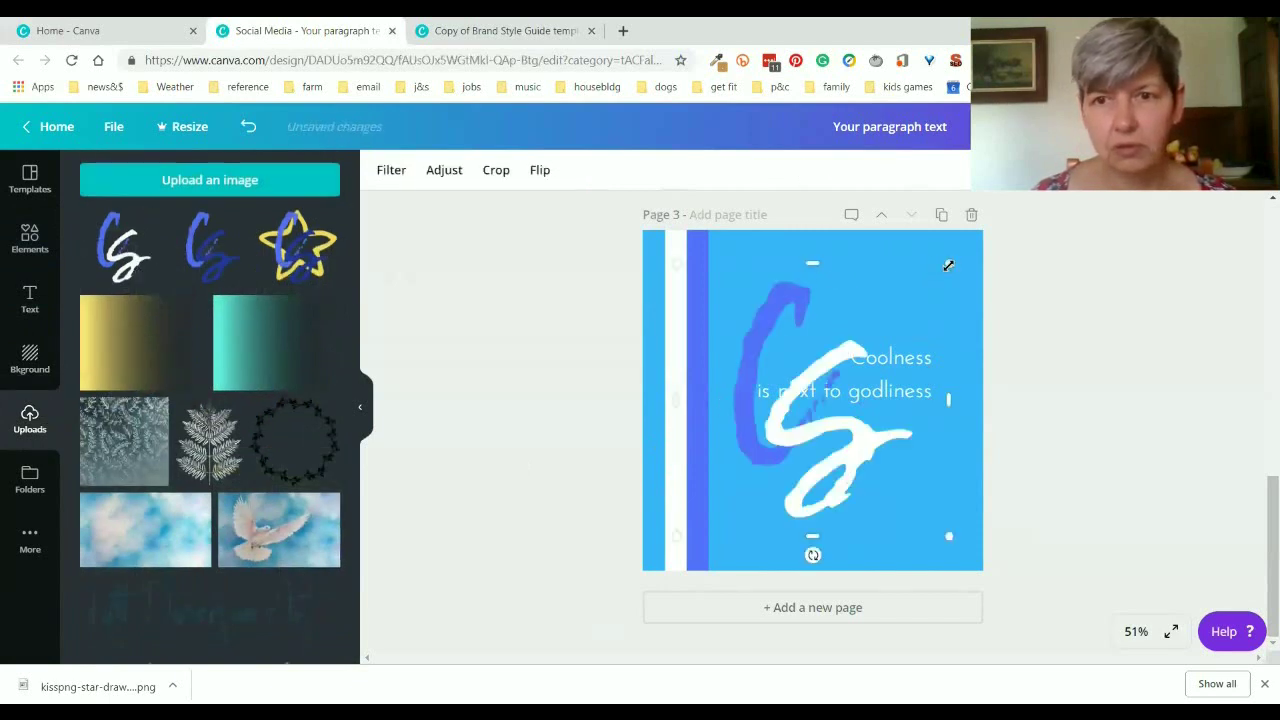
mouse_move(948, 265)
left_mouse_down()
mouse_move(866, 323)
mouse_move(776, 436)
left_mouse_up()
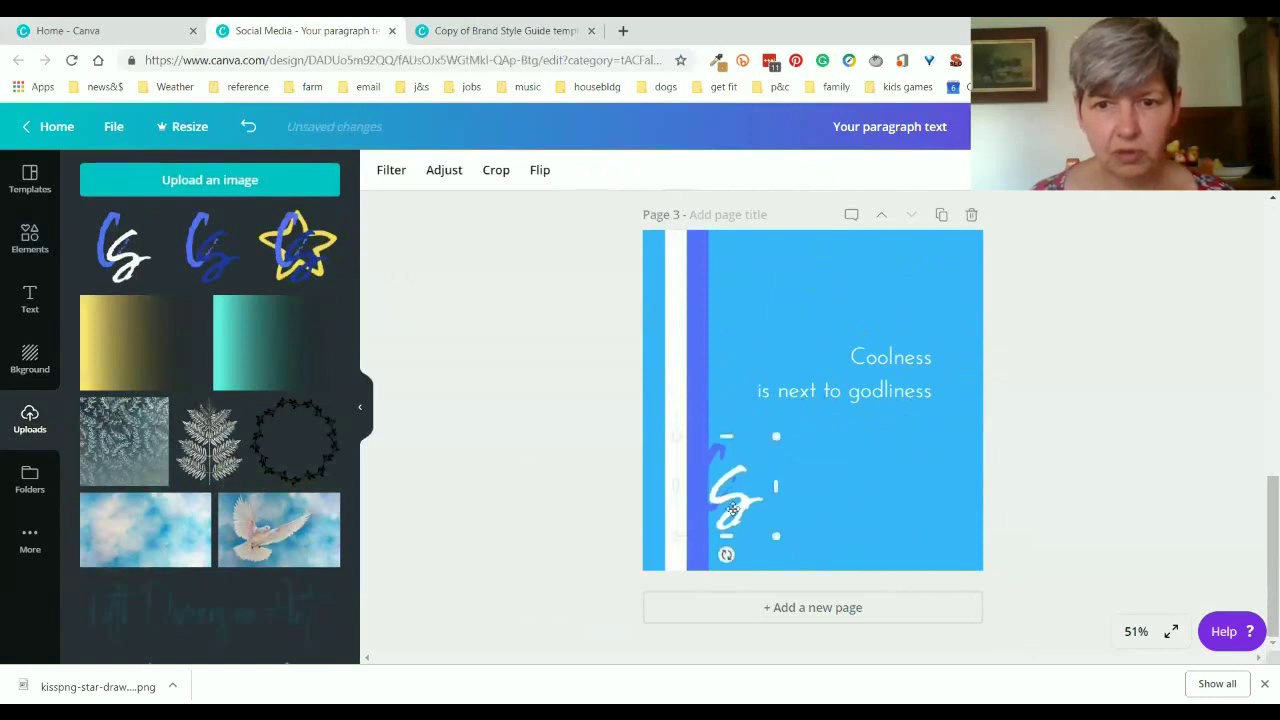
Step: Move the CS logo to the lower-right corner of page 3 below the quote, shrink it further and nudge it slightly up
mouse_move(733, 510)
left_mouse_down()
mouse_move(915, 522)
mouse_move(907, 512)
left_mouse_up()
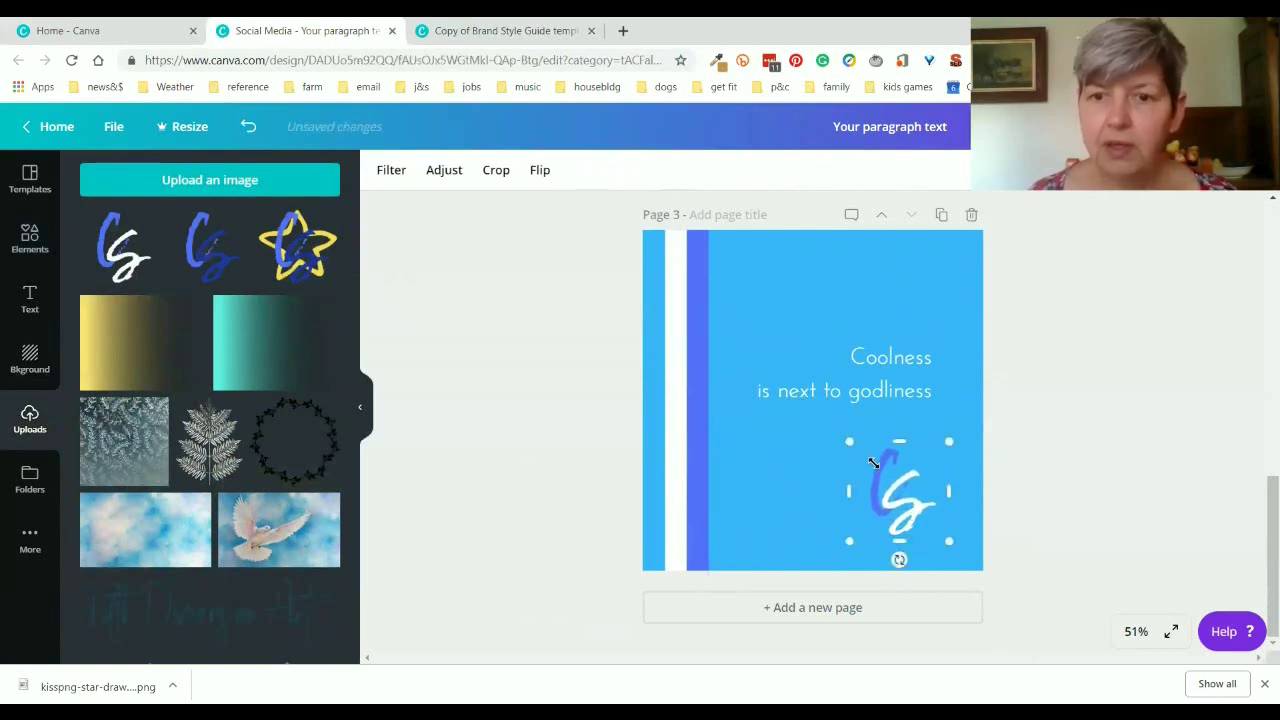
left_click_drag(873, 462, 888, 480)
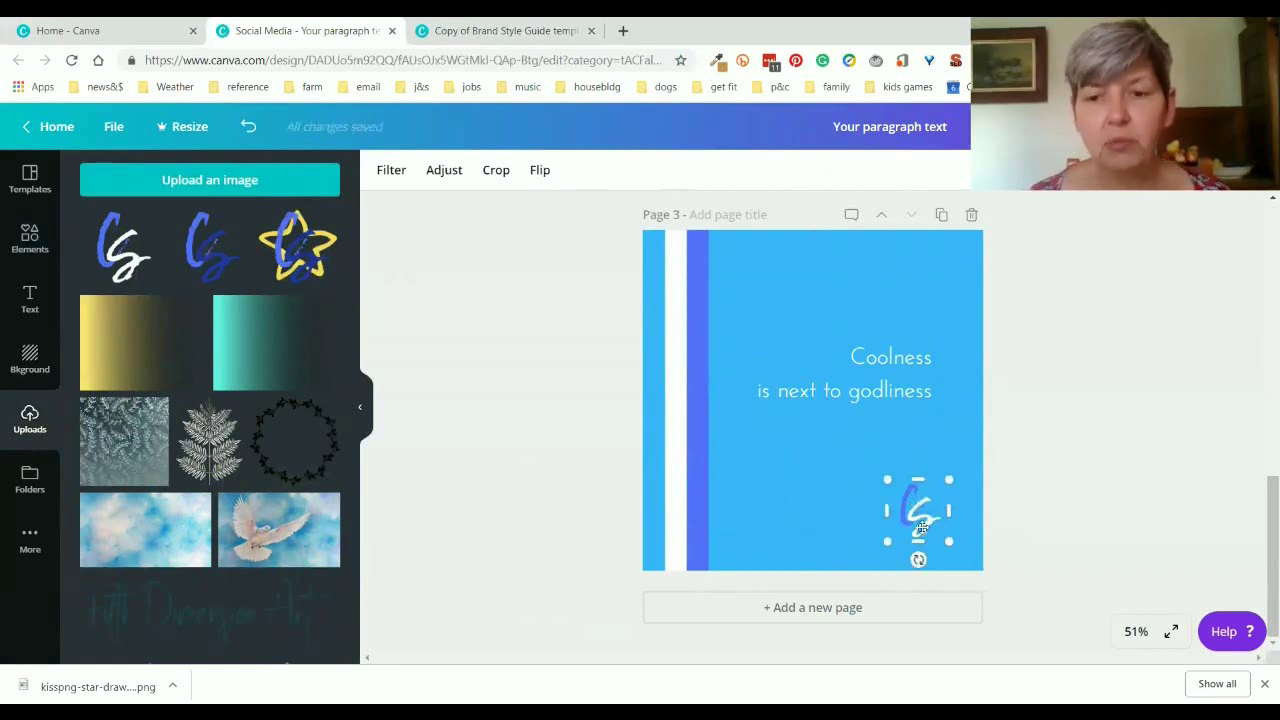
mouse_move(922, 527)
left_mouse_down()
mouse_move(908, 520)
mouse_move(919, 524)
left_mouse_up()
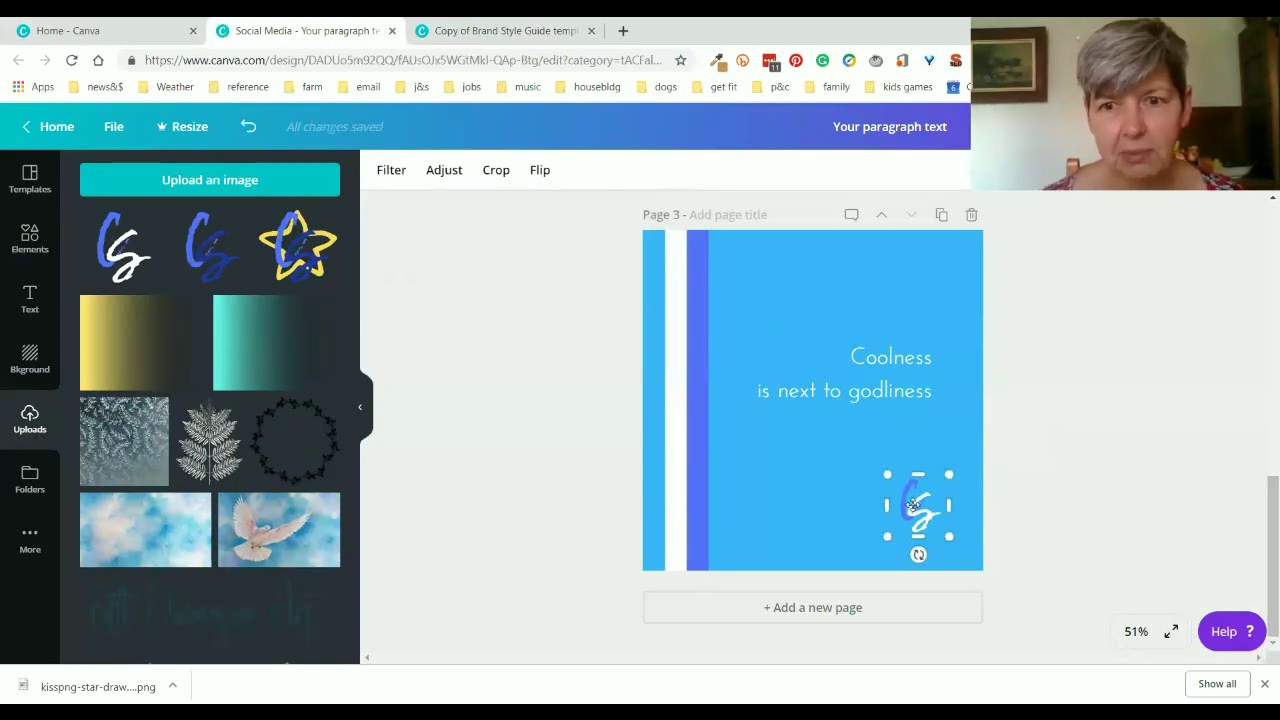
left_click(1068, 555)
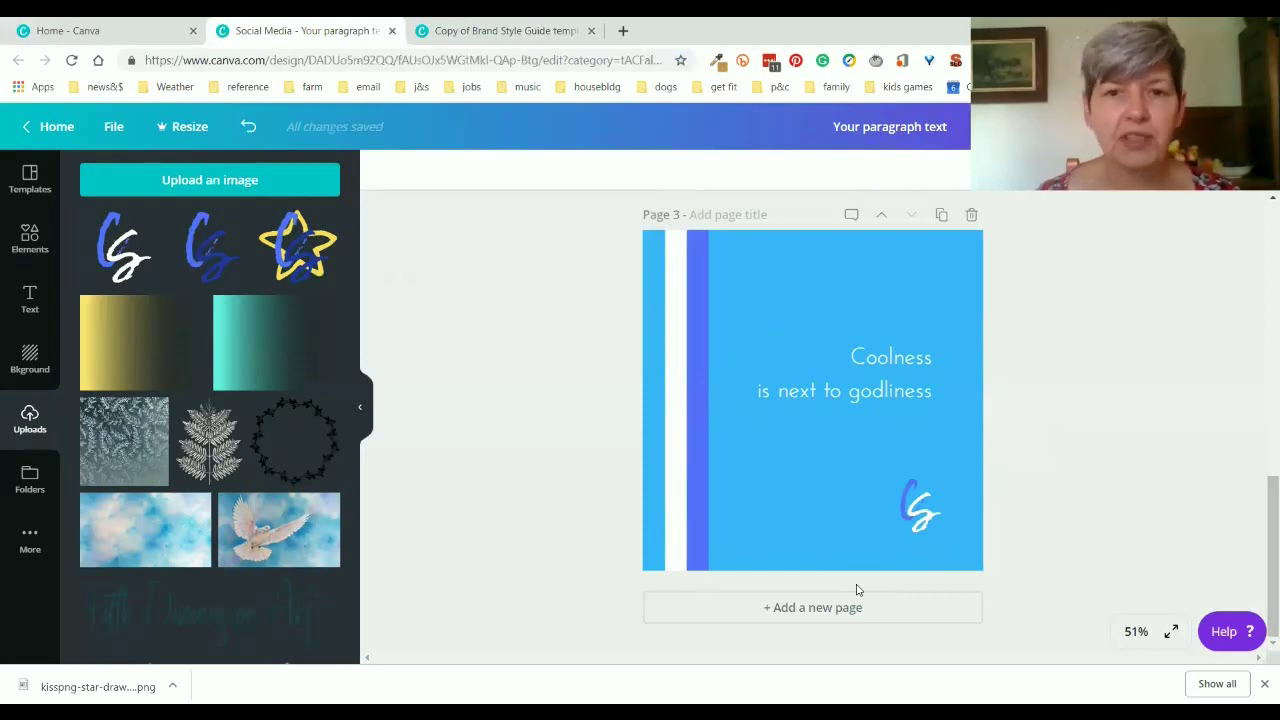
scroll(466, 431, "up", 8)
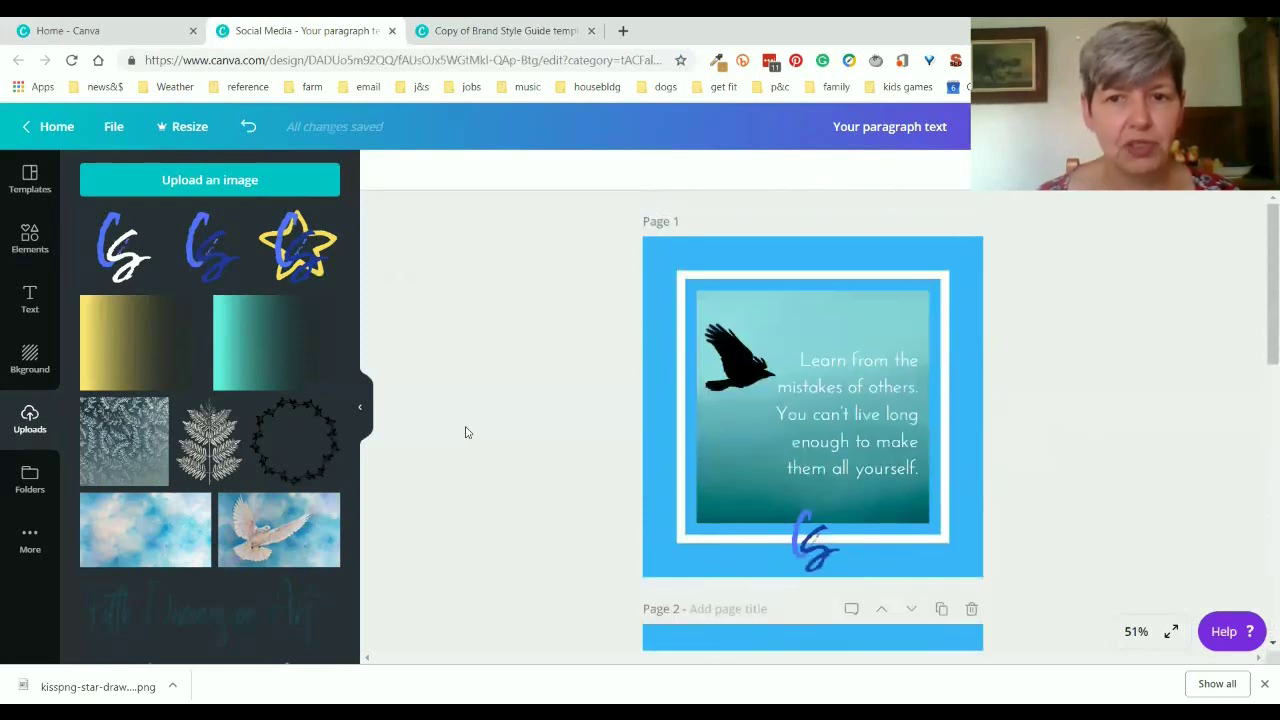
scroll(466, 431, "down", 8)
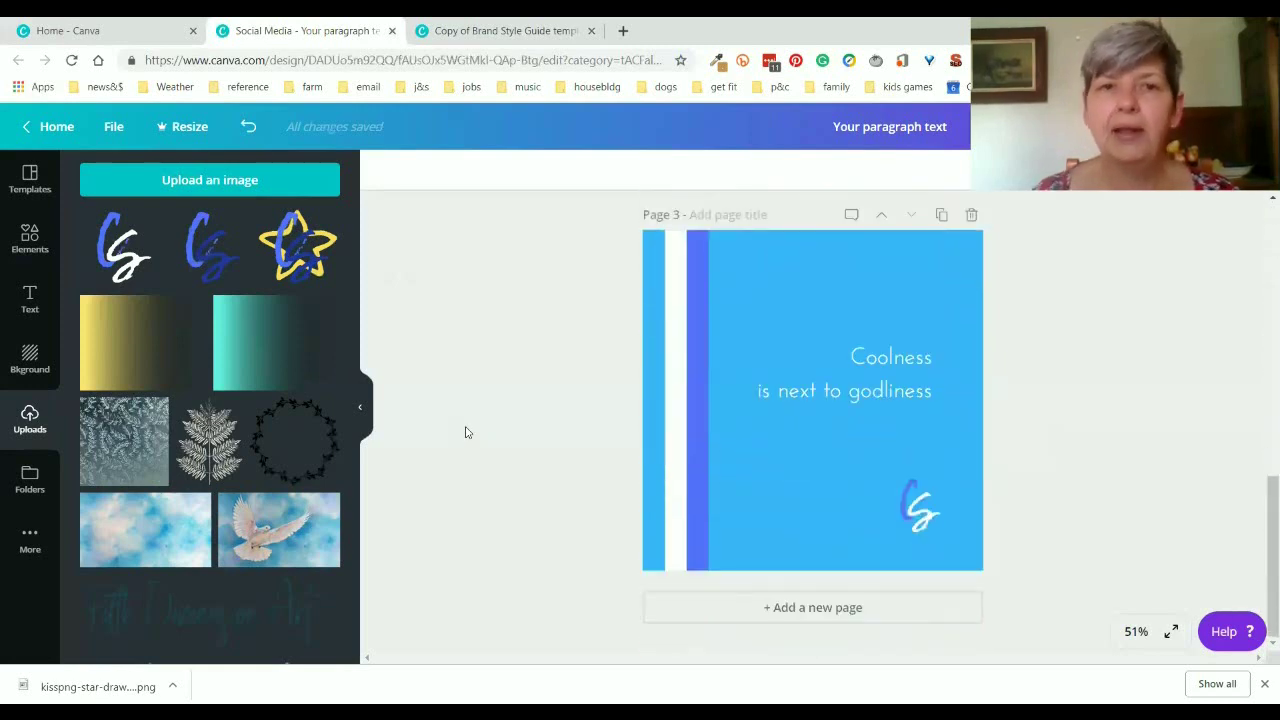